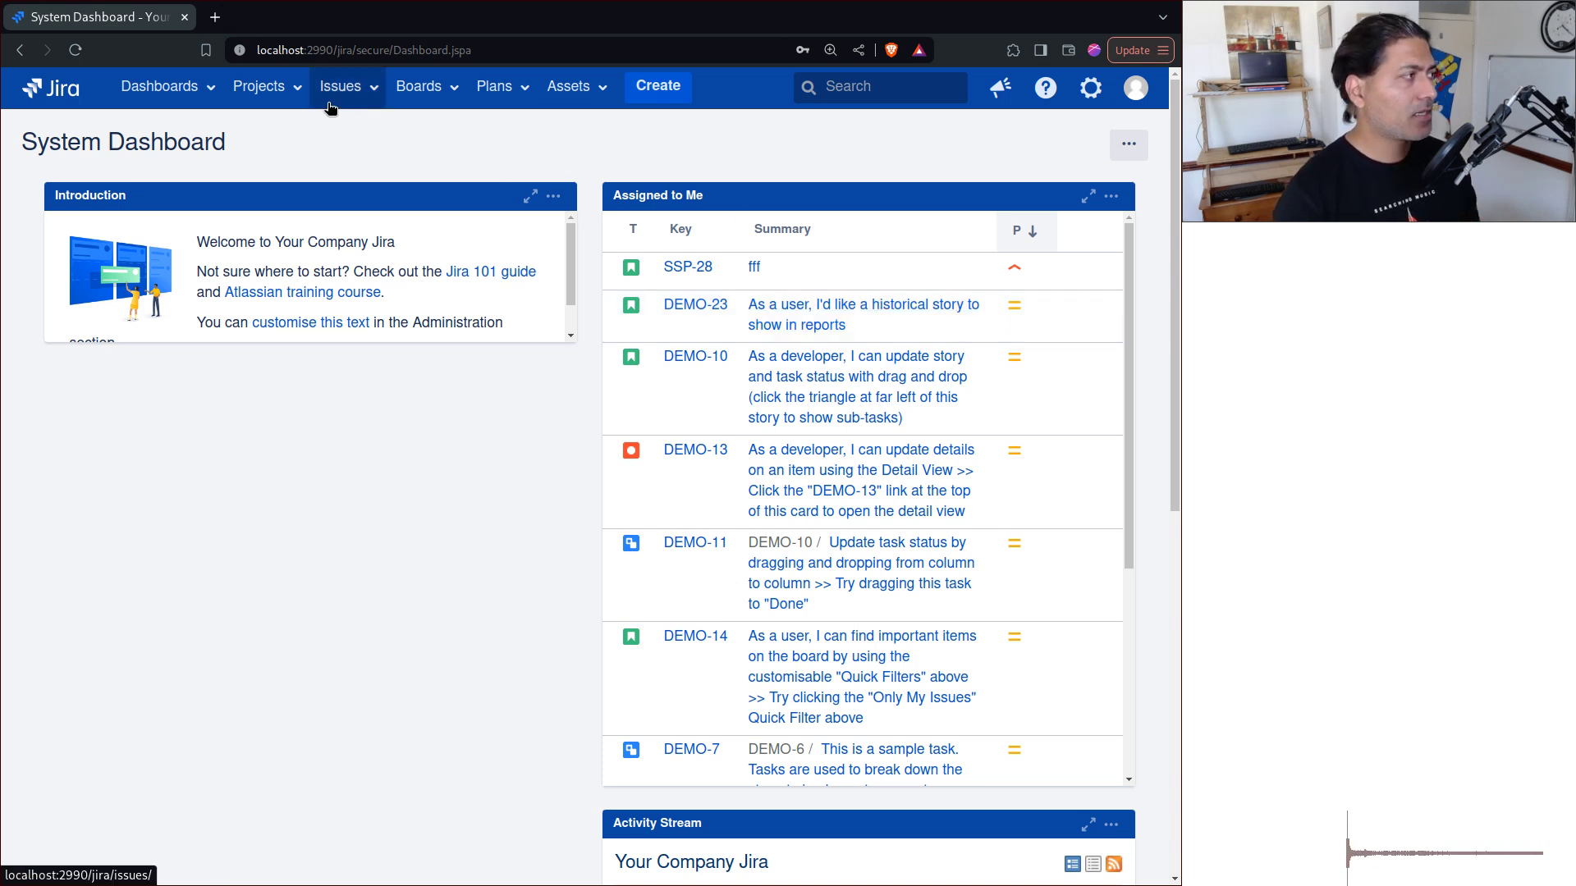
Step: Go to the Sample Scrum Project (SSP) from the Projects menu, with story SSP-28 'fff' in view
click(260, 87)
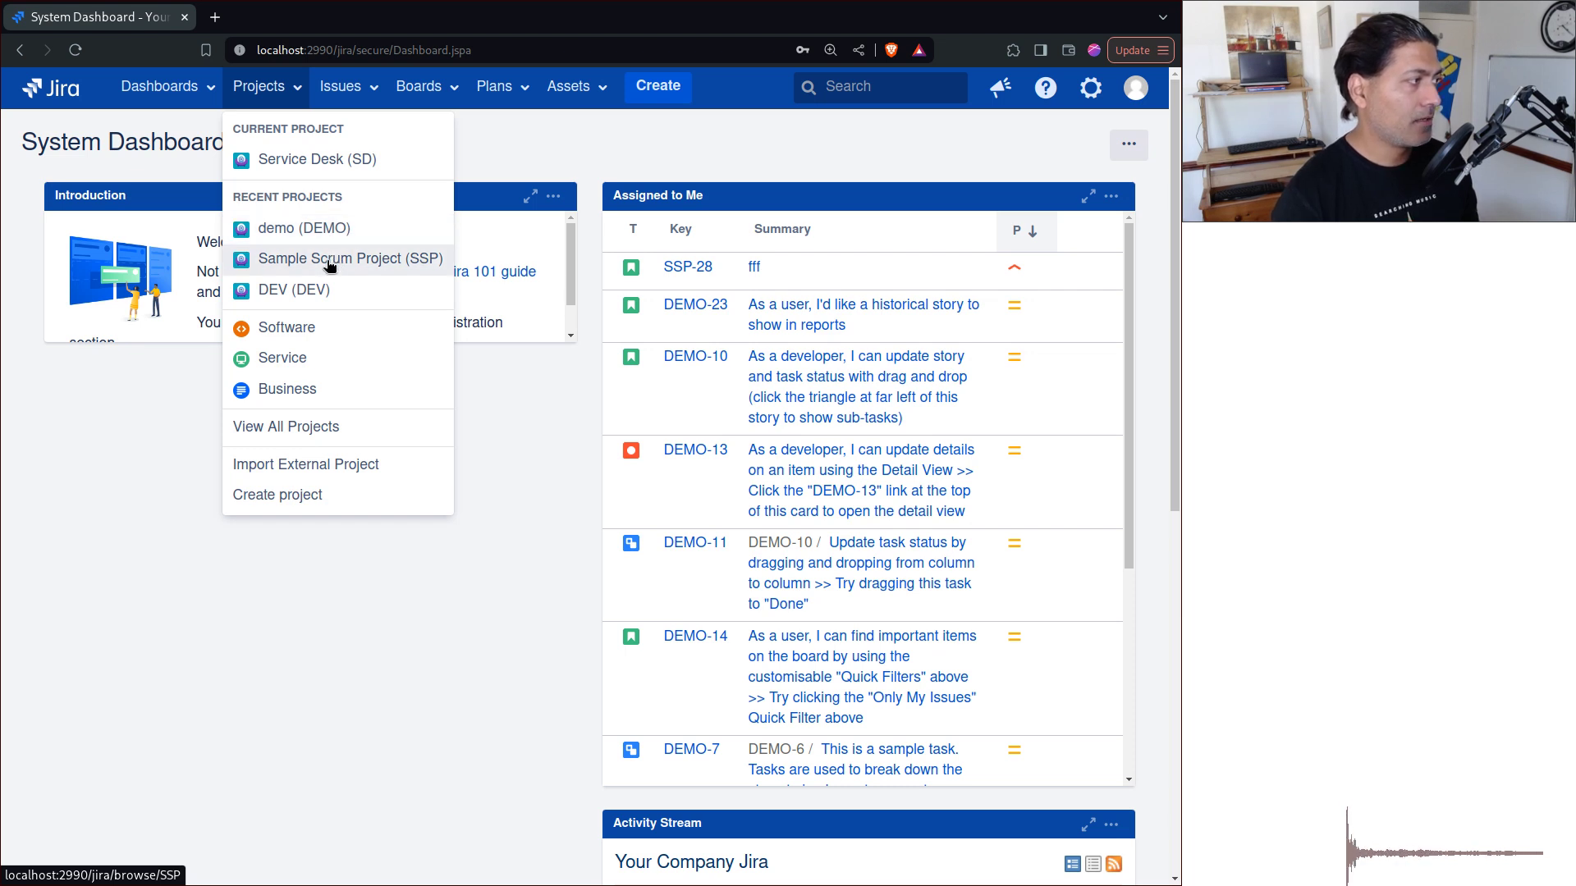
click(329, 259)
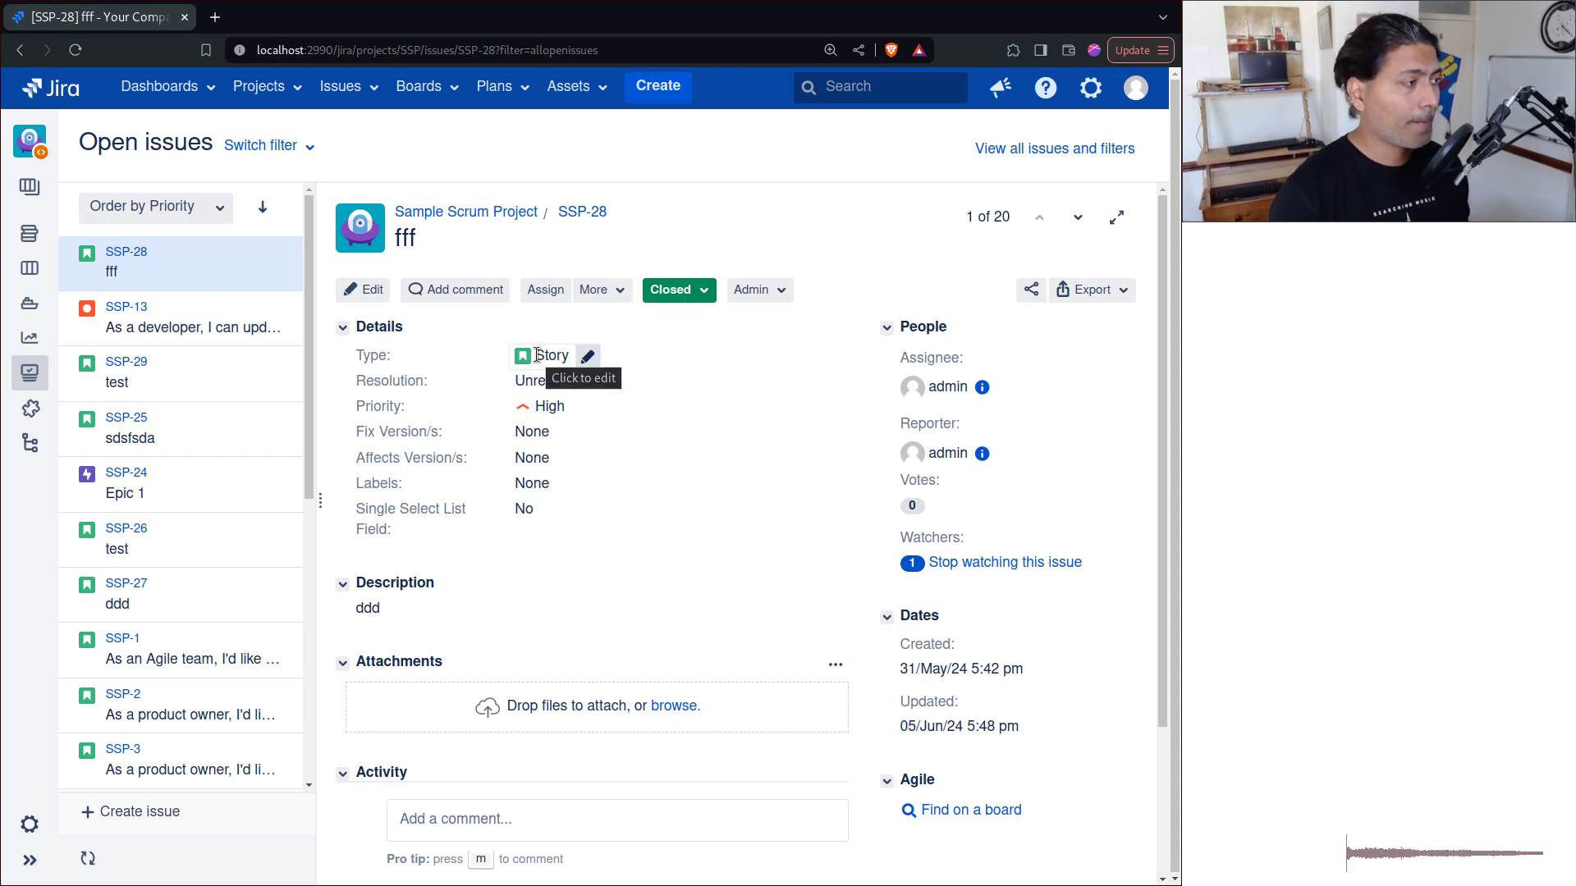
Step: Start cloning SSP-28 from the More menu, then cancel it so nothing is cloned
click(619, 294)
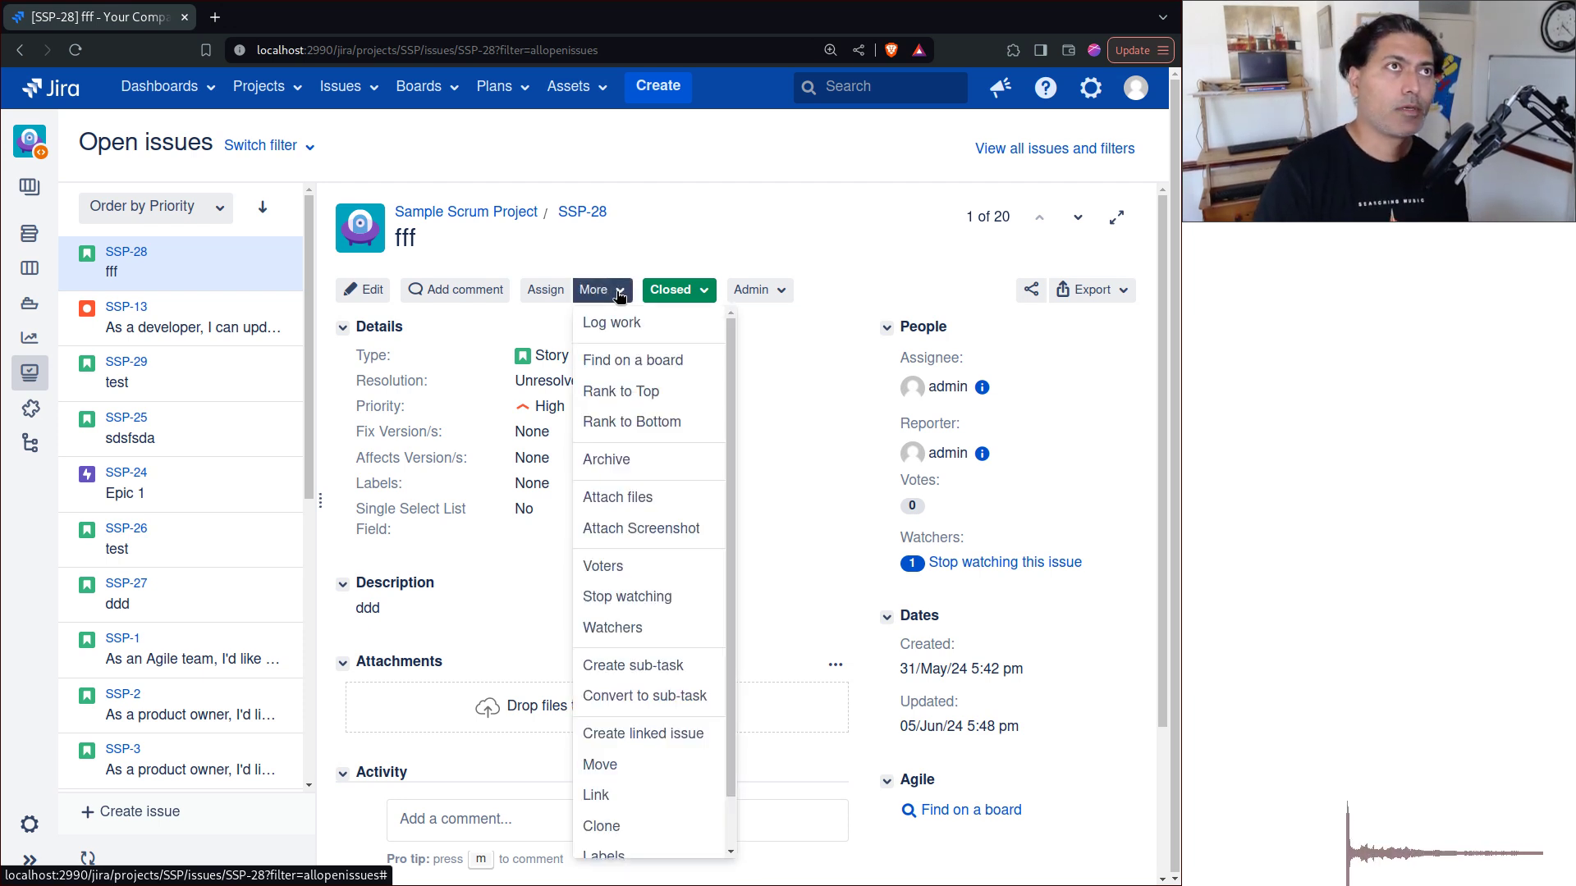
click(624, 825)
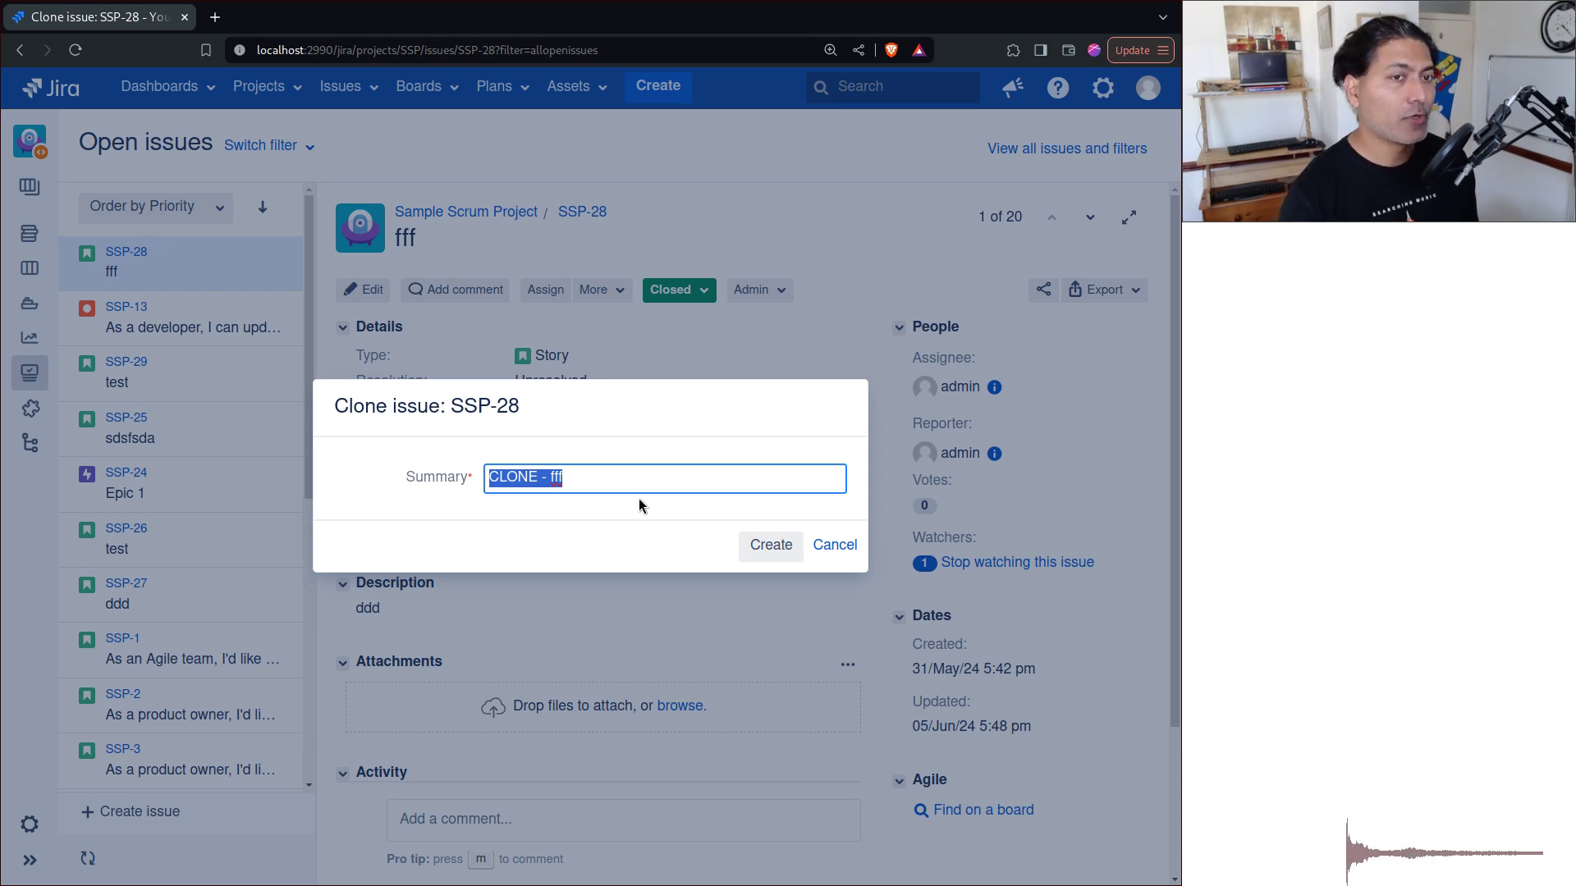
key(Escape)
Step: Reopen and close the More menu, then zoom the browser to 150%
click(601, 289)
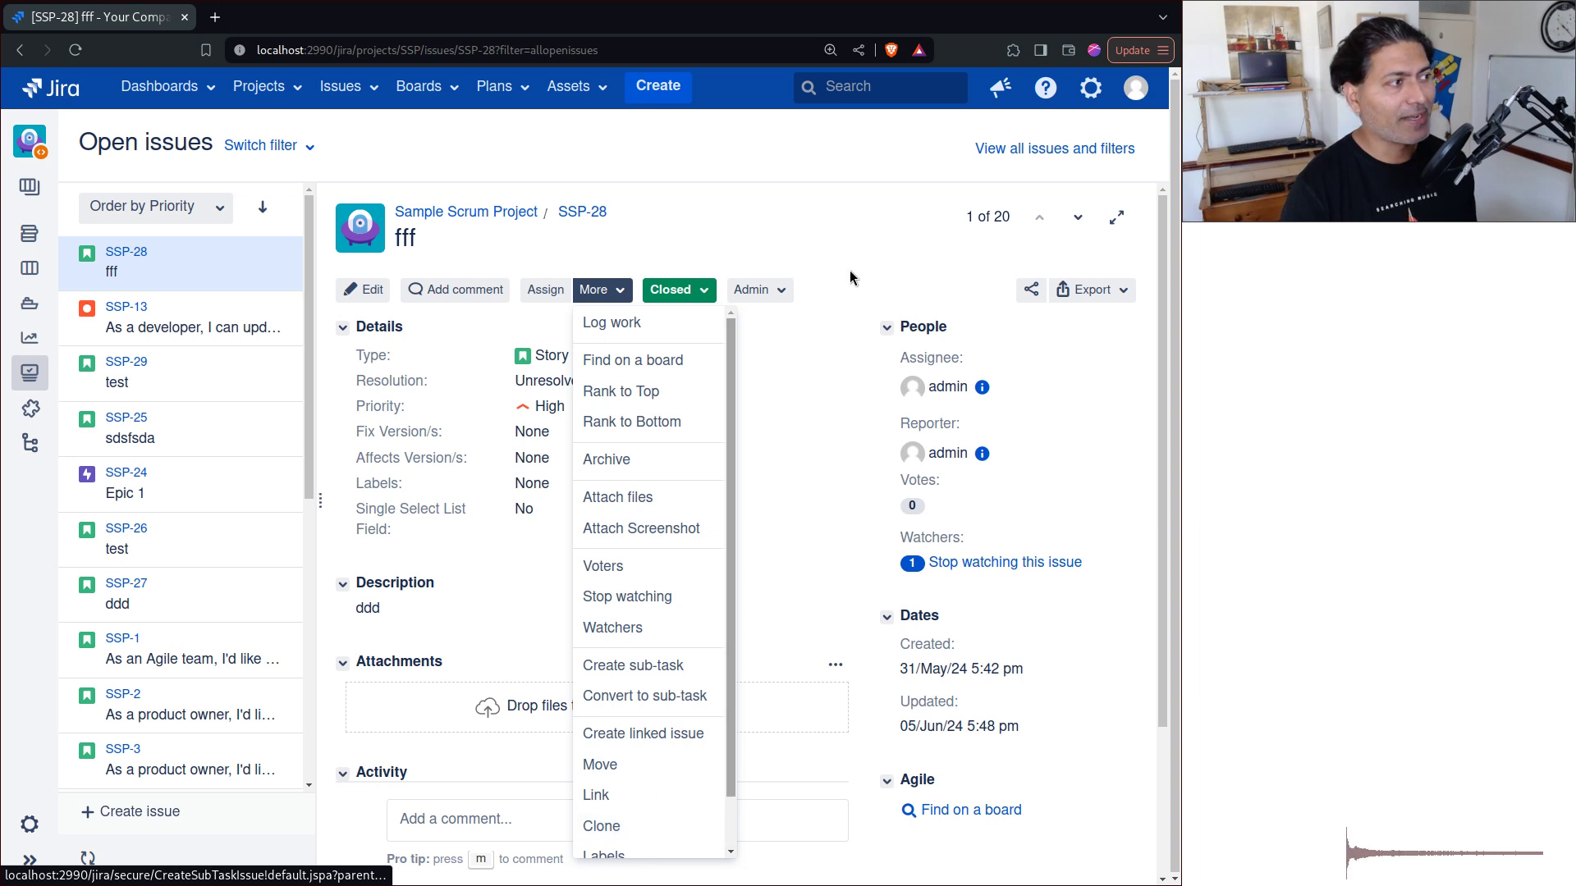
click(853, 247)
key(ctrl+plus)
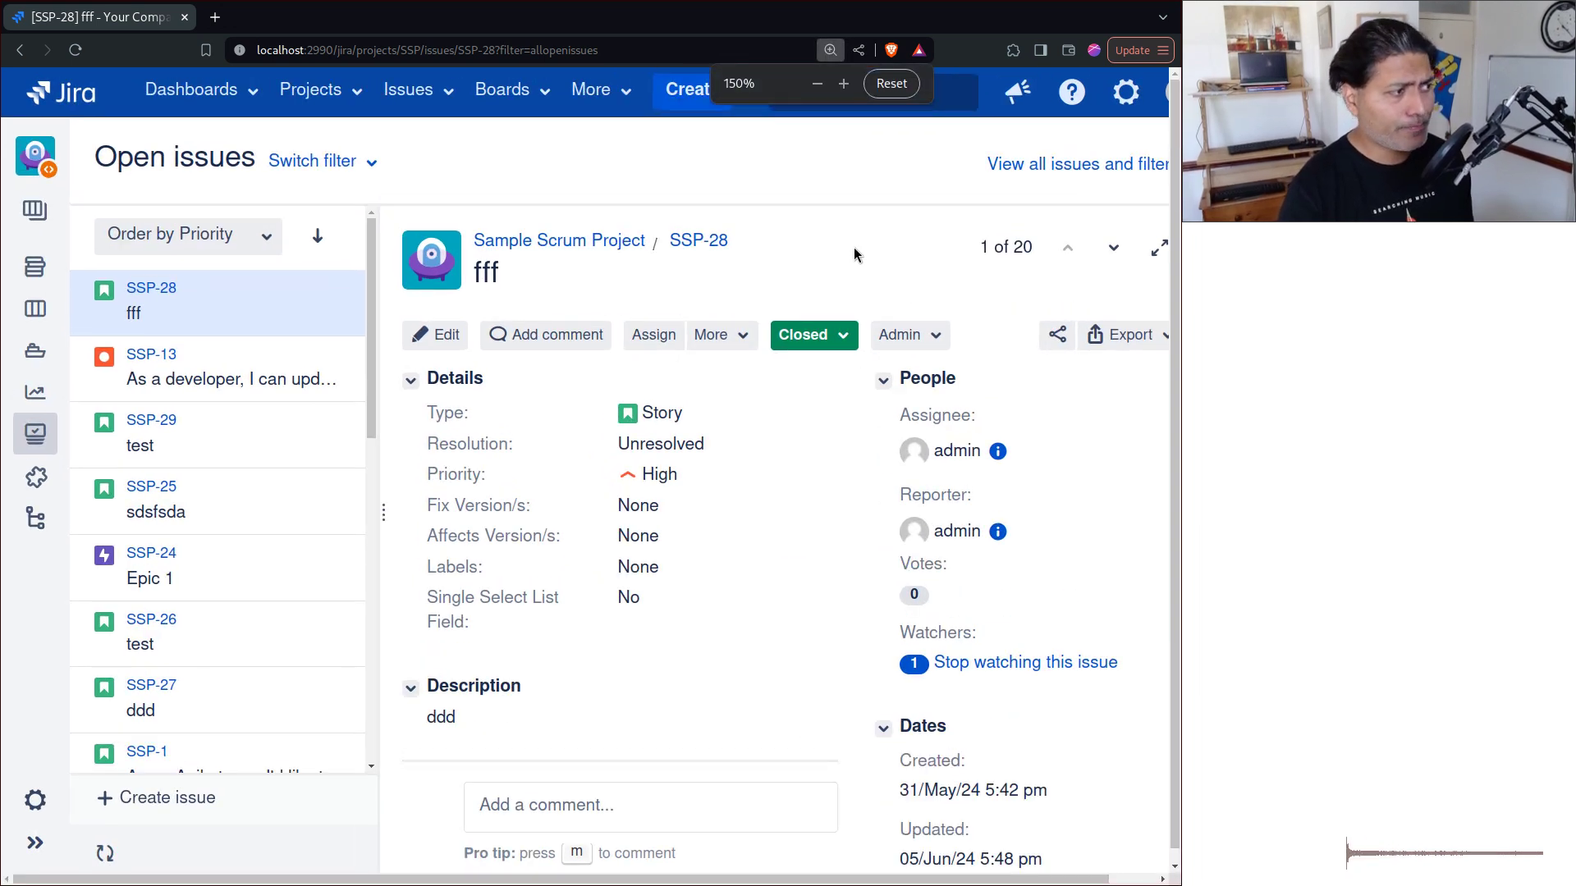
click(844, 336)
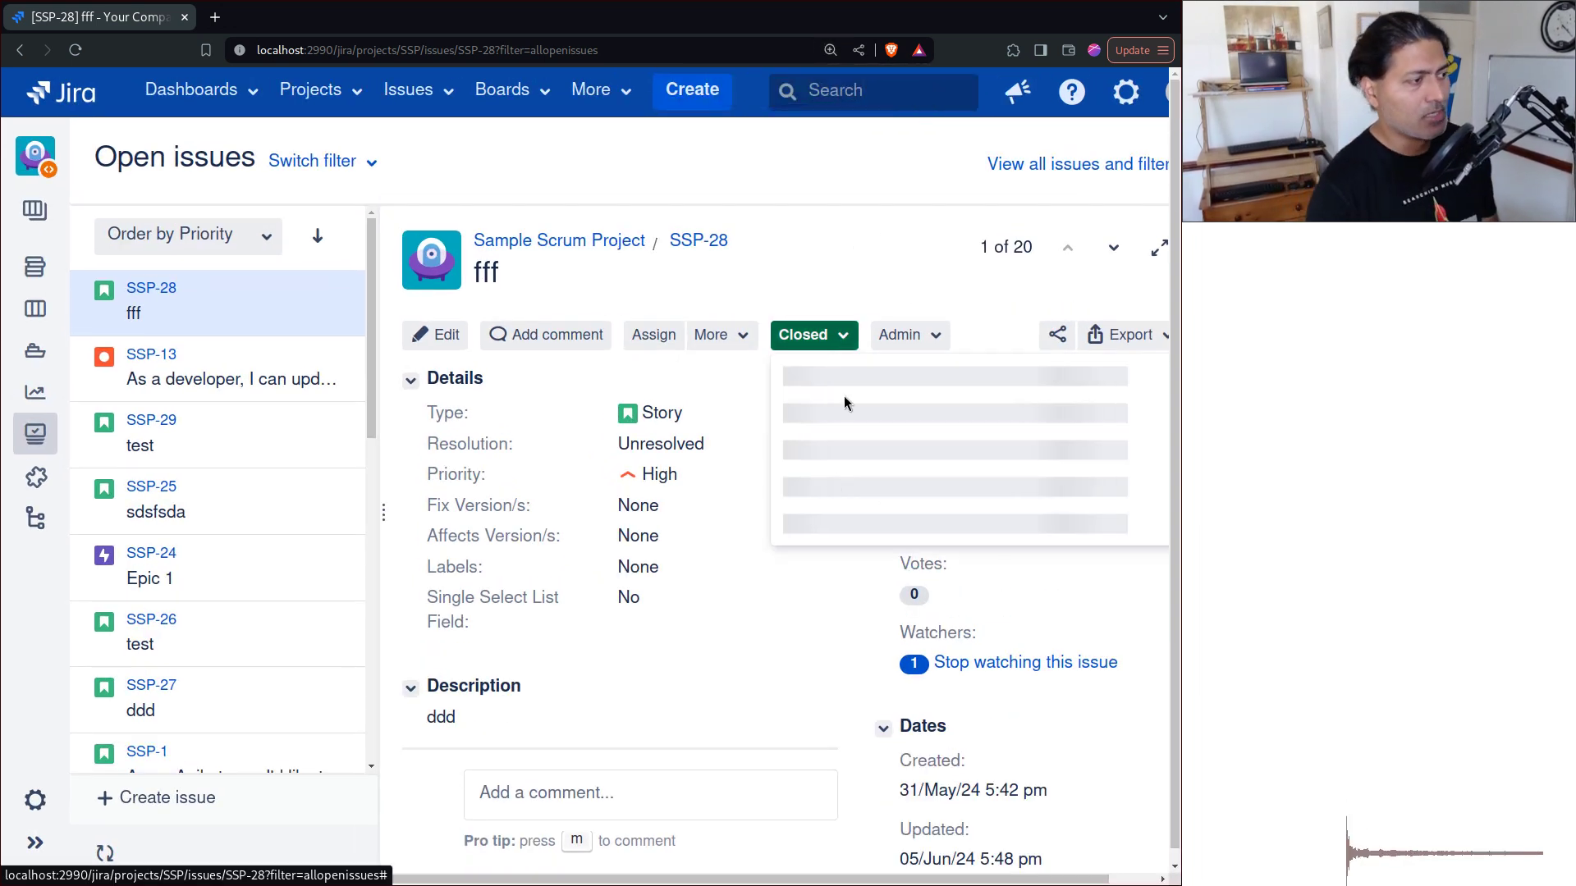
click(830, 513)
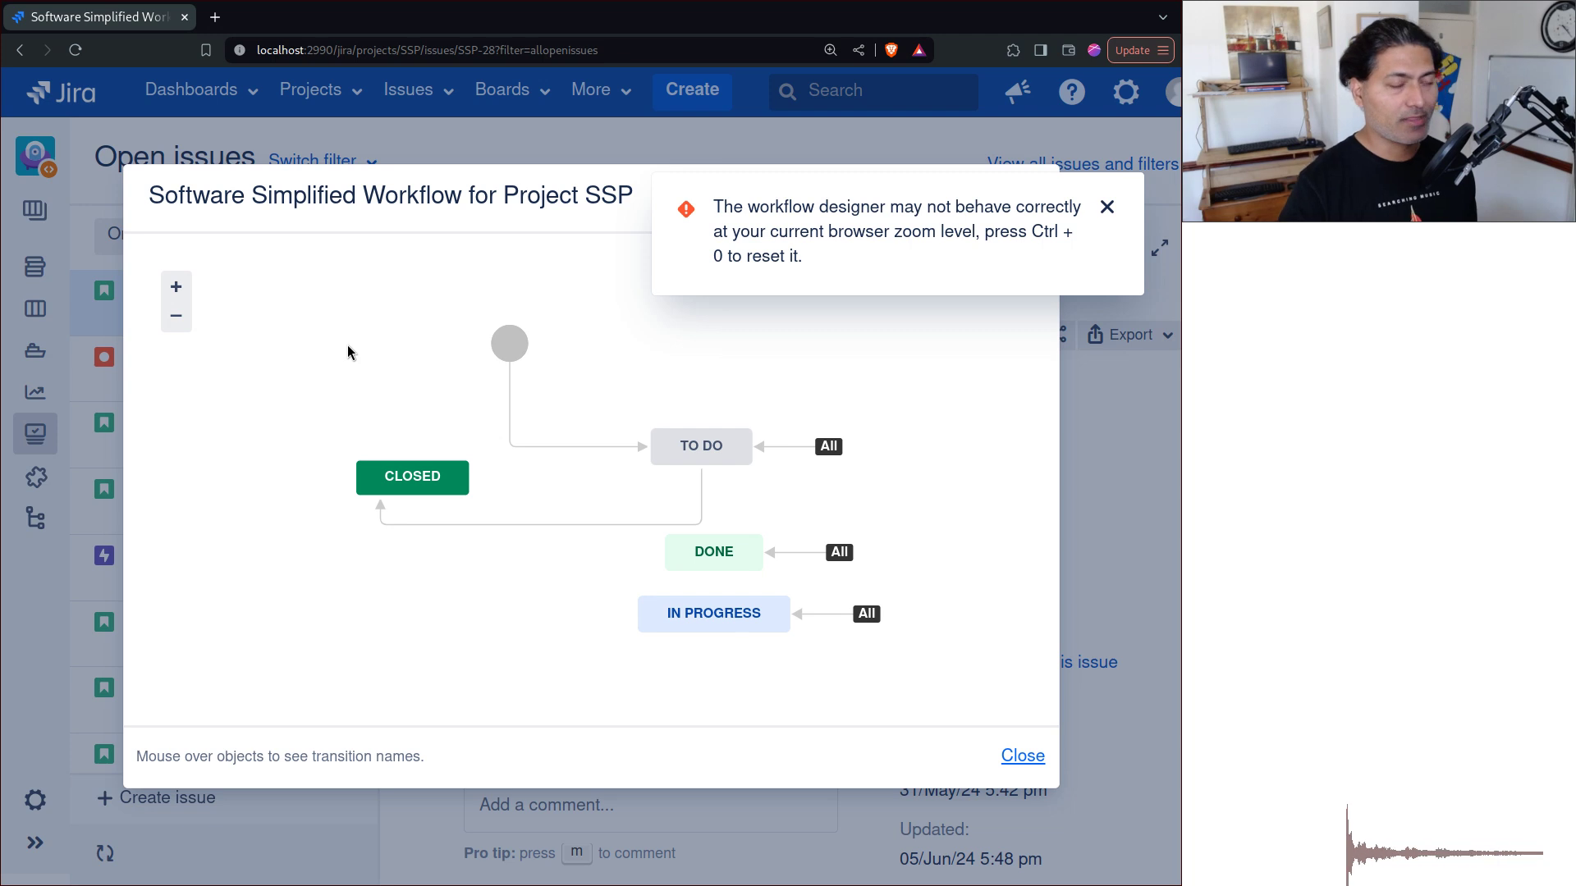
key(Escape)
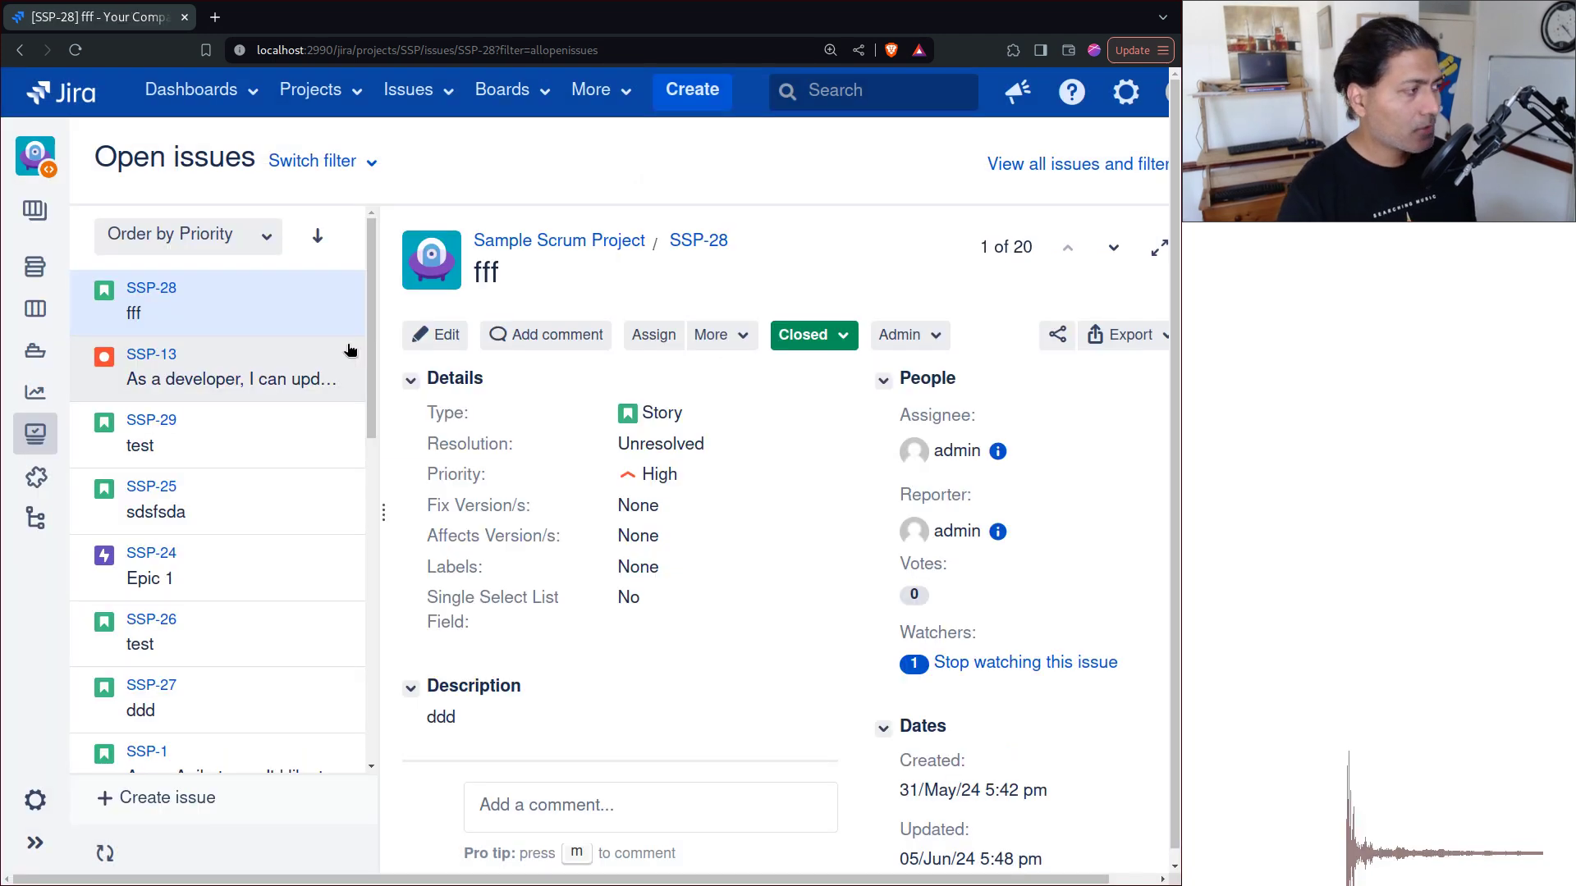
Step: Edit SSP's Software Simplified Workflow from project settings, confirming with the administrator password
click(37, 809)
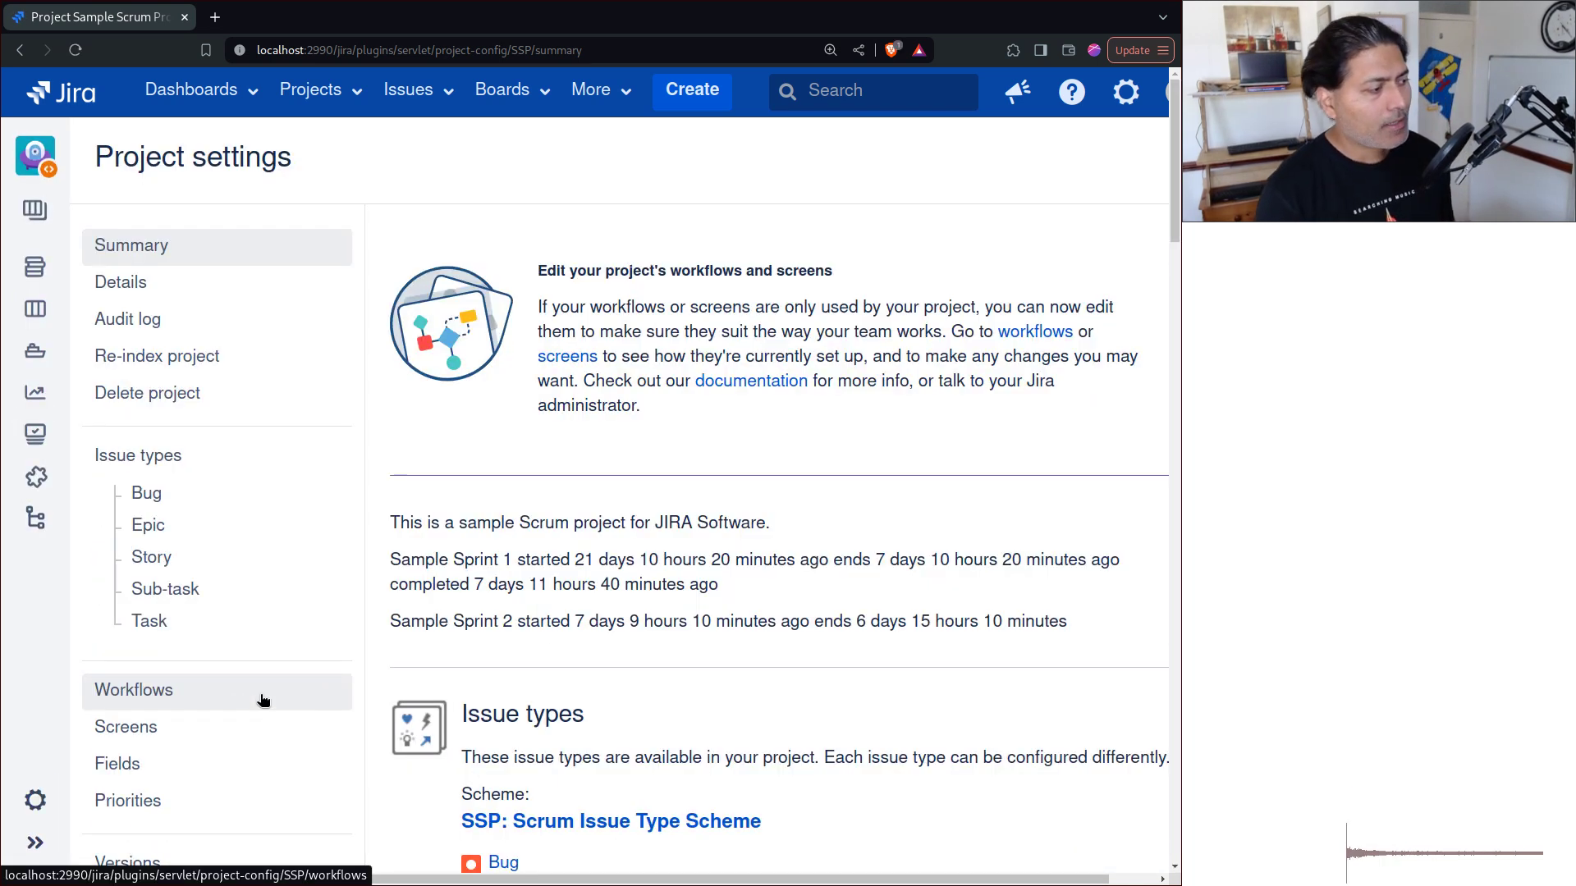
scroll(786, 599, down, 8)
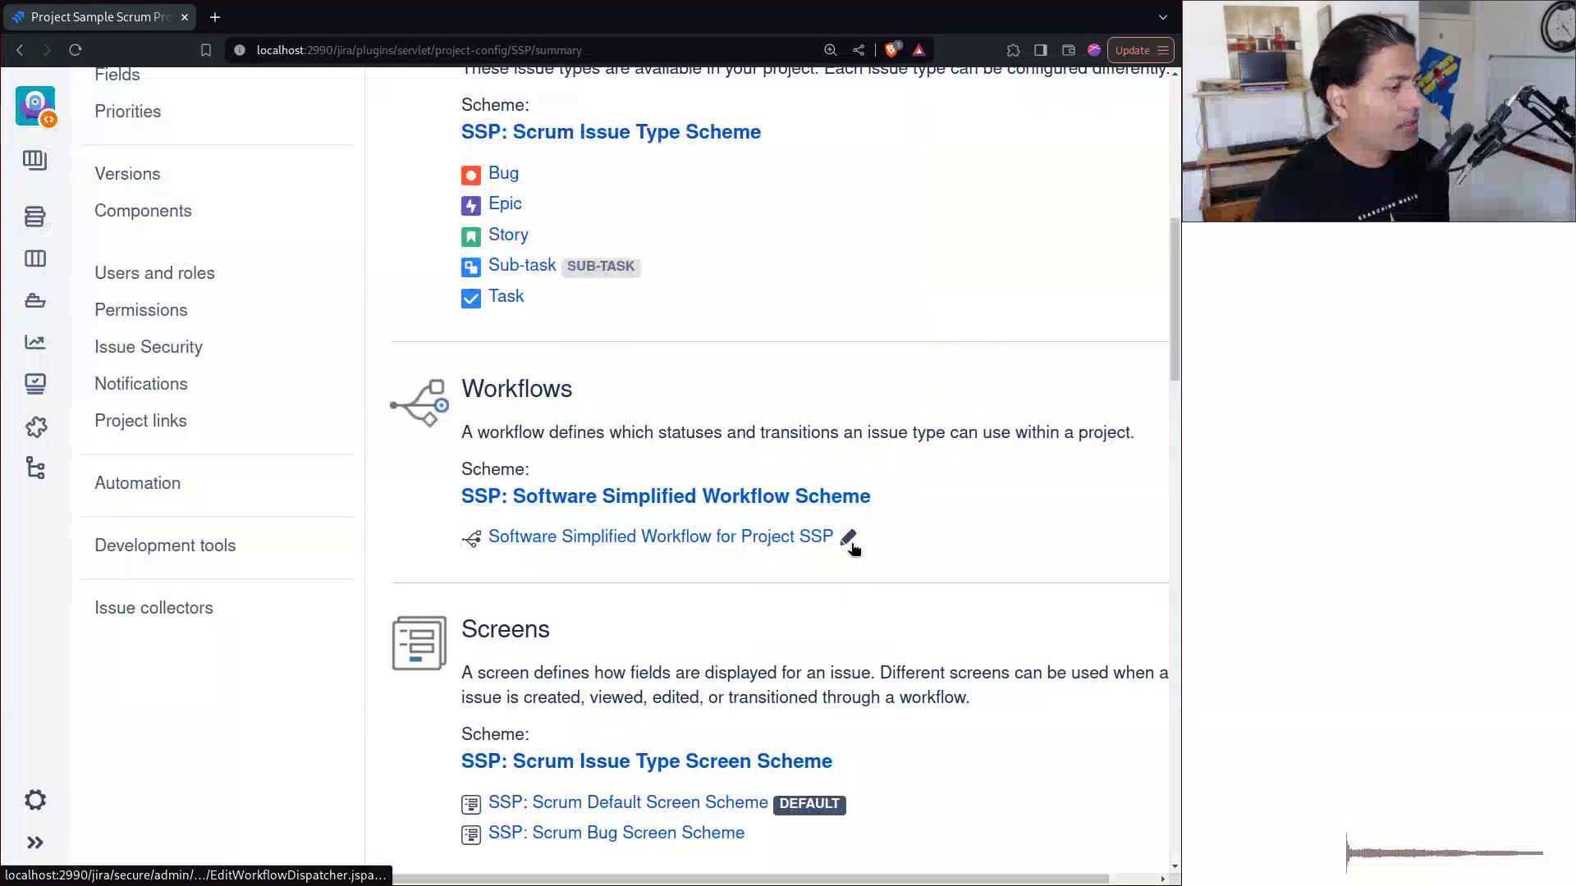
click(849, 538)
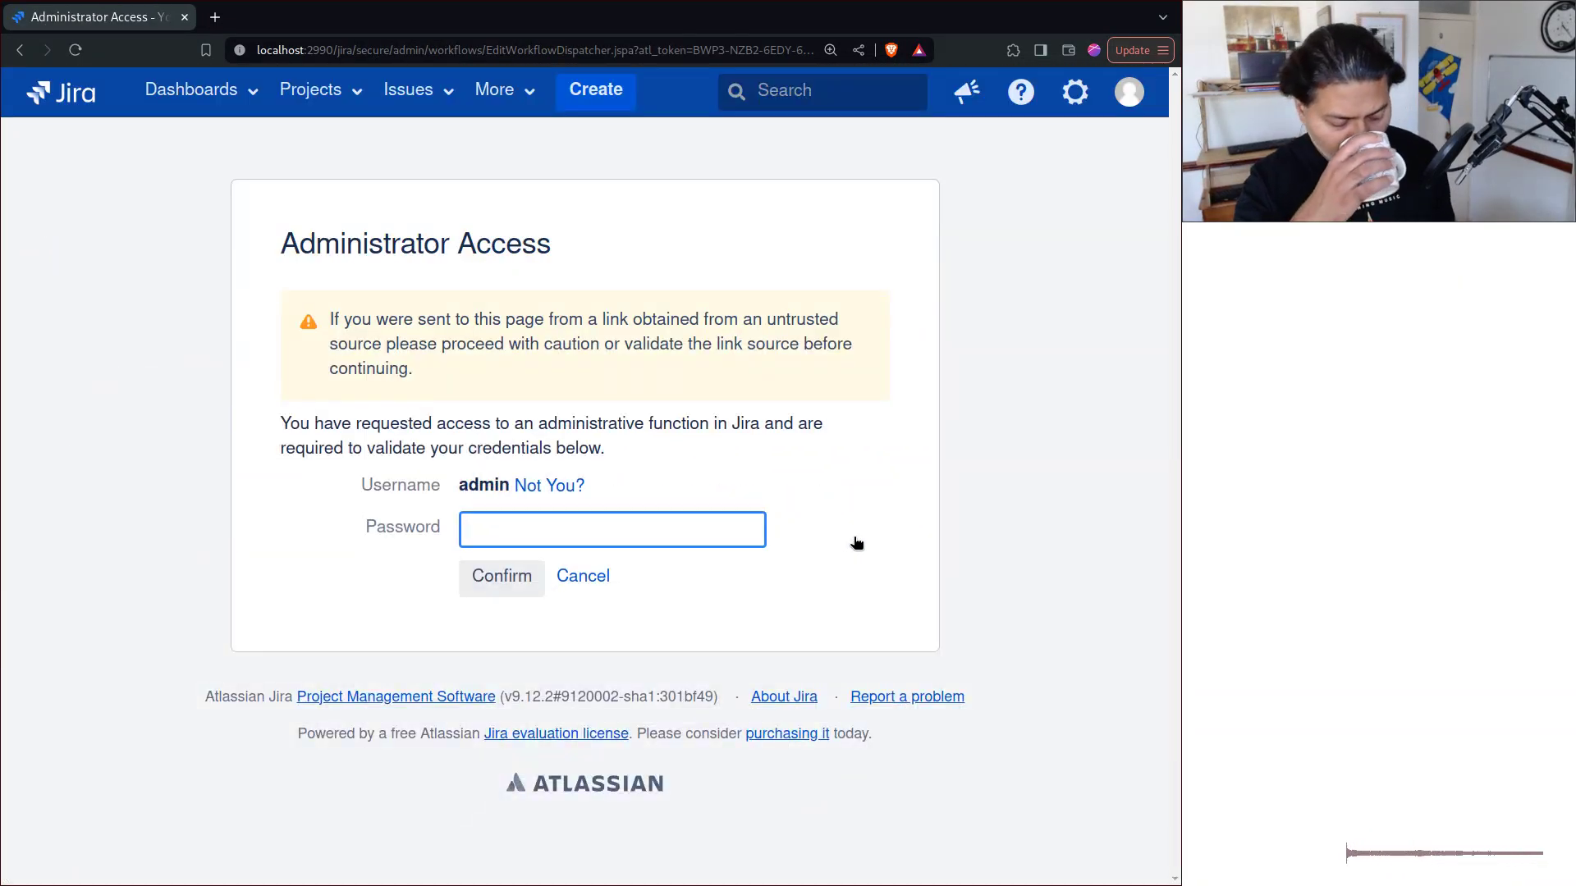
text(admin)
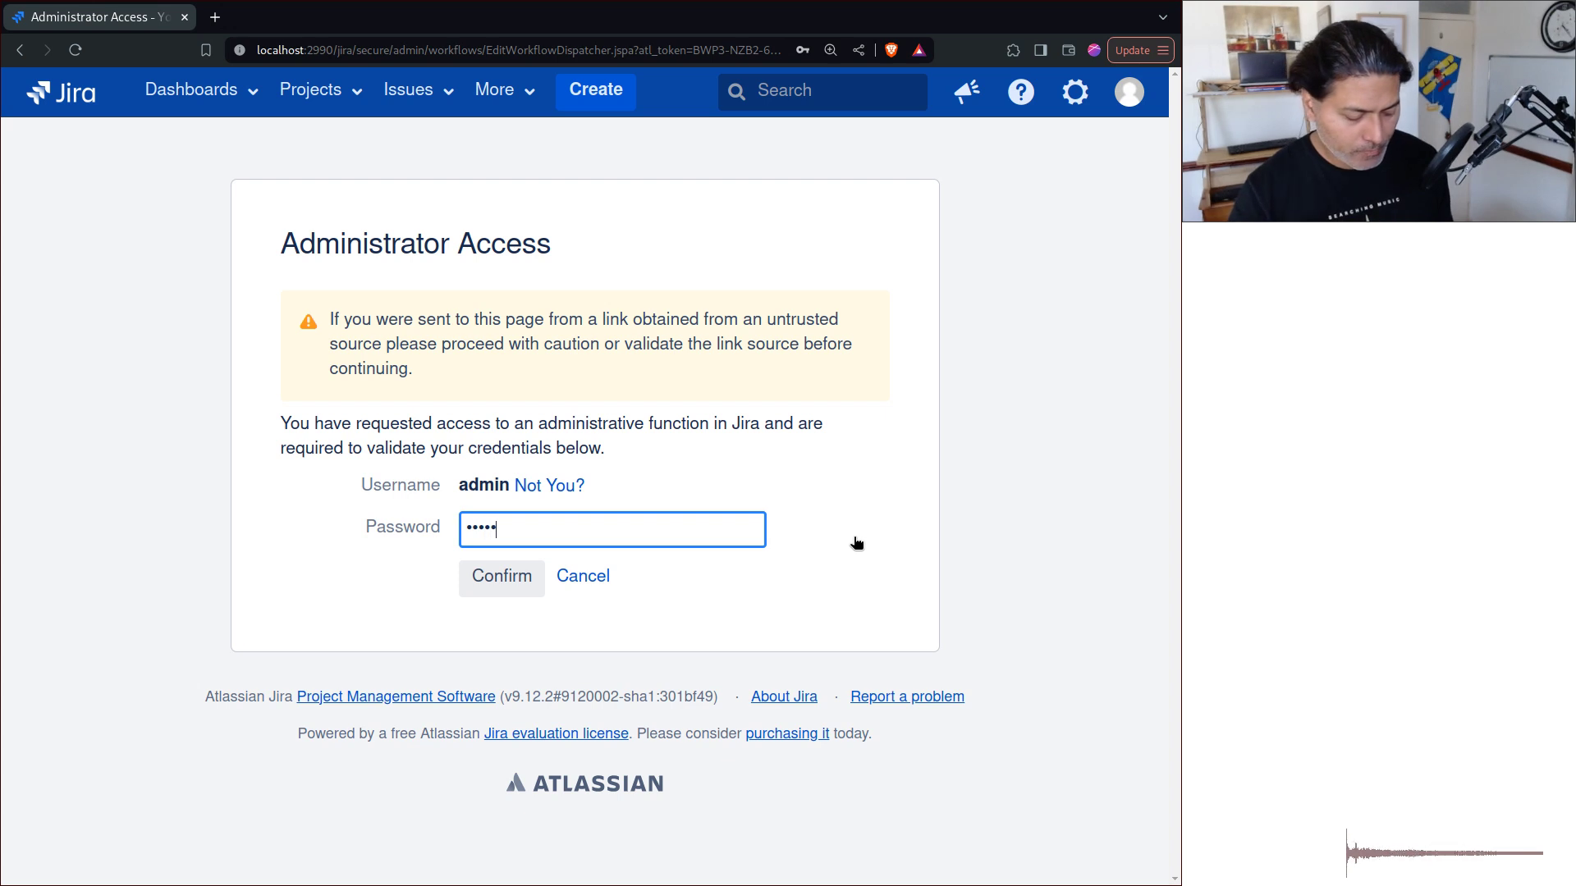
key(Return)
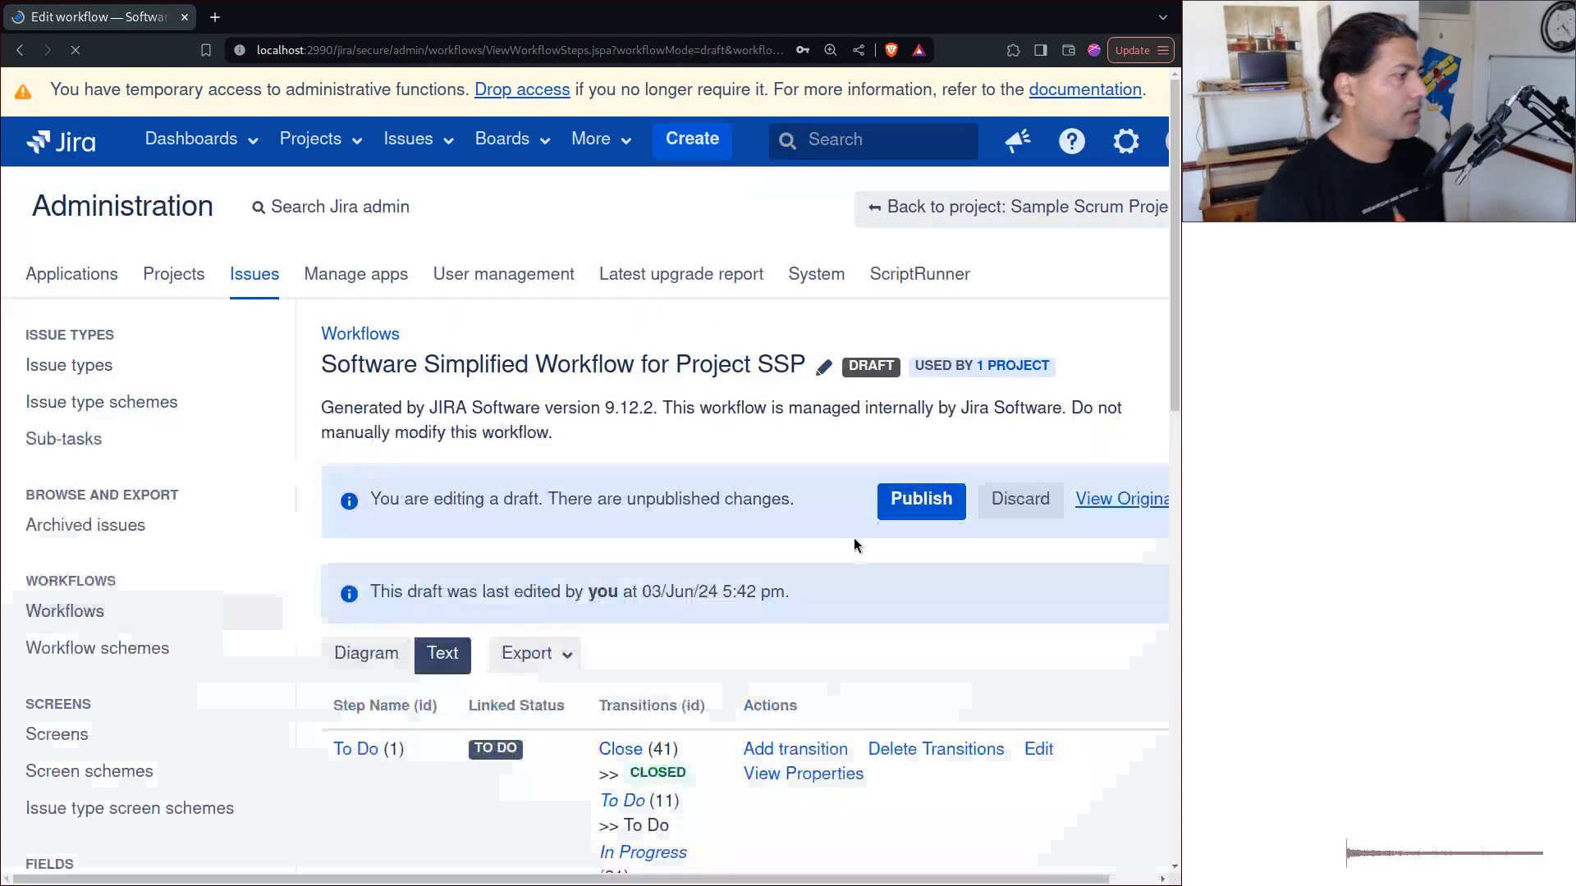
Step: Switch the workflow to Diagram view, inspect the TO DO status, and dismiss the zoom warning
scroll(891, 525, up, 8)
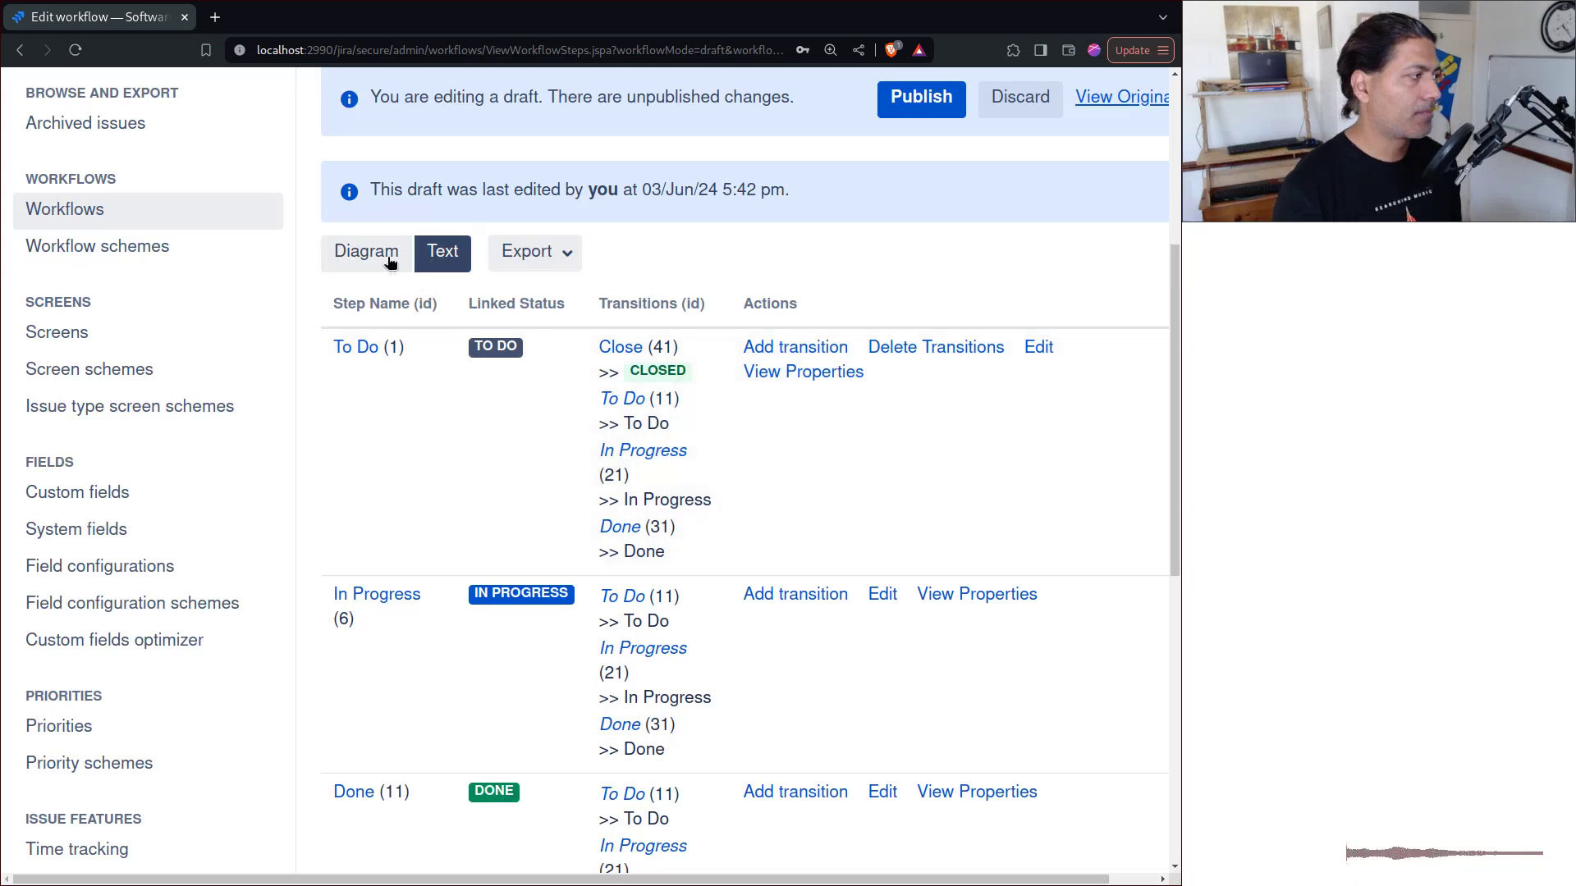
click(331, 253)
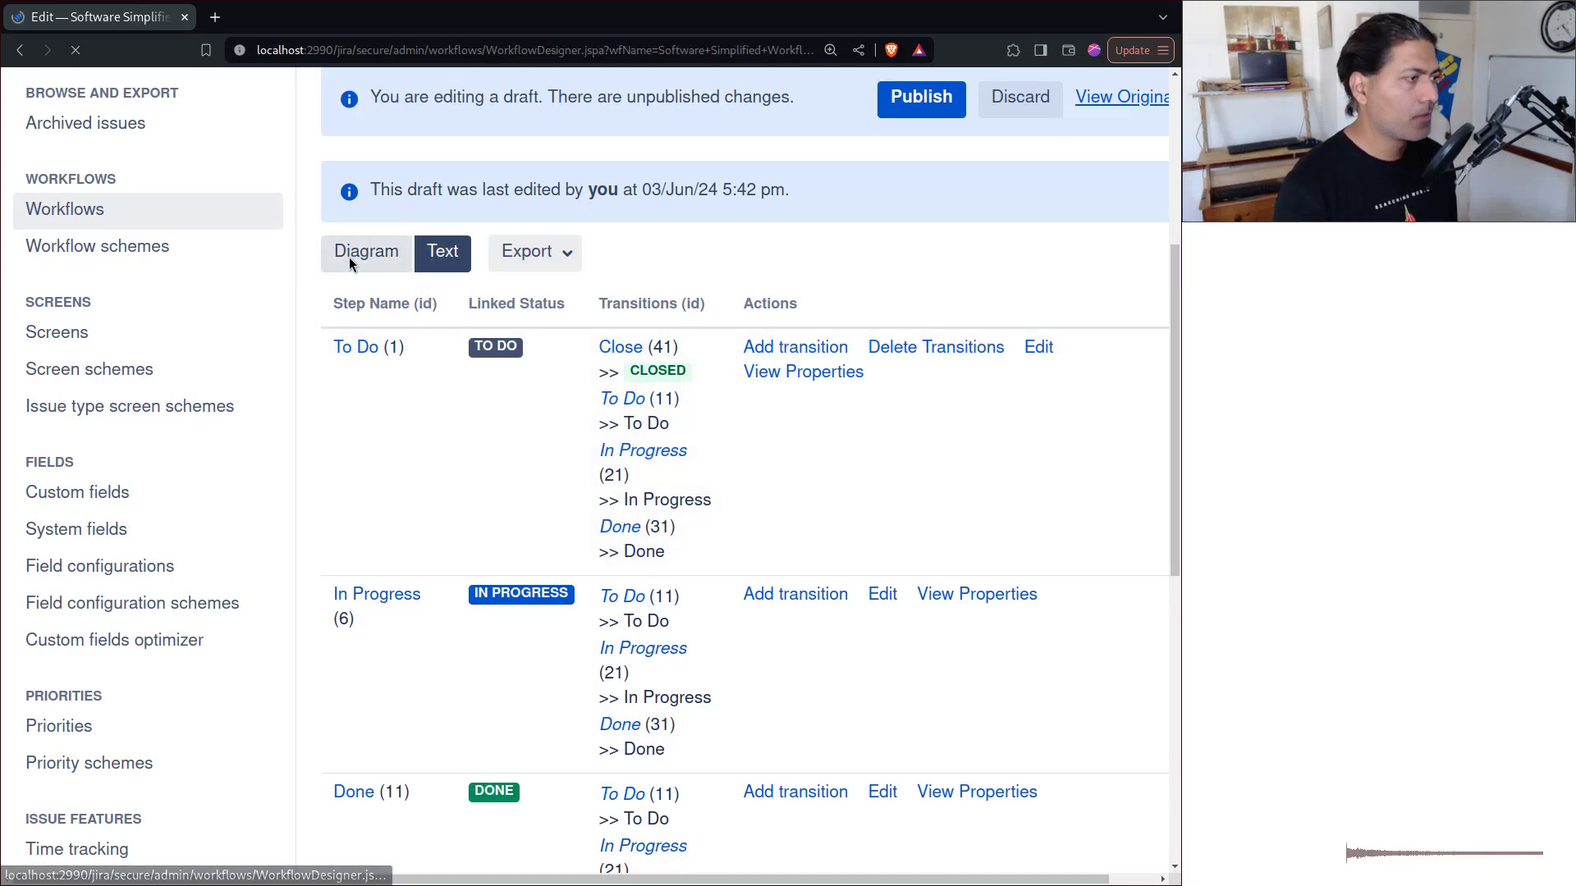
scroll(895, 498, down, 7)
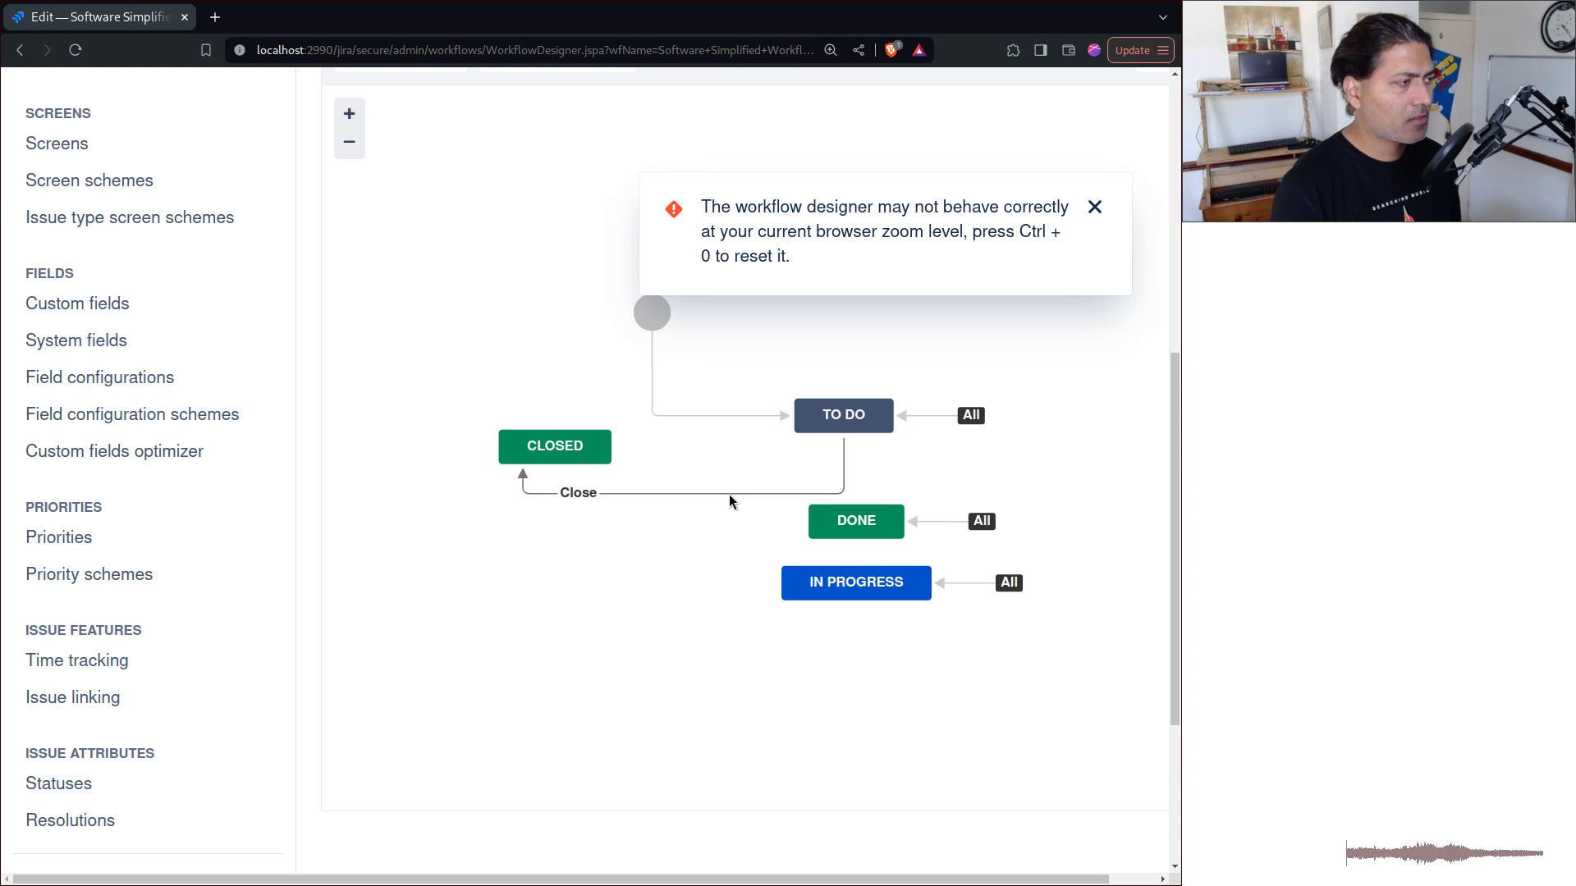
click(828, 411)
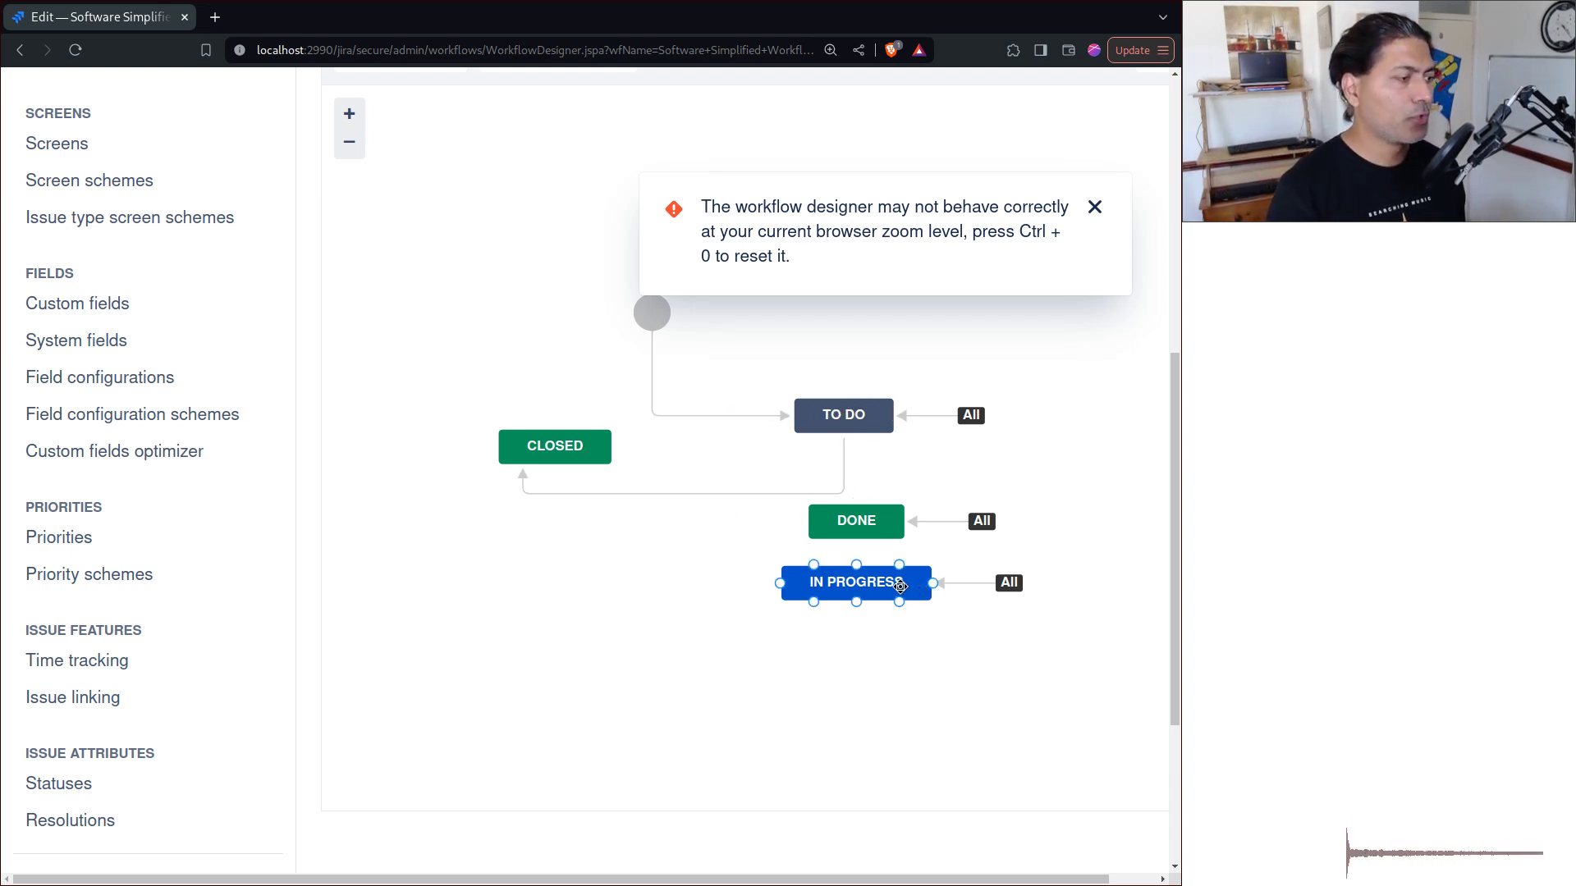
scroll(692, 427, up, 4)
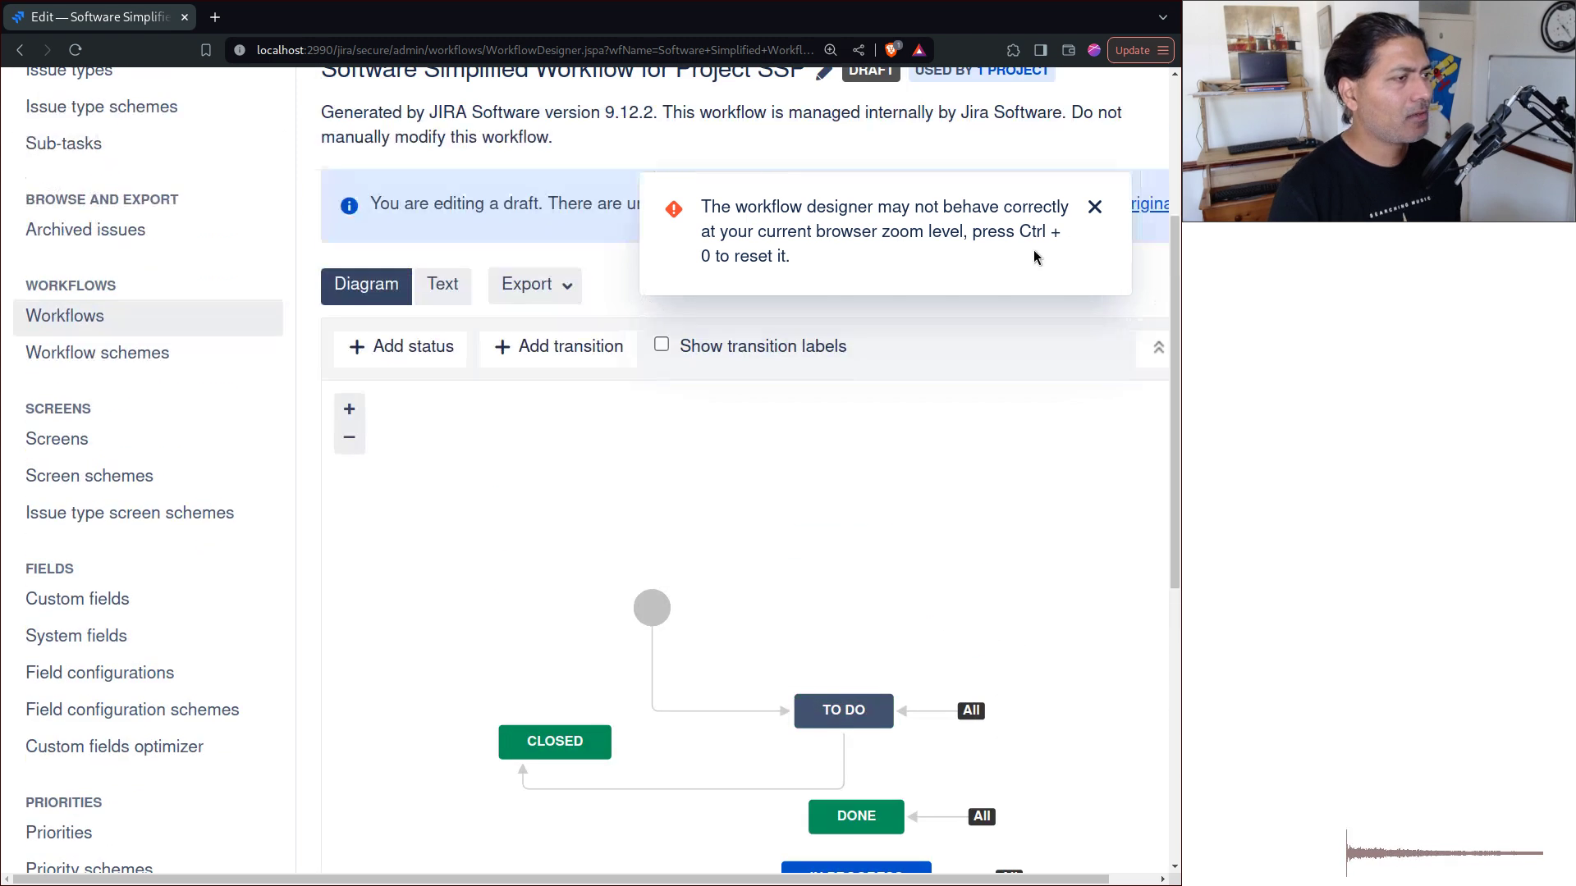
click(1095, 207)
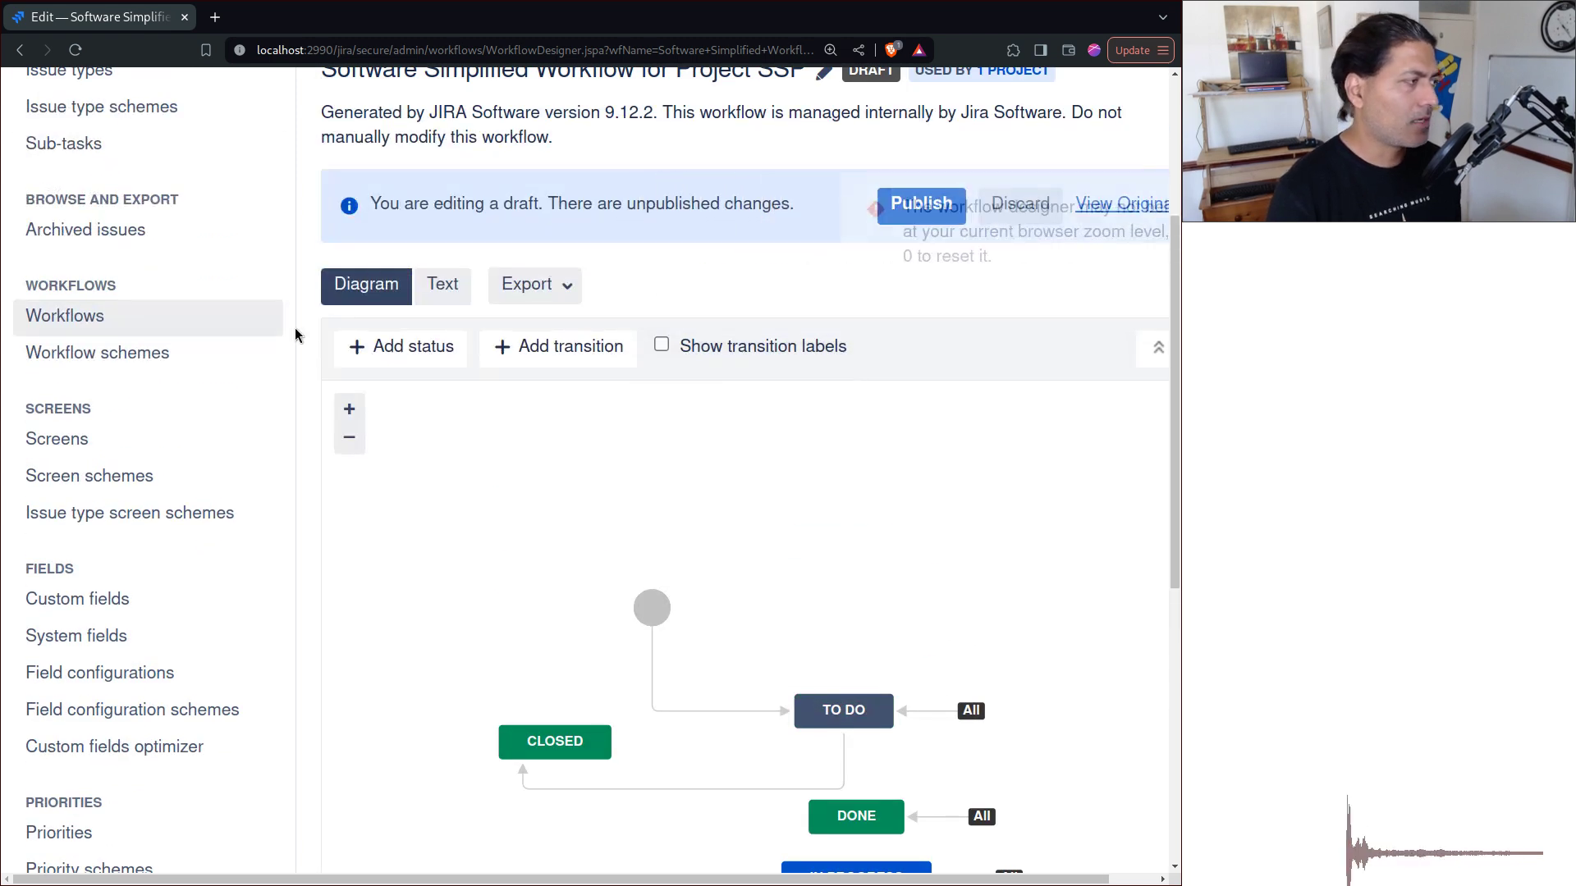
Step: Add the existing Escalated status with Allow all statuses ticked, then select the Escalated transition
click(423, 351)
text(Es)
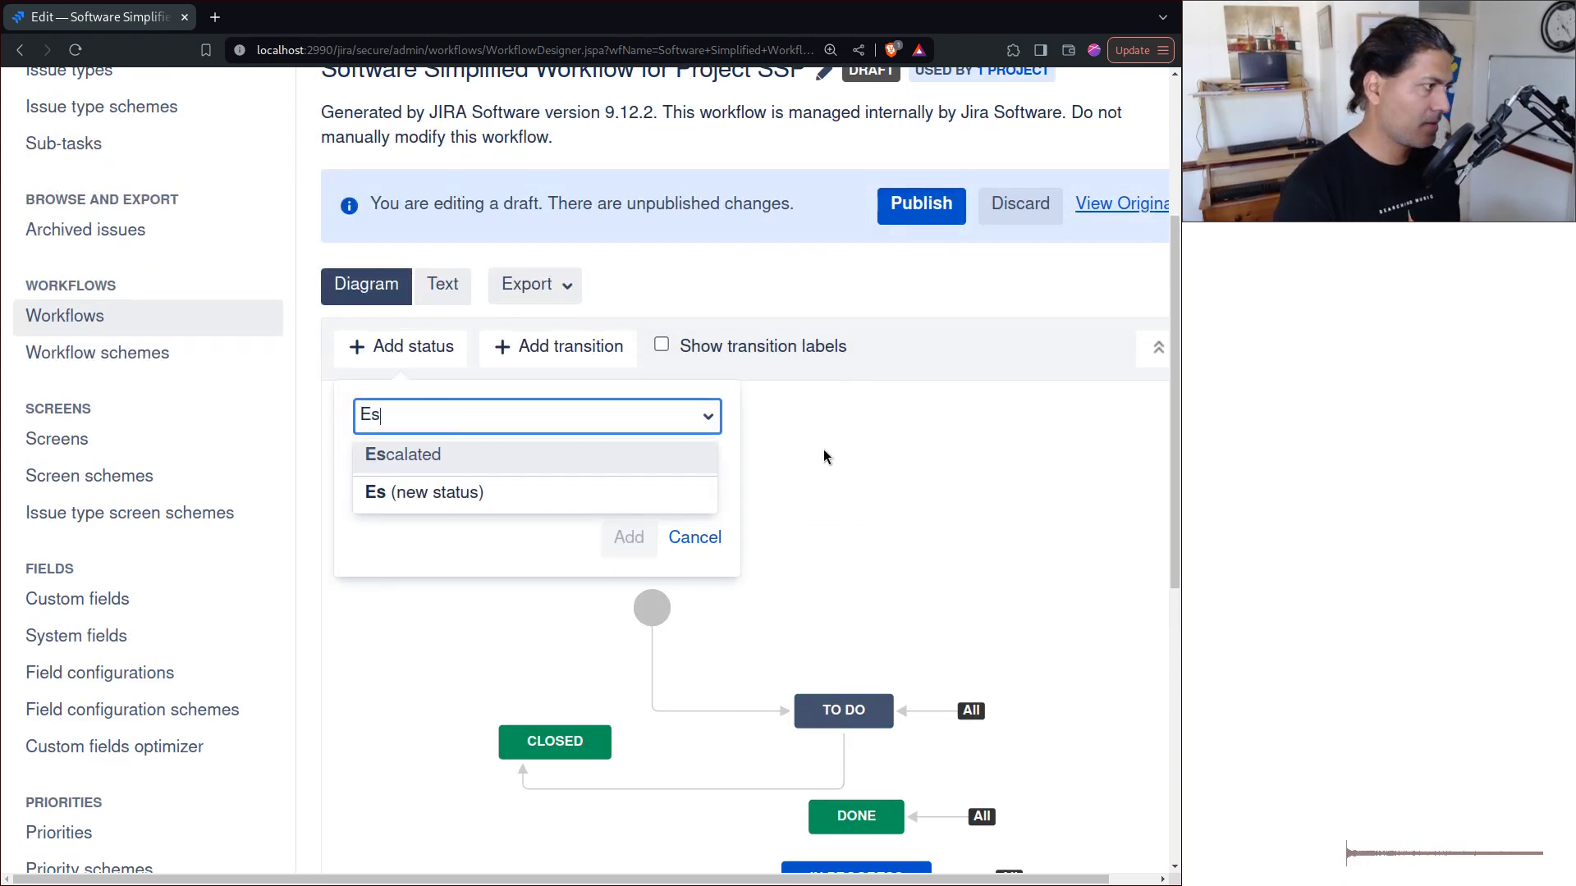
text(calate)
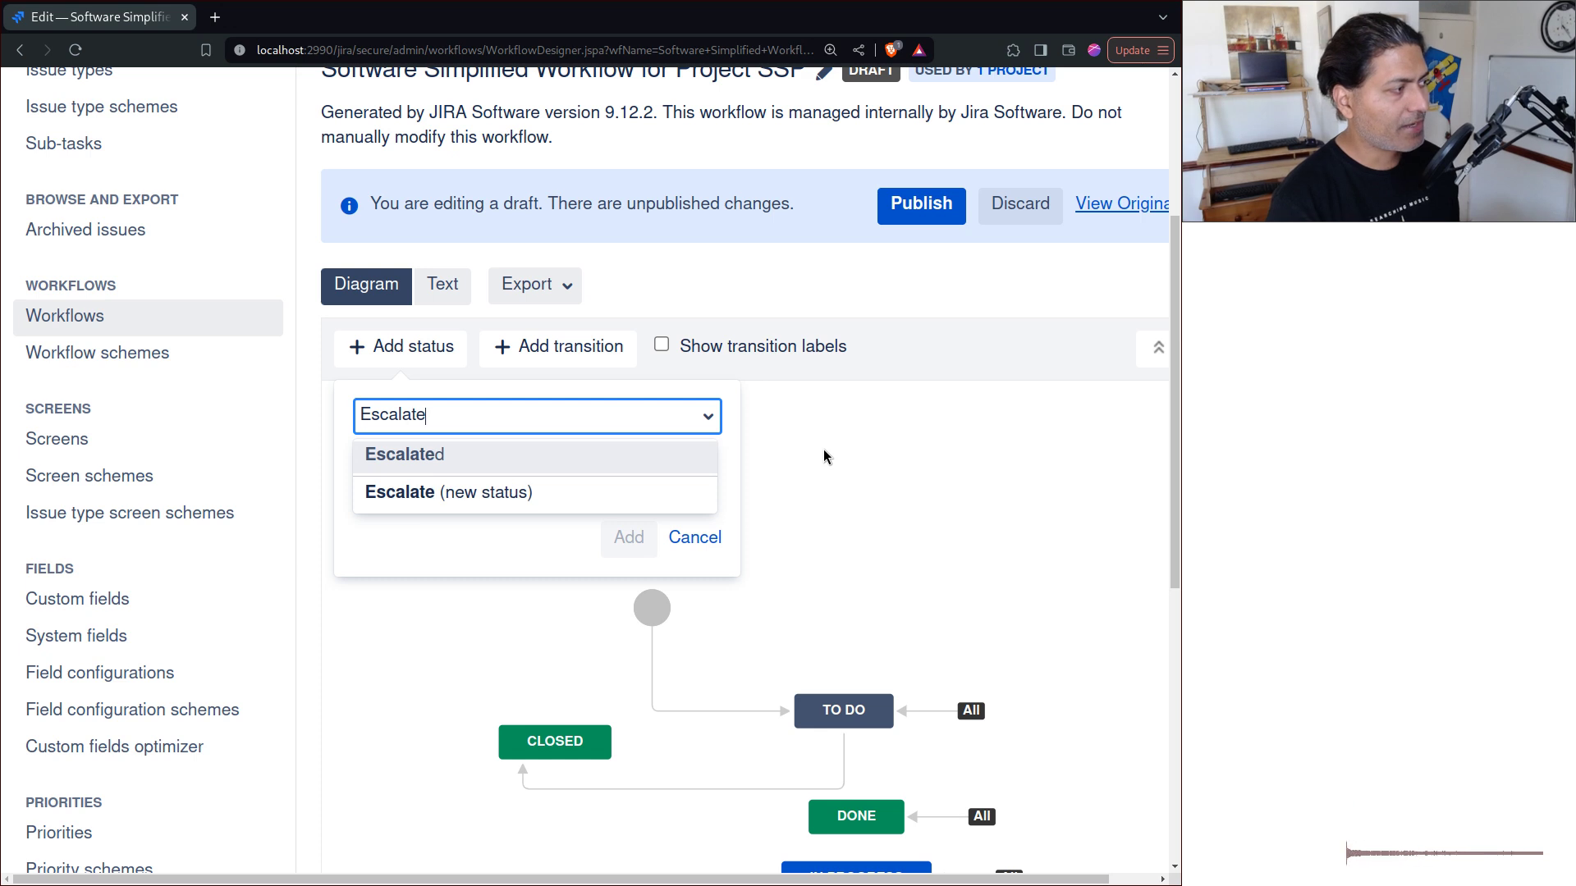
click(490, 460)
click(455, 481)
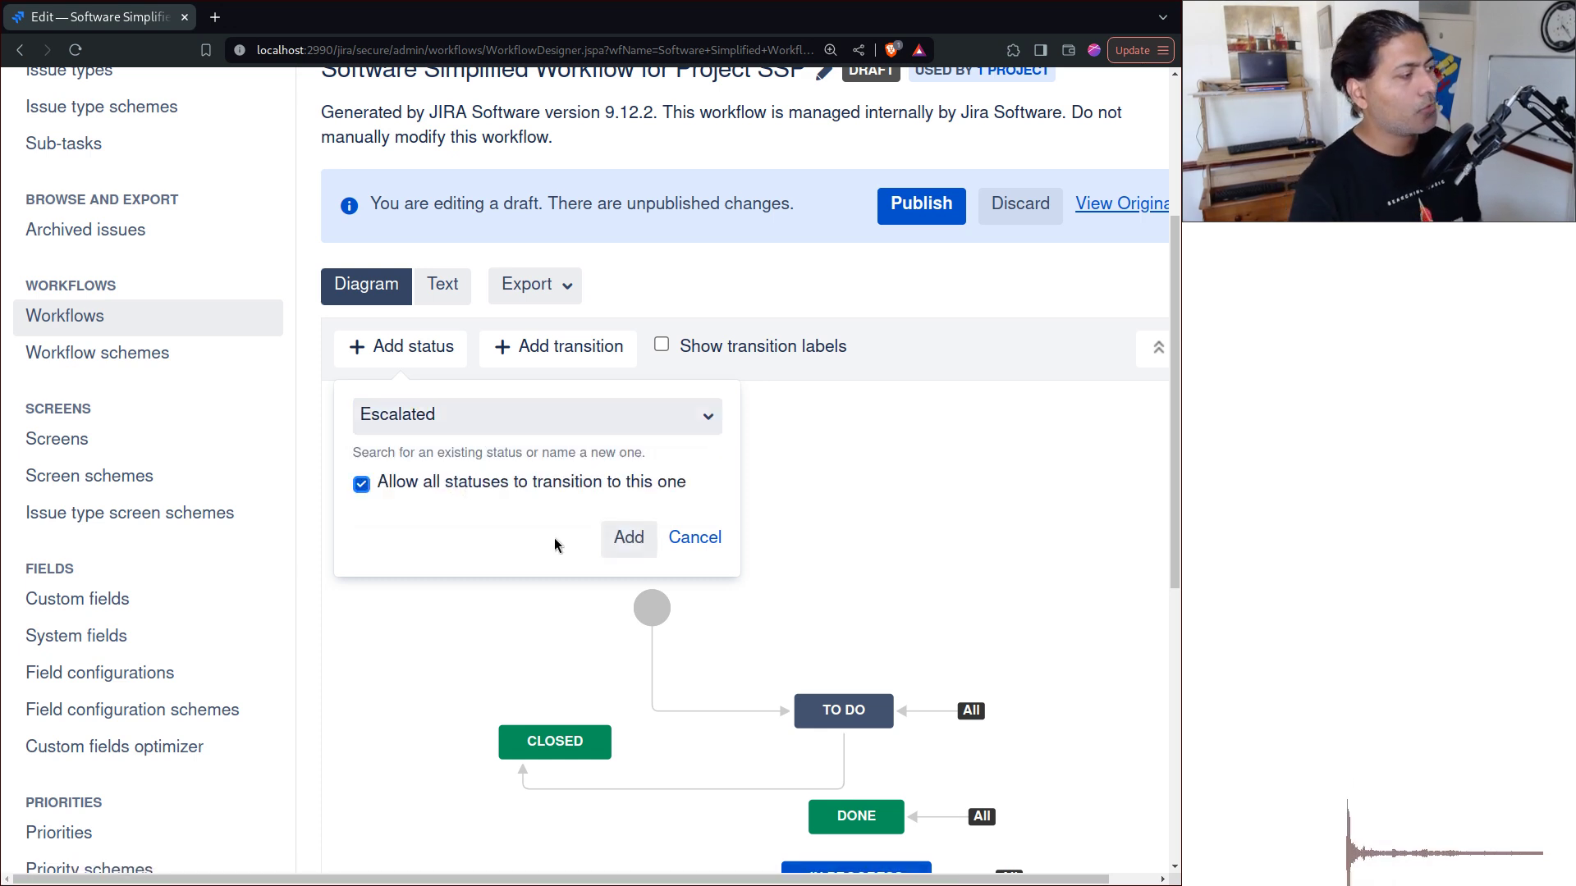
click(621, 538)
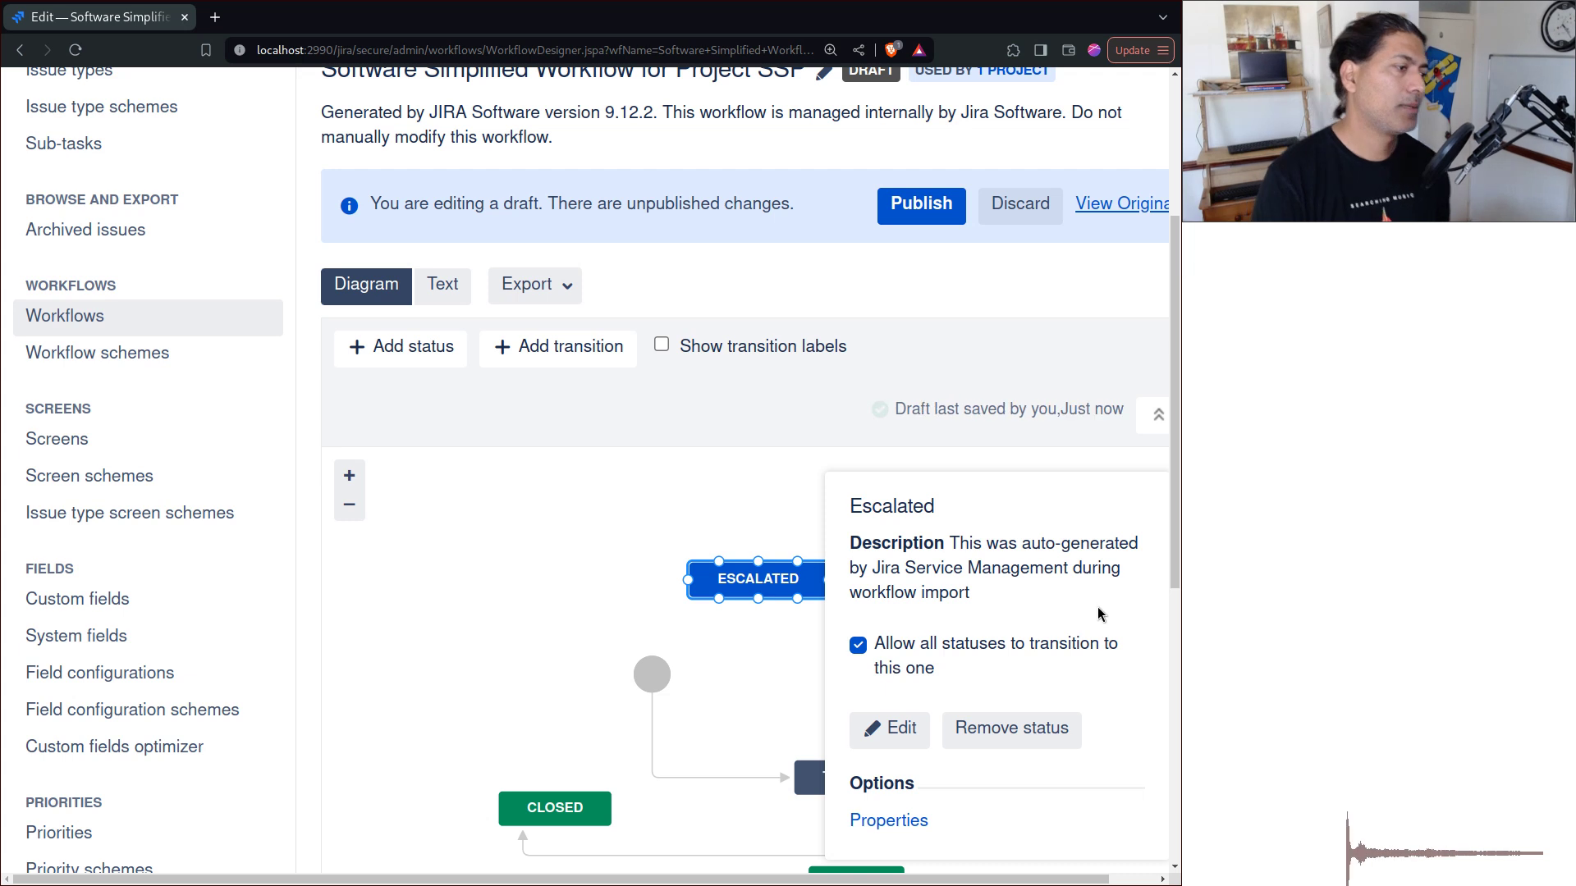
click(652, 585)
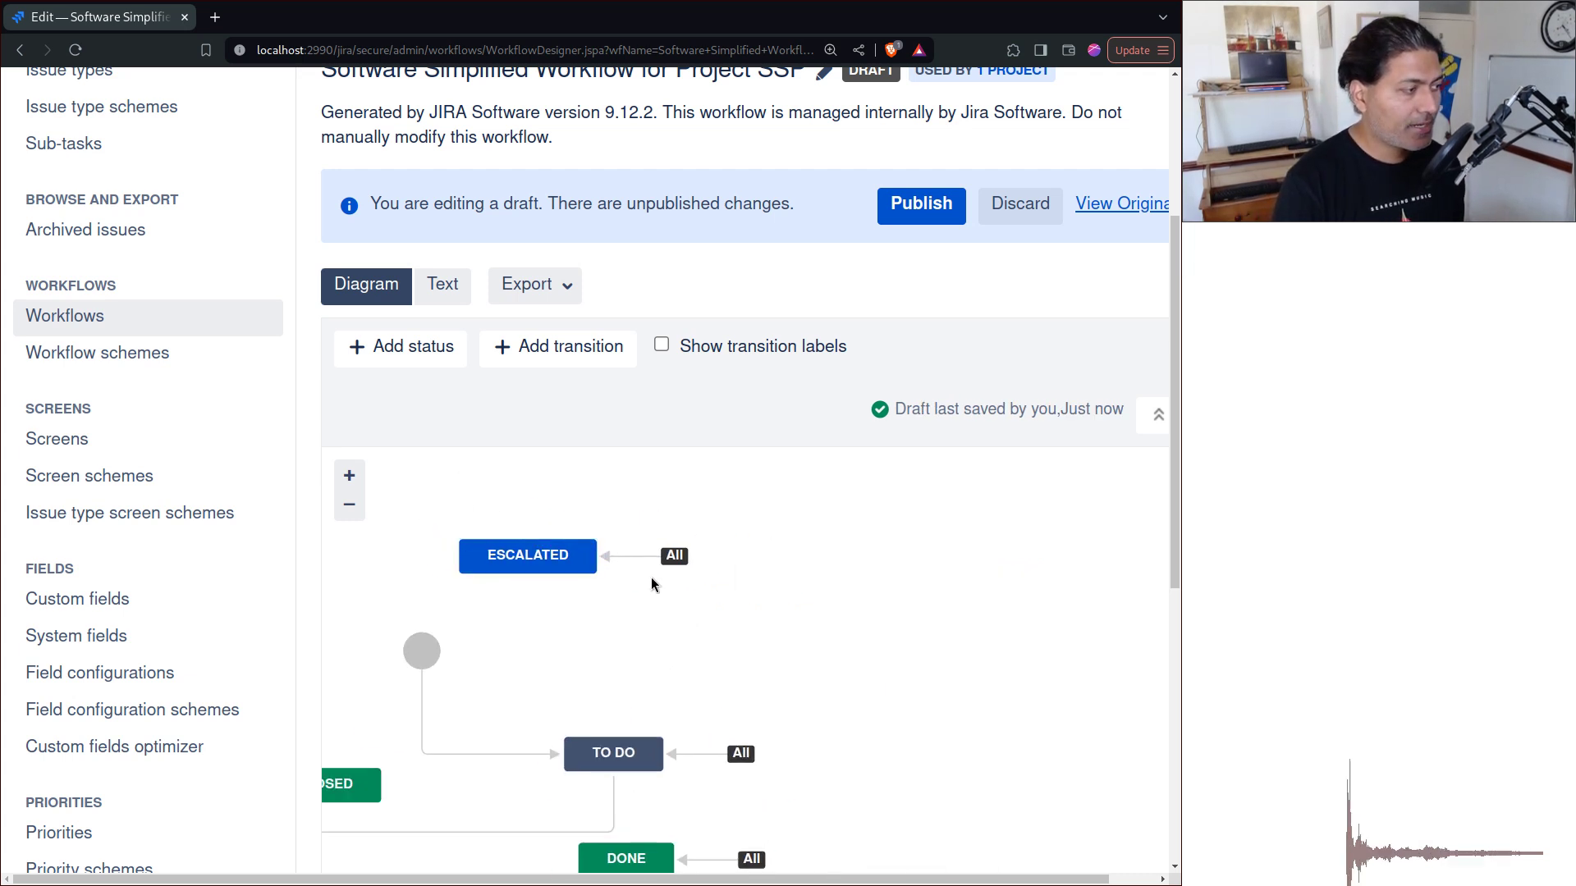
click(625, 557)
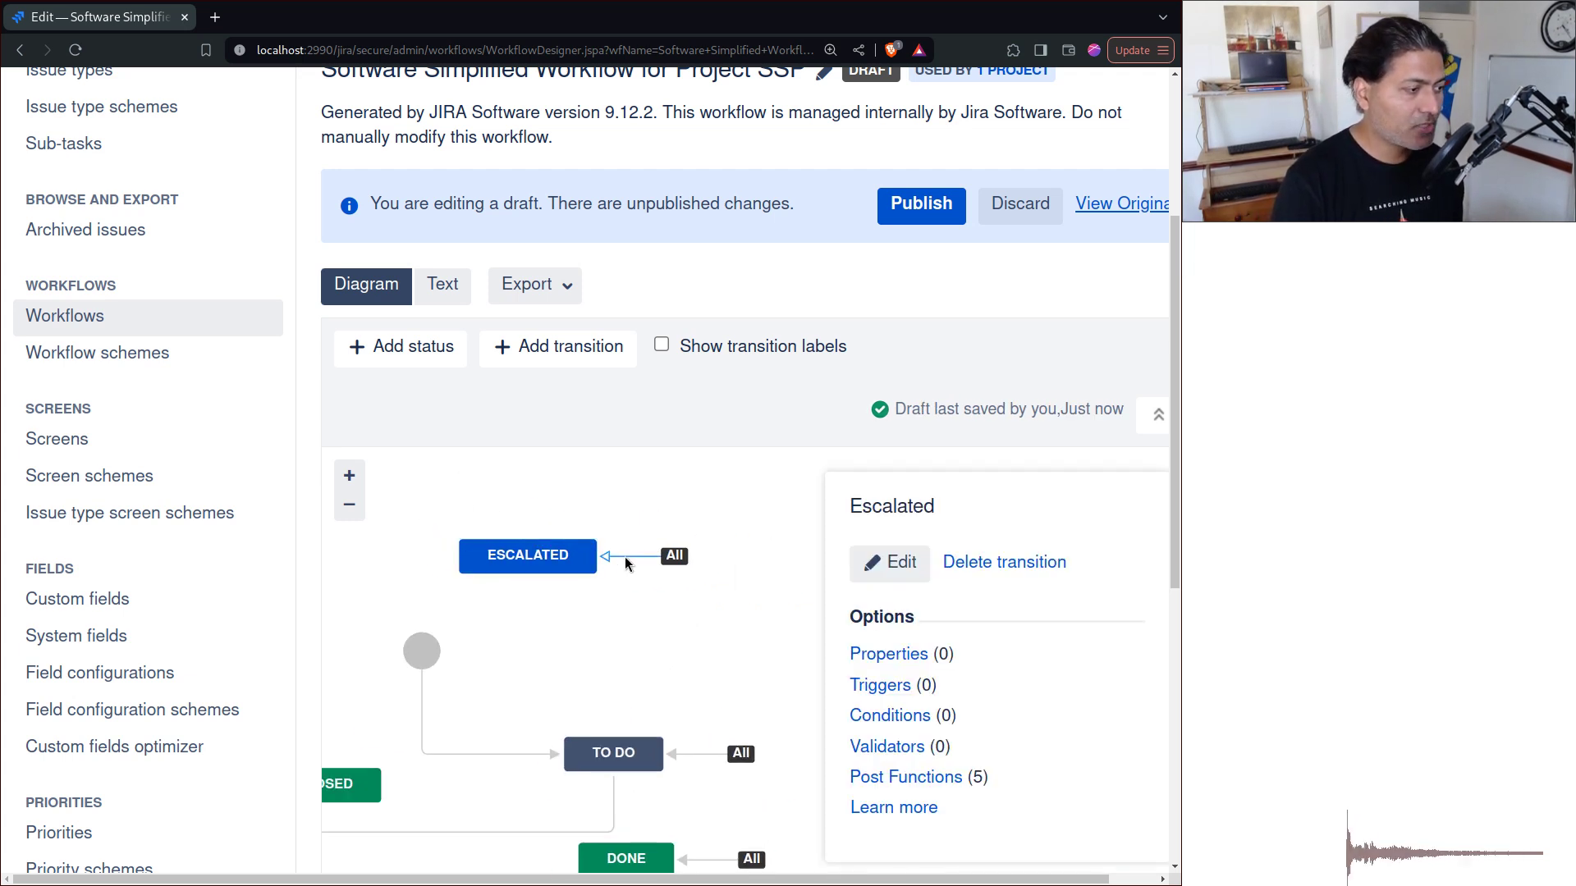
Step: Open the Escalated transition's post functions and begin adding a new one
click(906, 779)
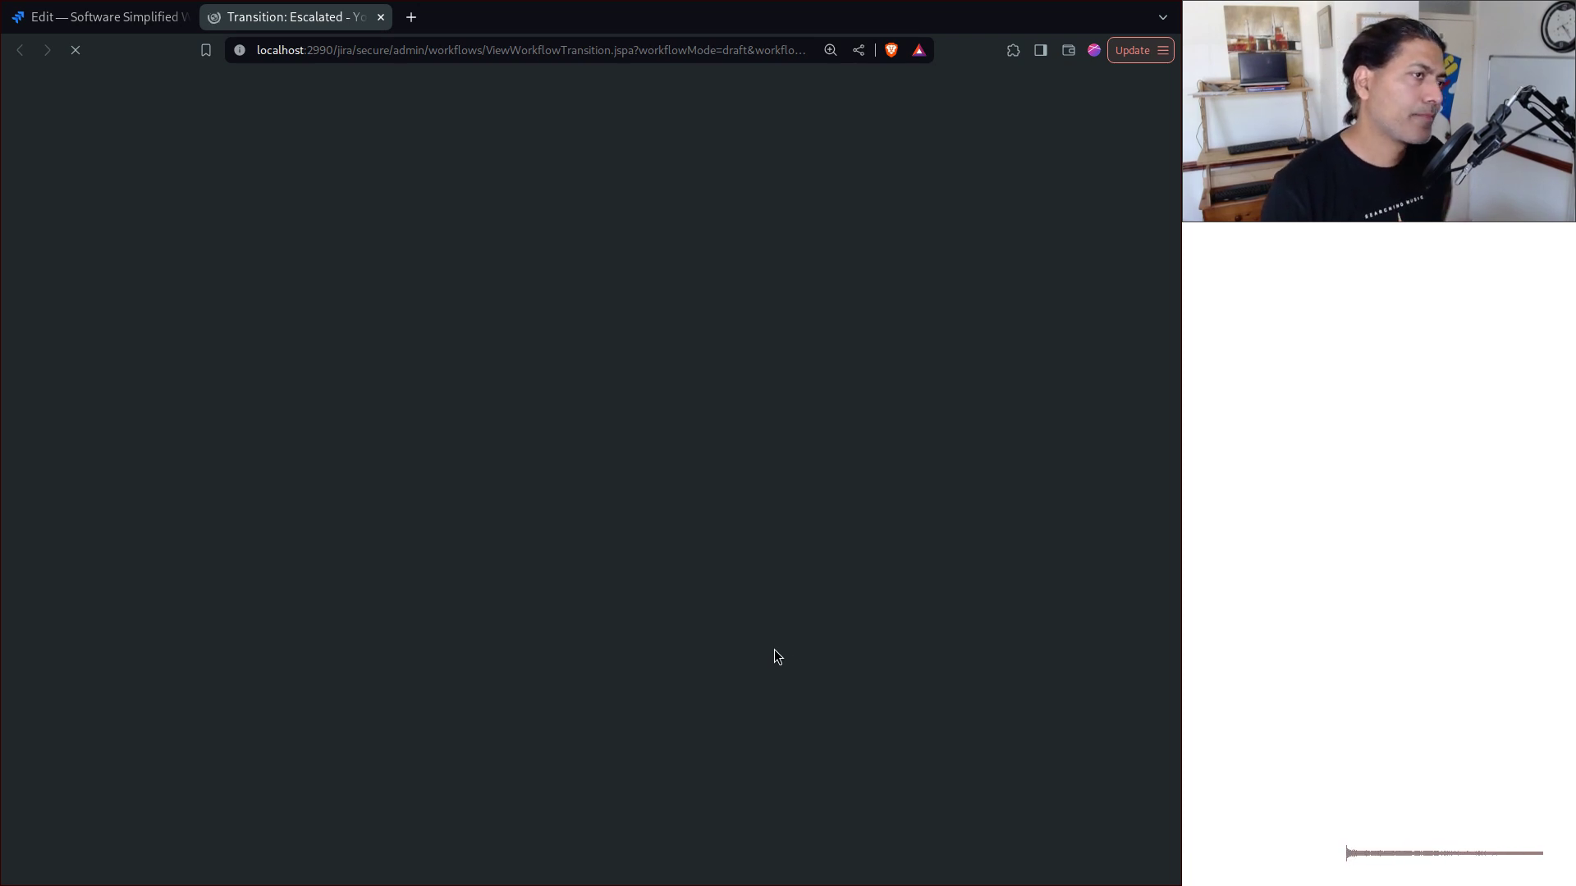
scroll(799, 464, down, 3)
scroll(796, 464, down, 2)
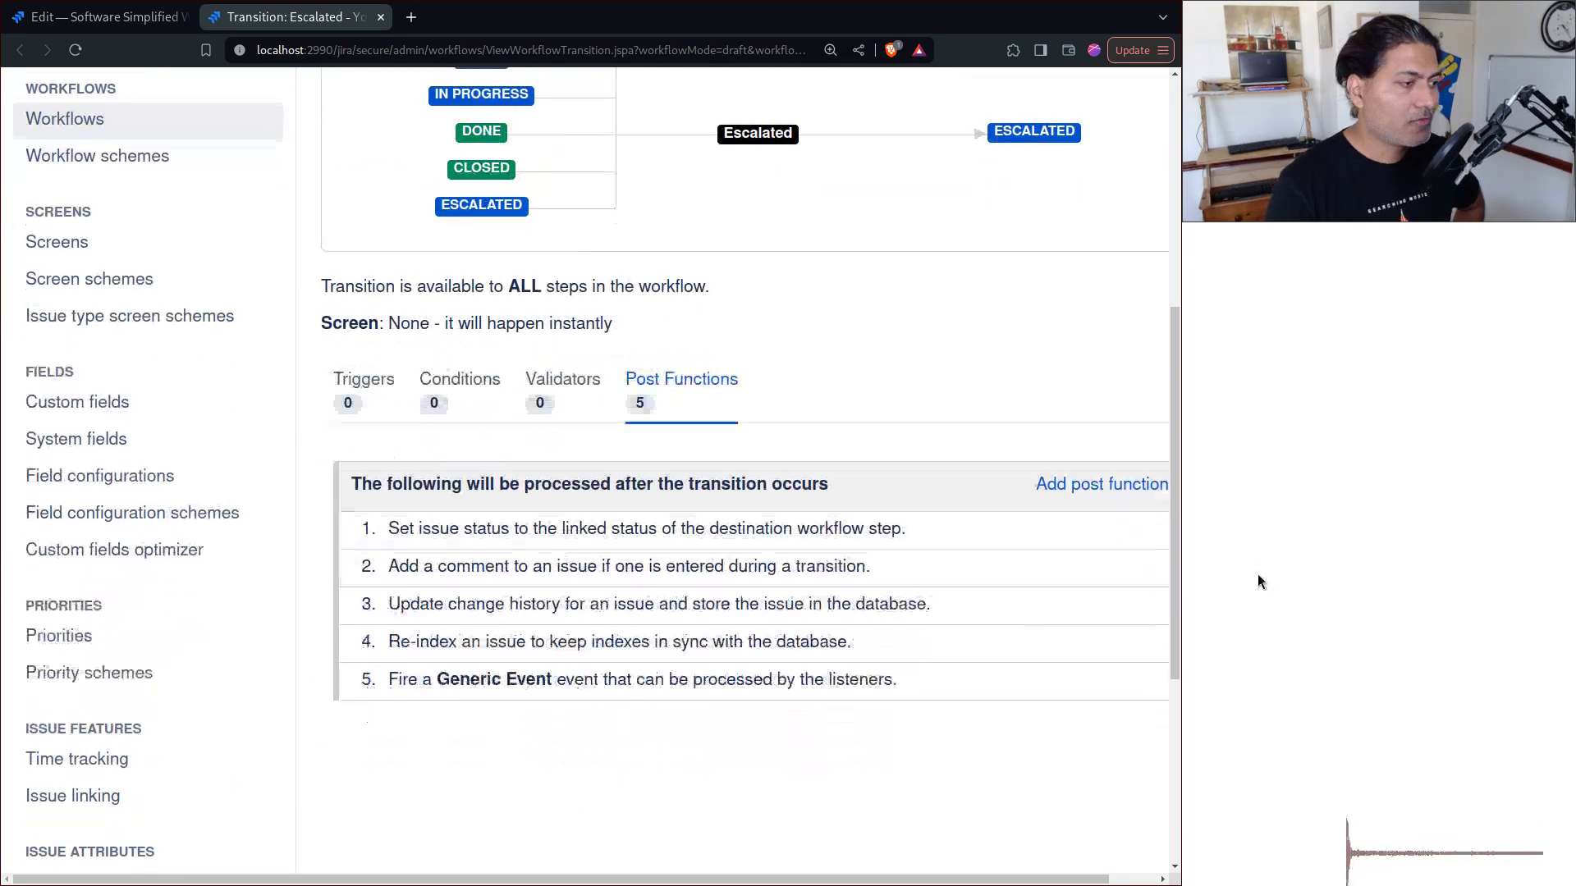
click(1090, 484)
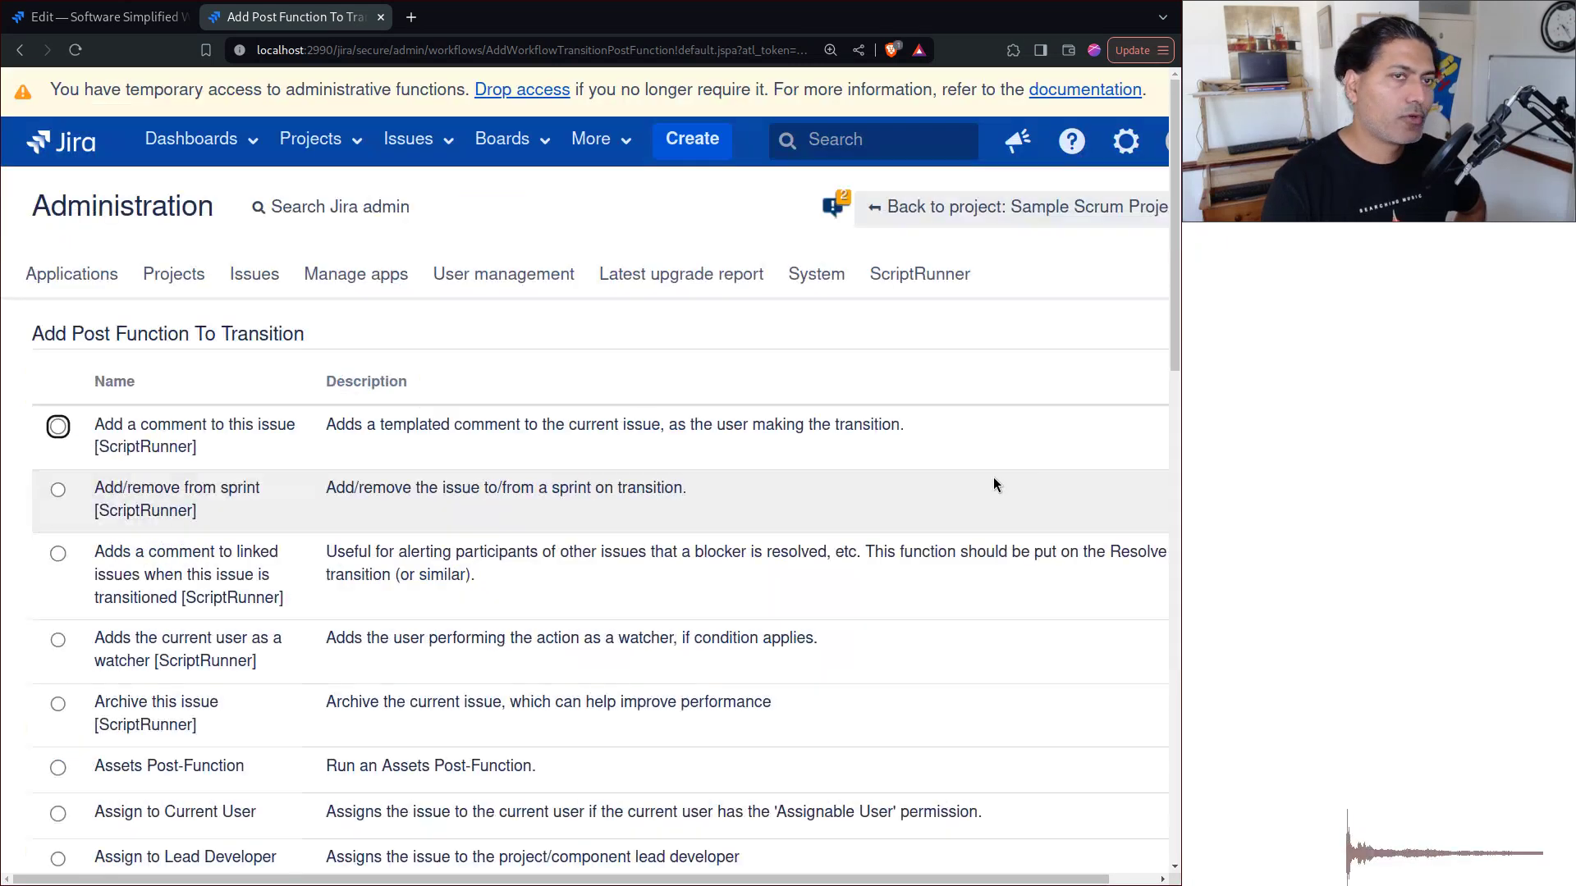
scroll(934, 475, down, 3)
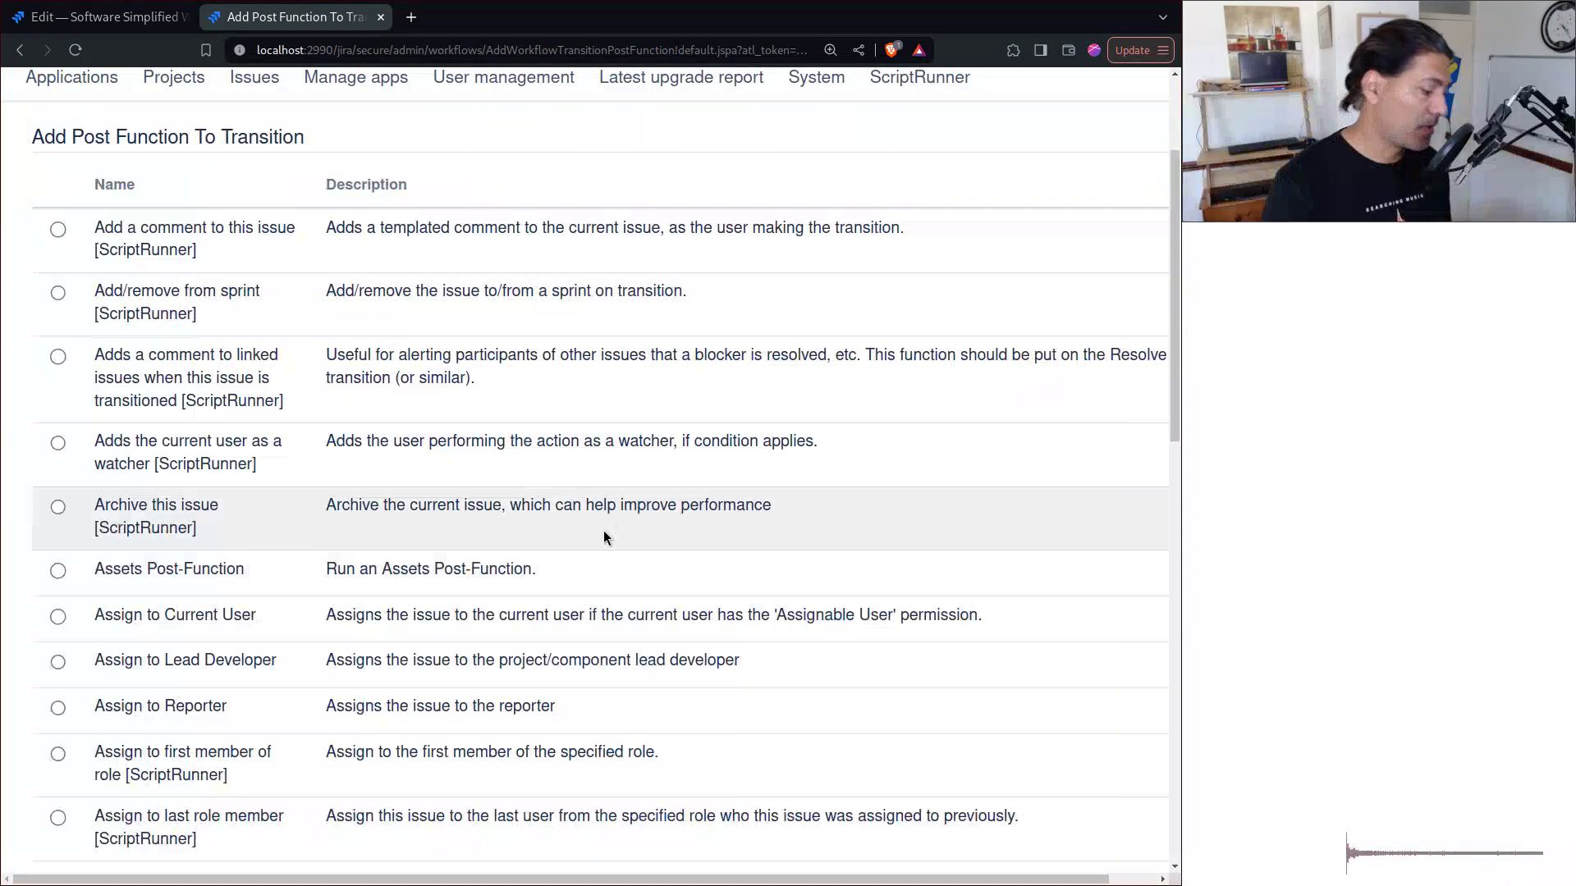
Step: Find 'Clones an issue, and links [ScriptRunner]' by searching 'clone', select it, and add it
key(ctrl+f)
text(buil)
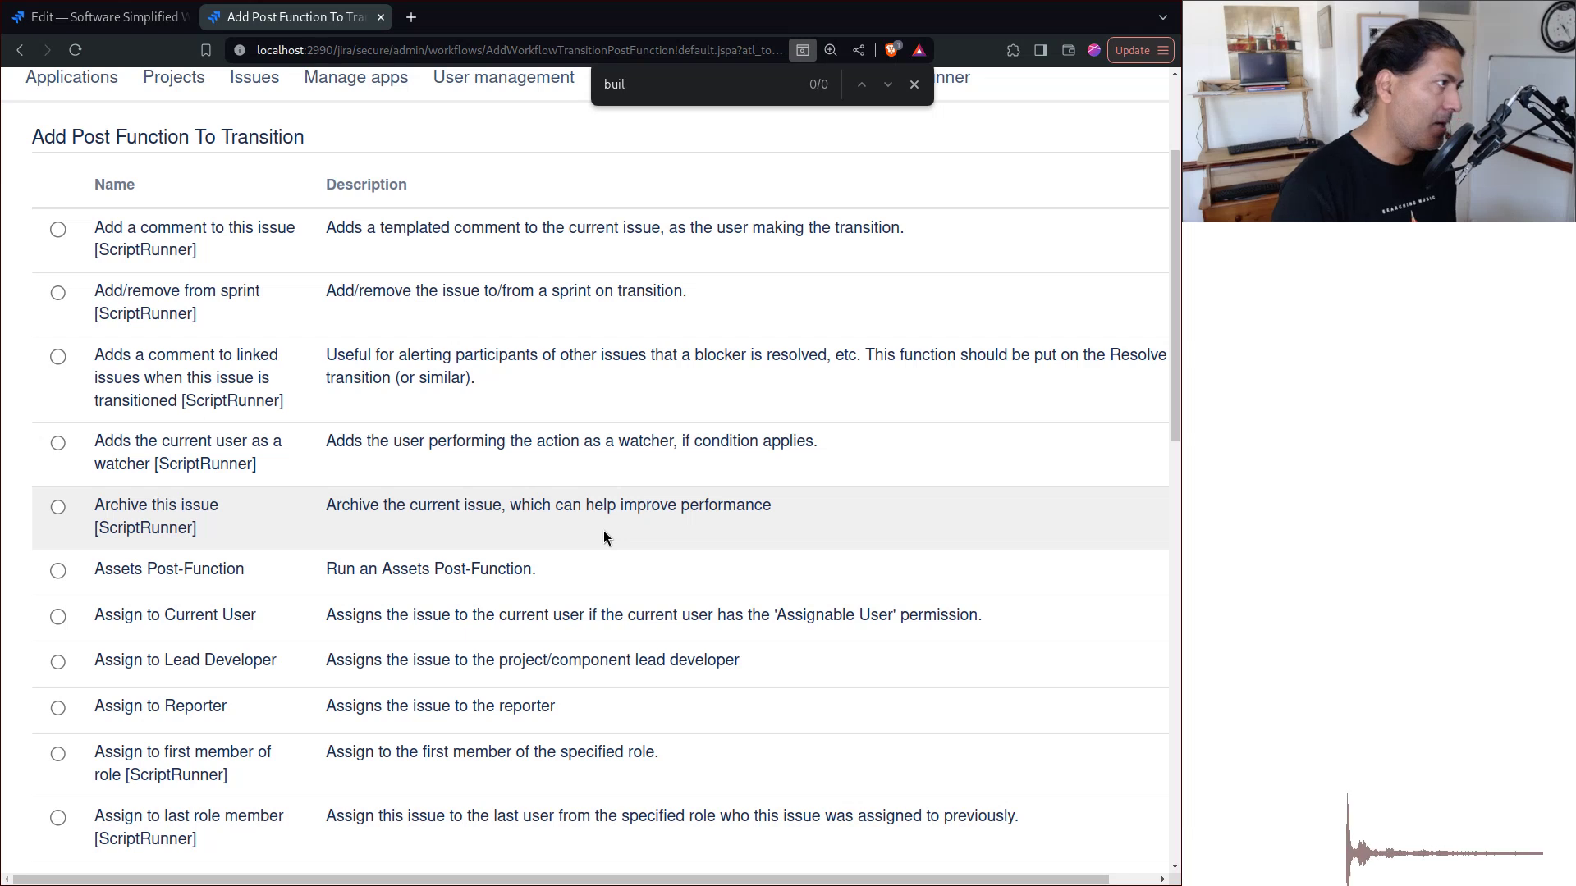
text(t)
key(ctrl+a)
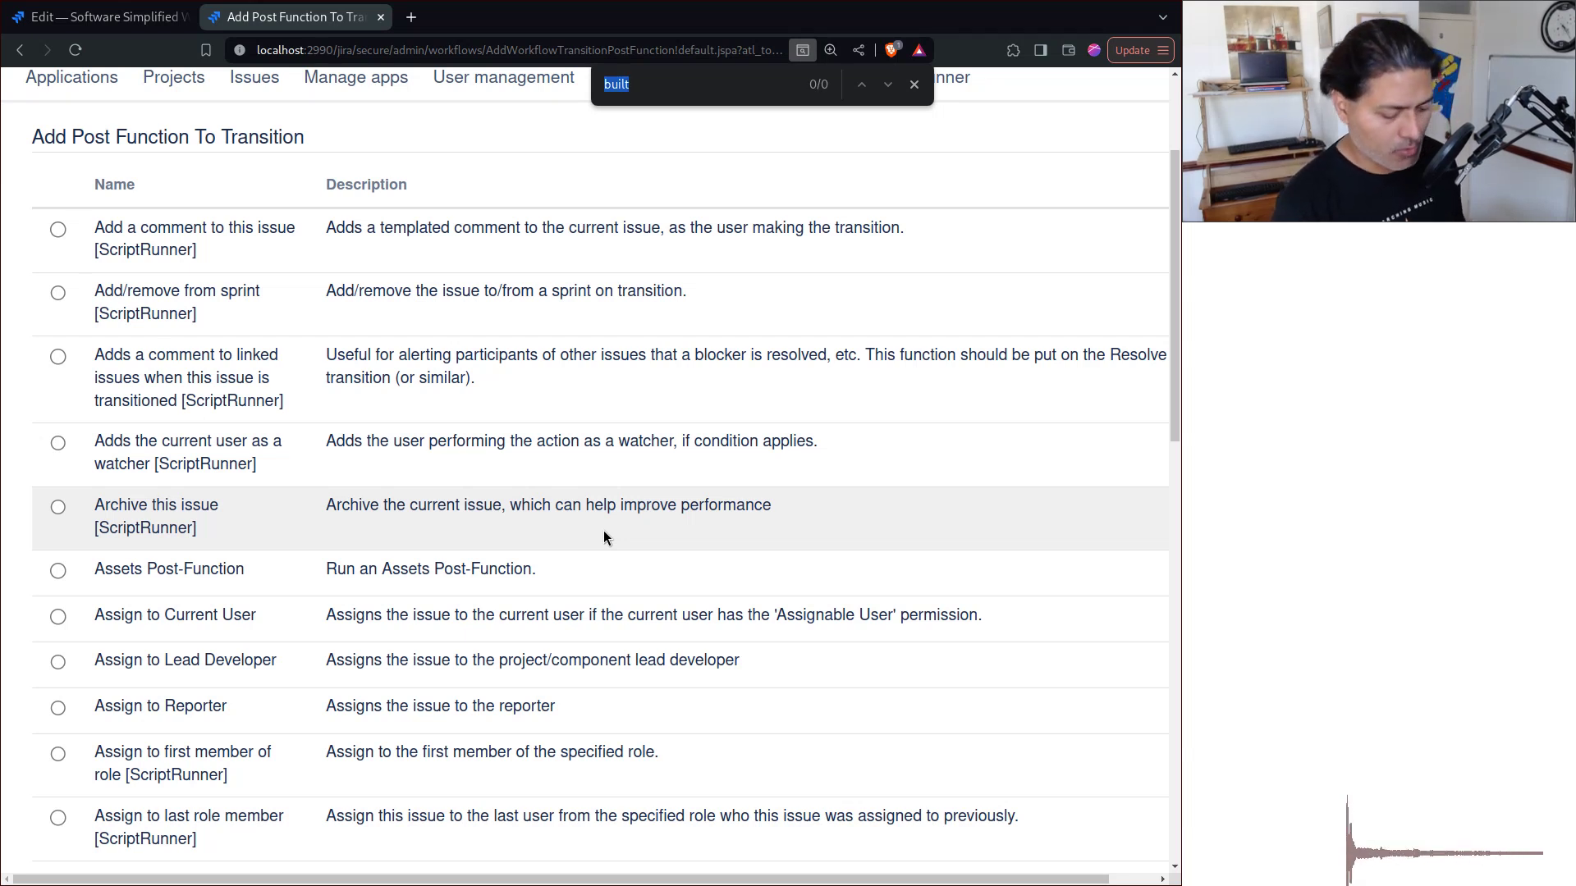
text(clone)
key(Return)
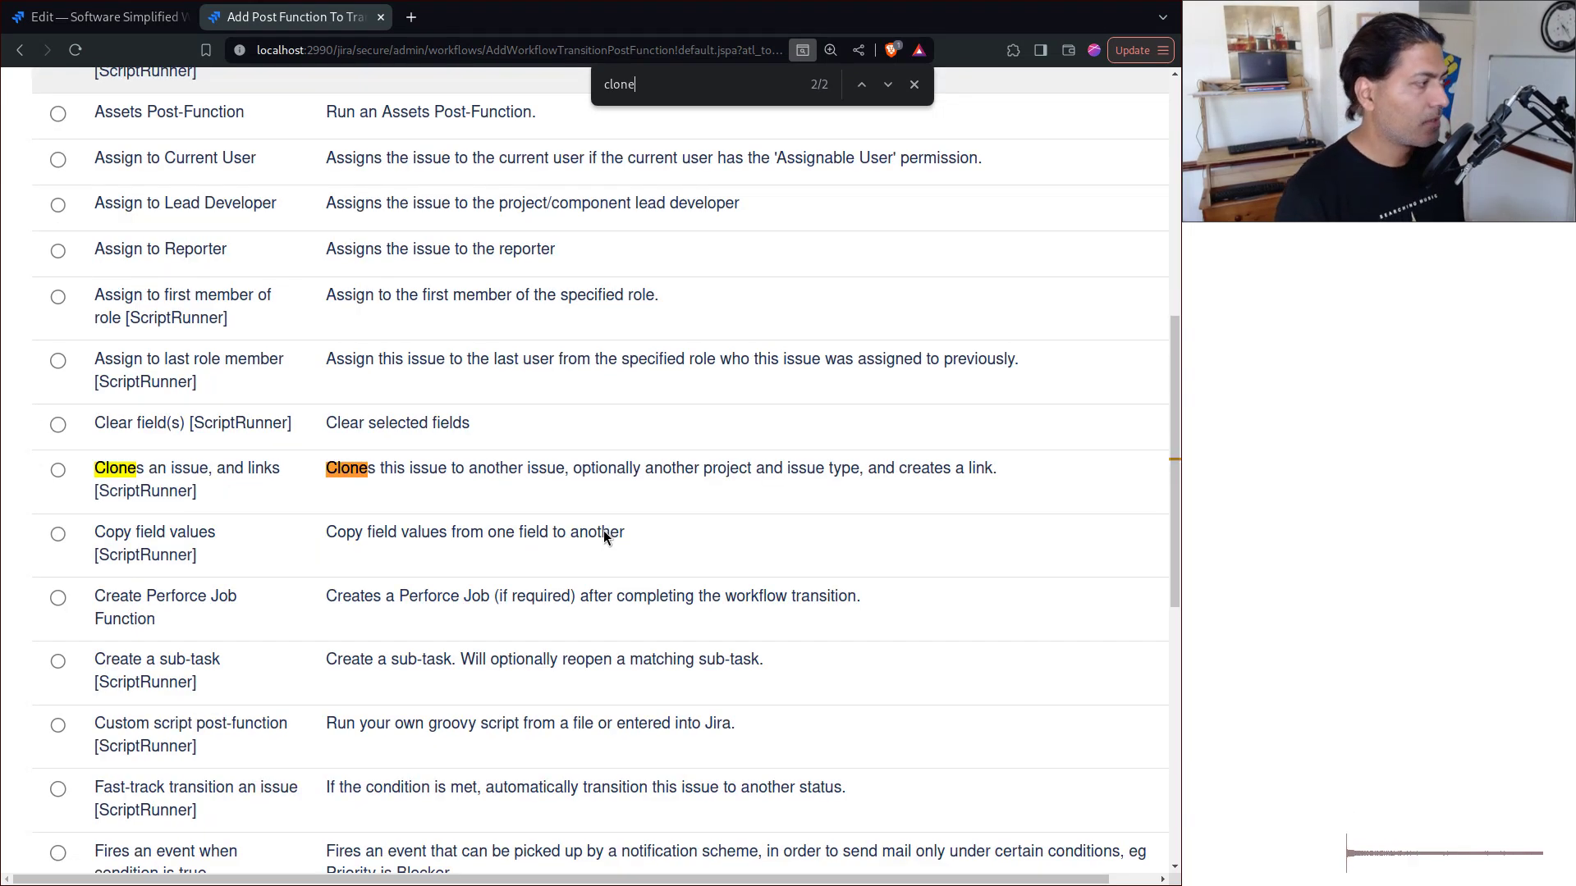
click(64, 468)
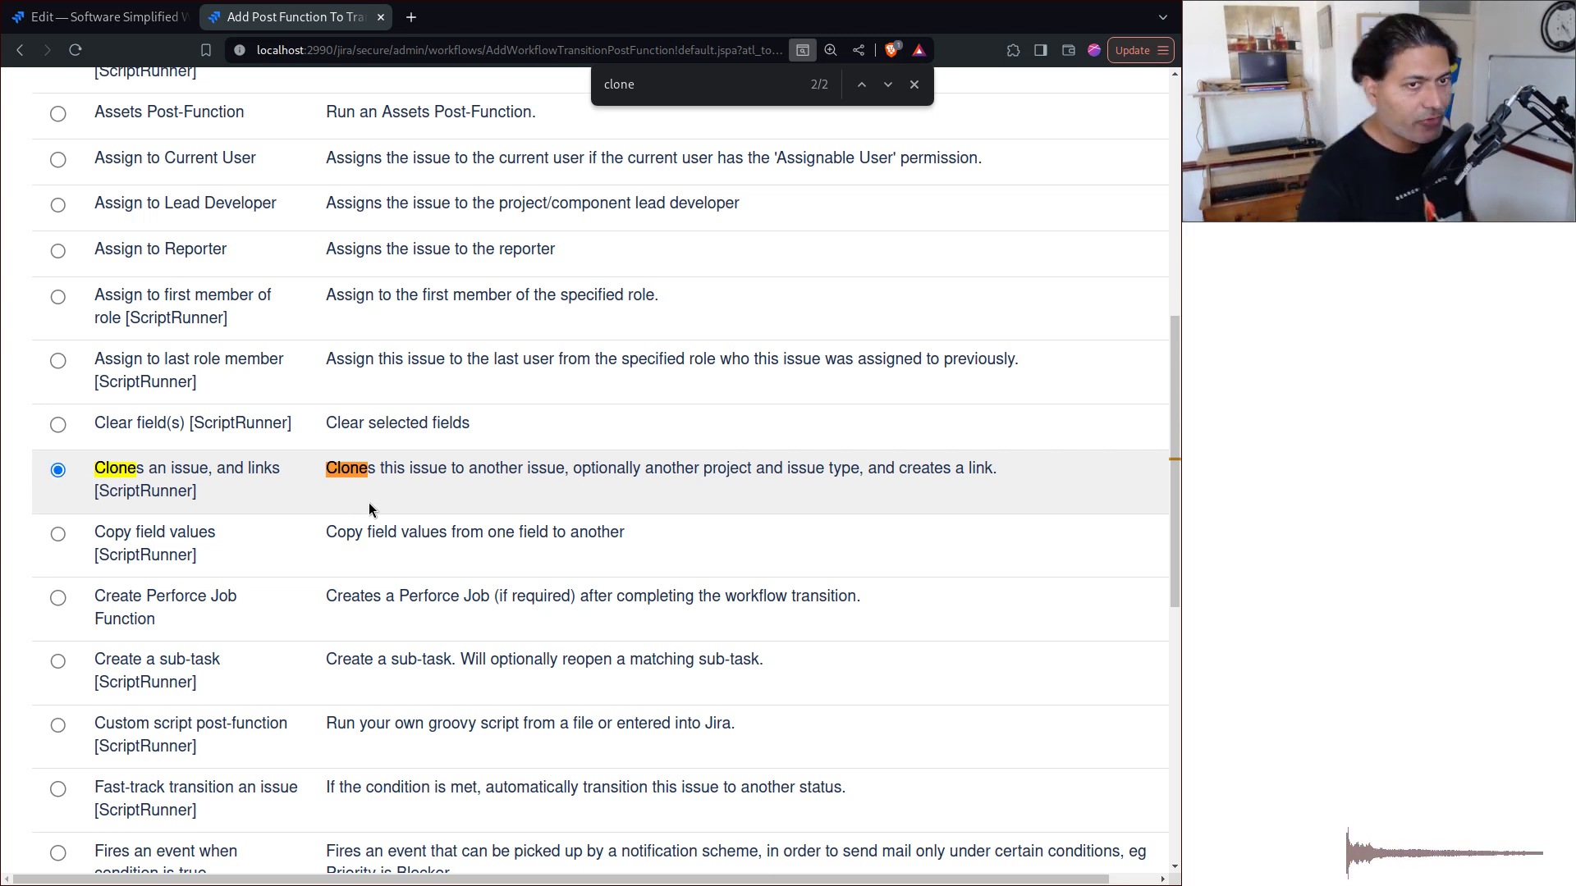
scroll(271, 590, down, 10)
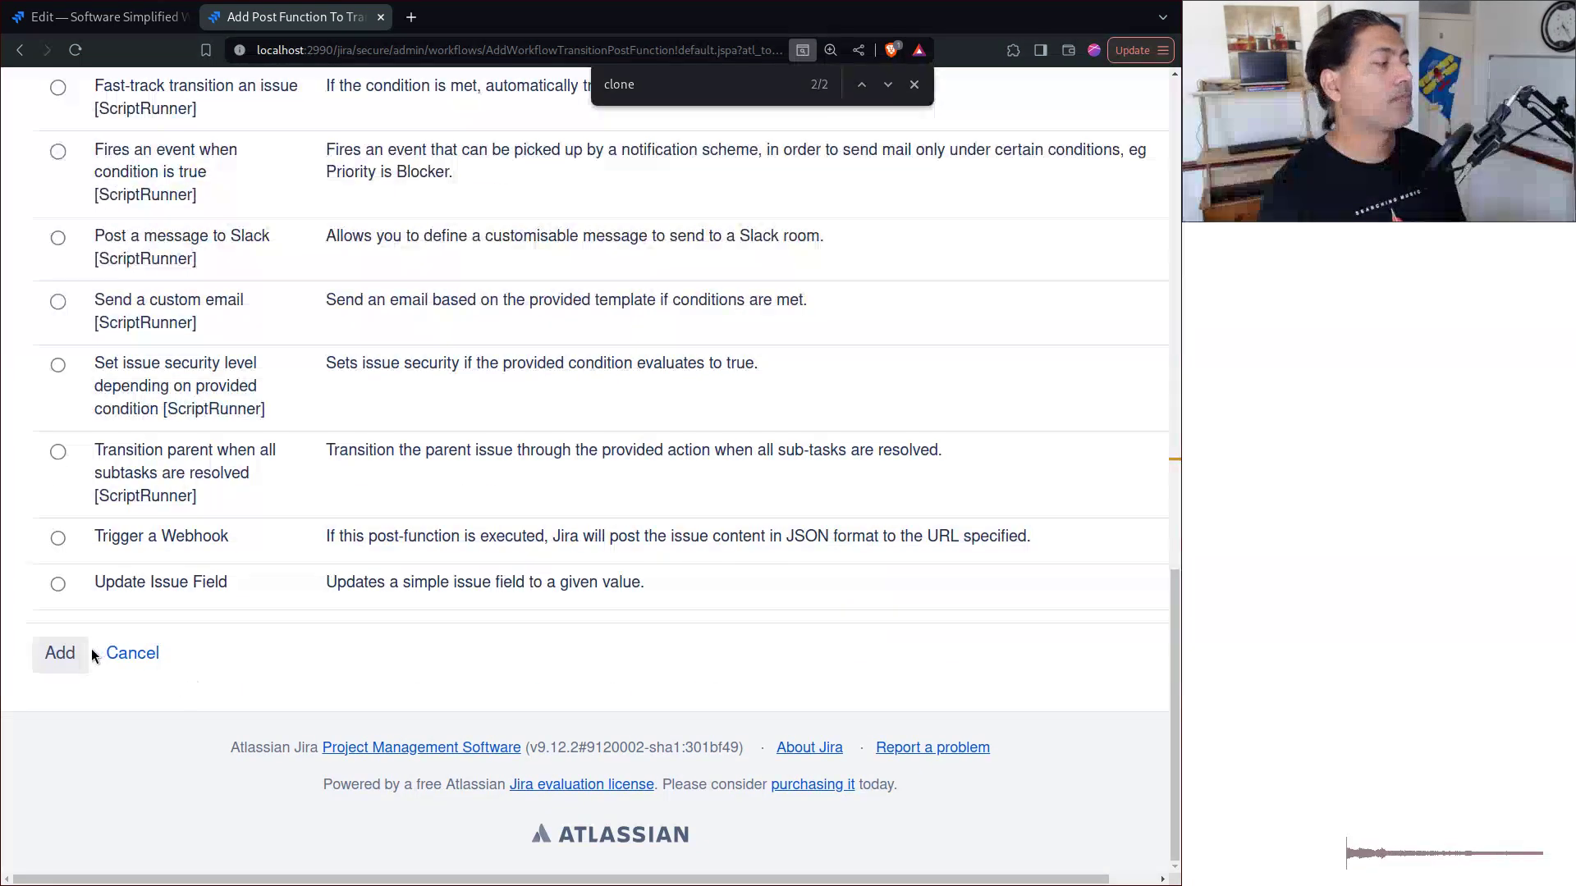
click(47, 649)
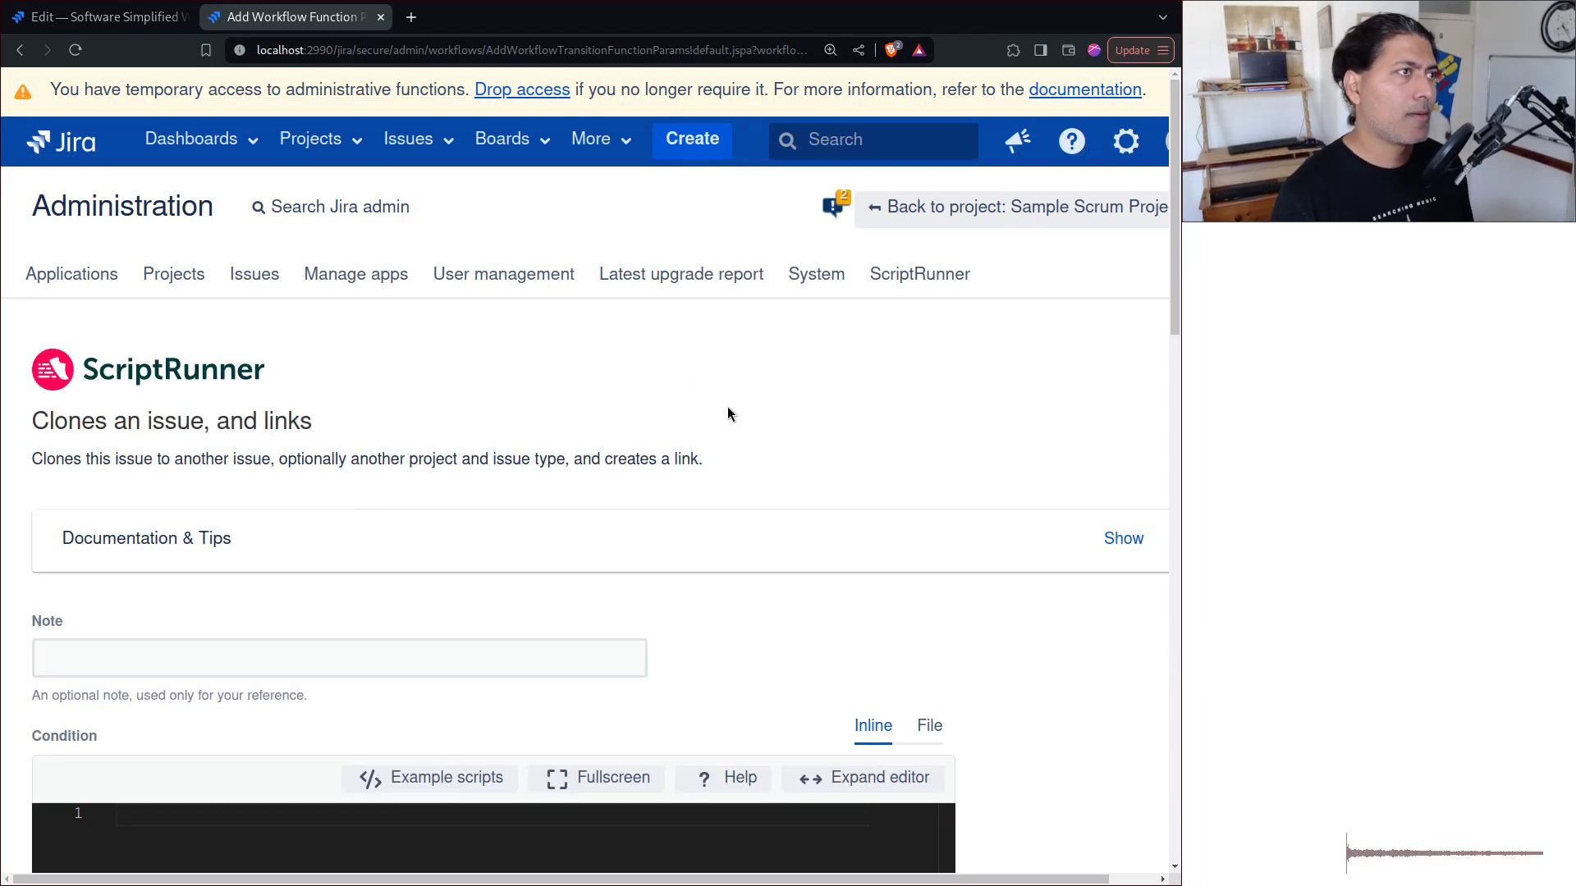
Step: Set the clone's Target Project to DEV and Target Issue Type to Bug
scroll(788, 435, down, 6)
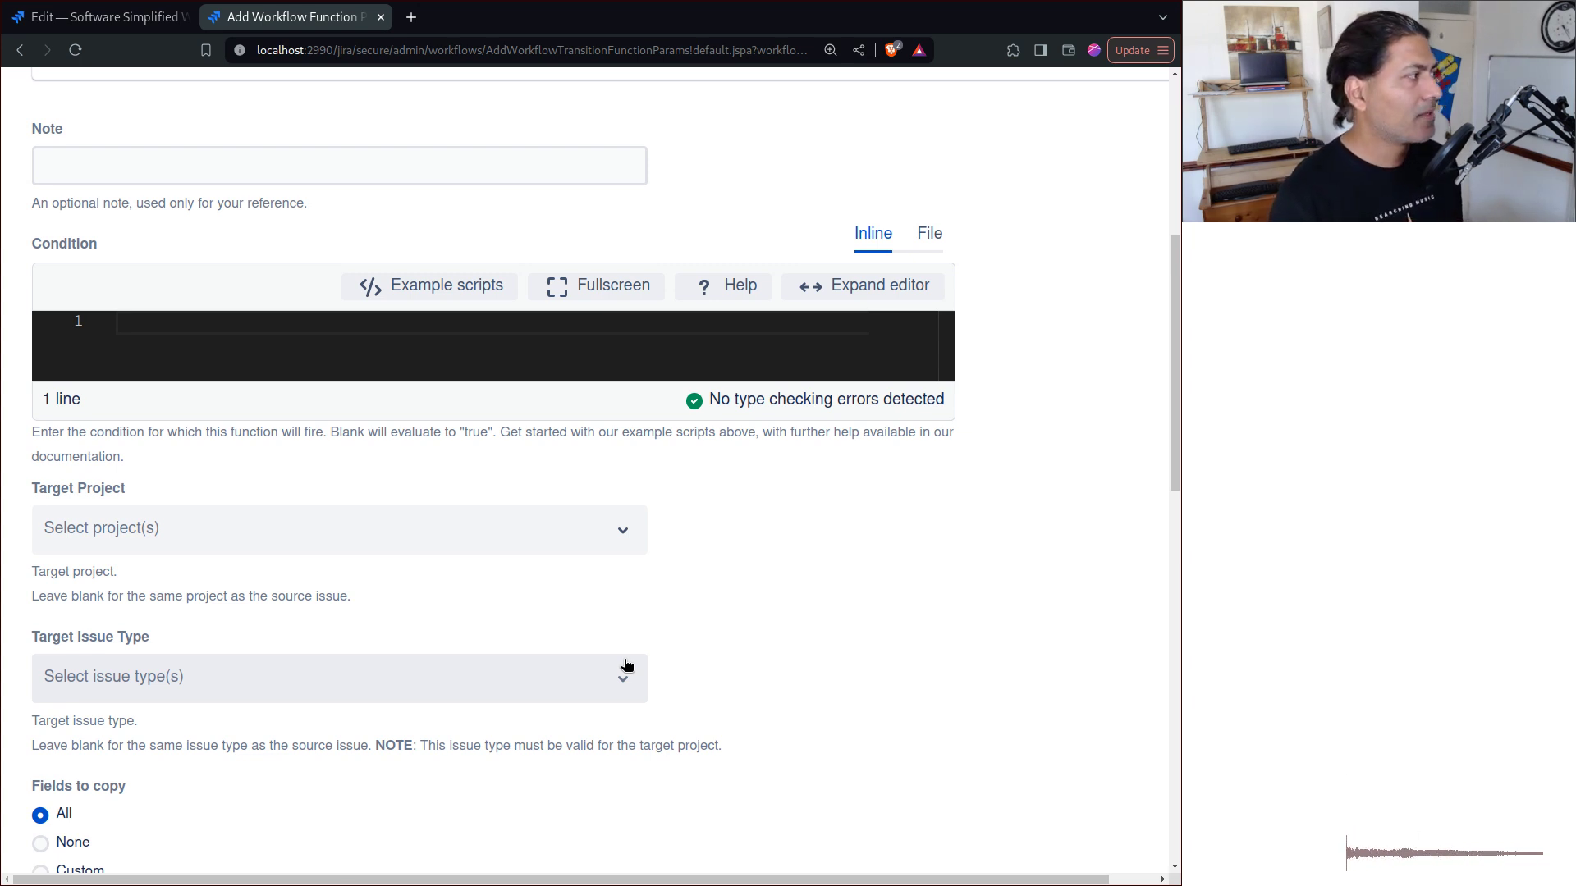
scroll(626, 663, up, 3)
scroll(627, 656, down, 4)
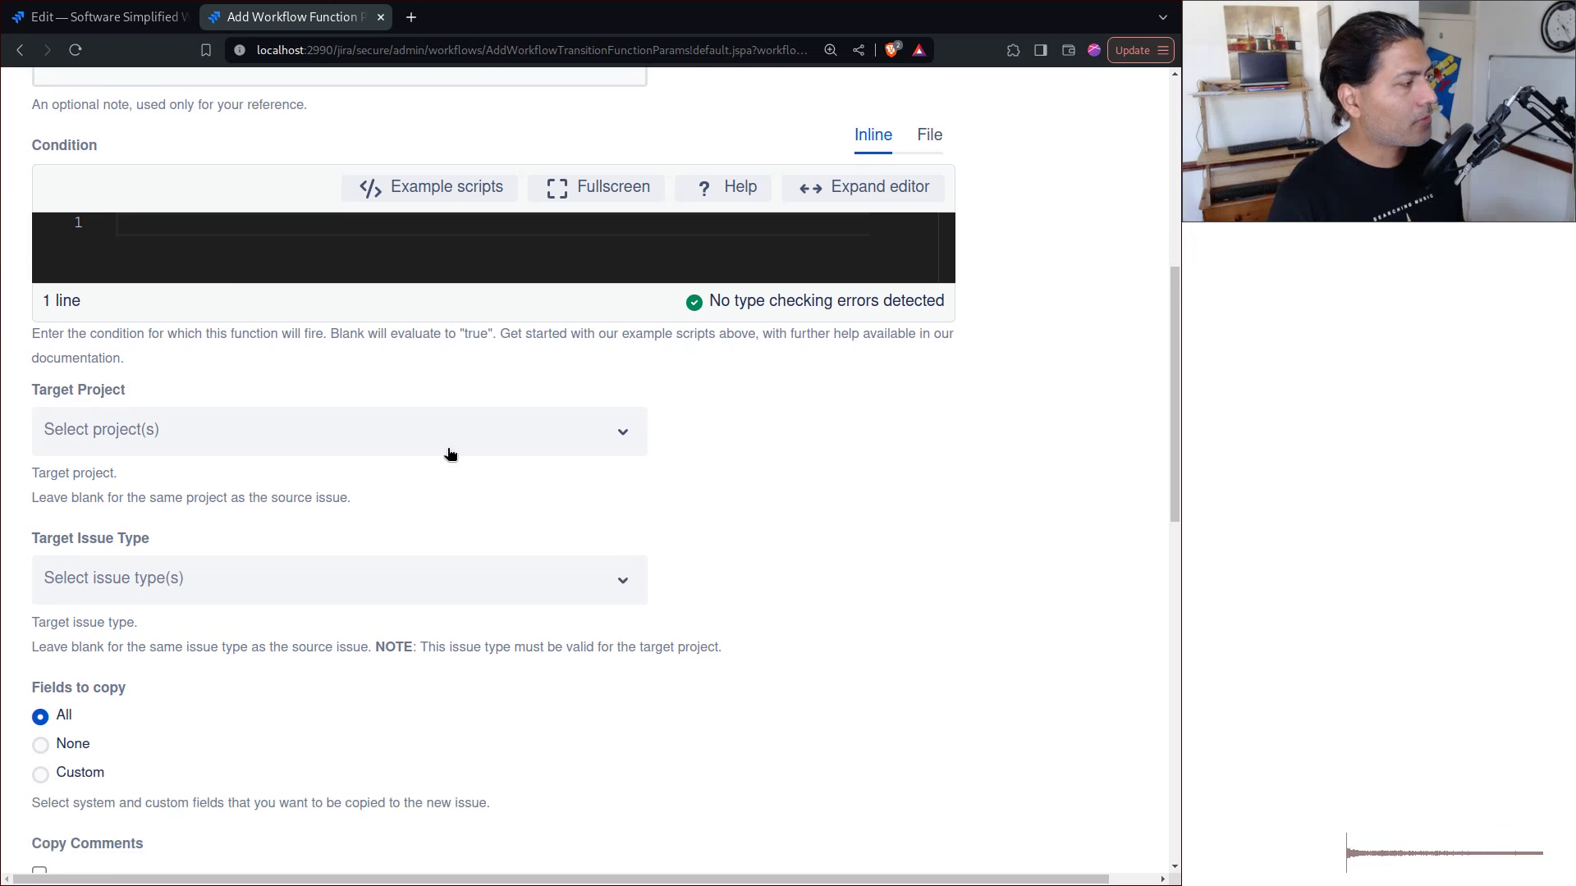
click(450, 439)
click(230, 538)
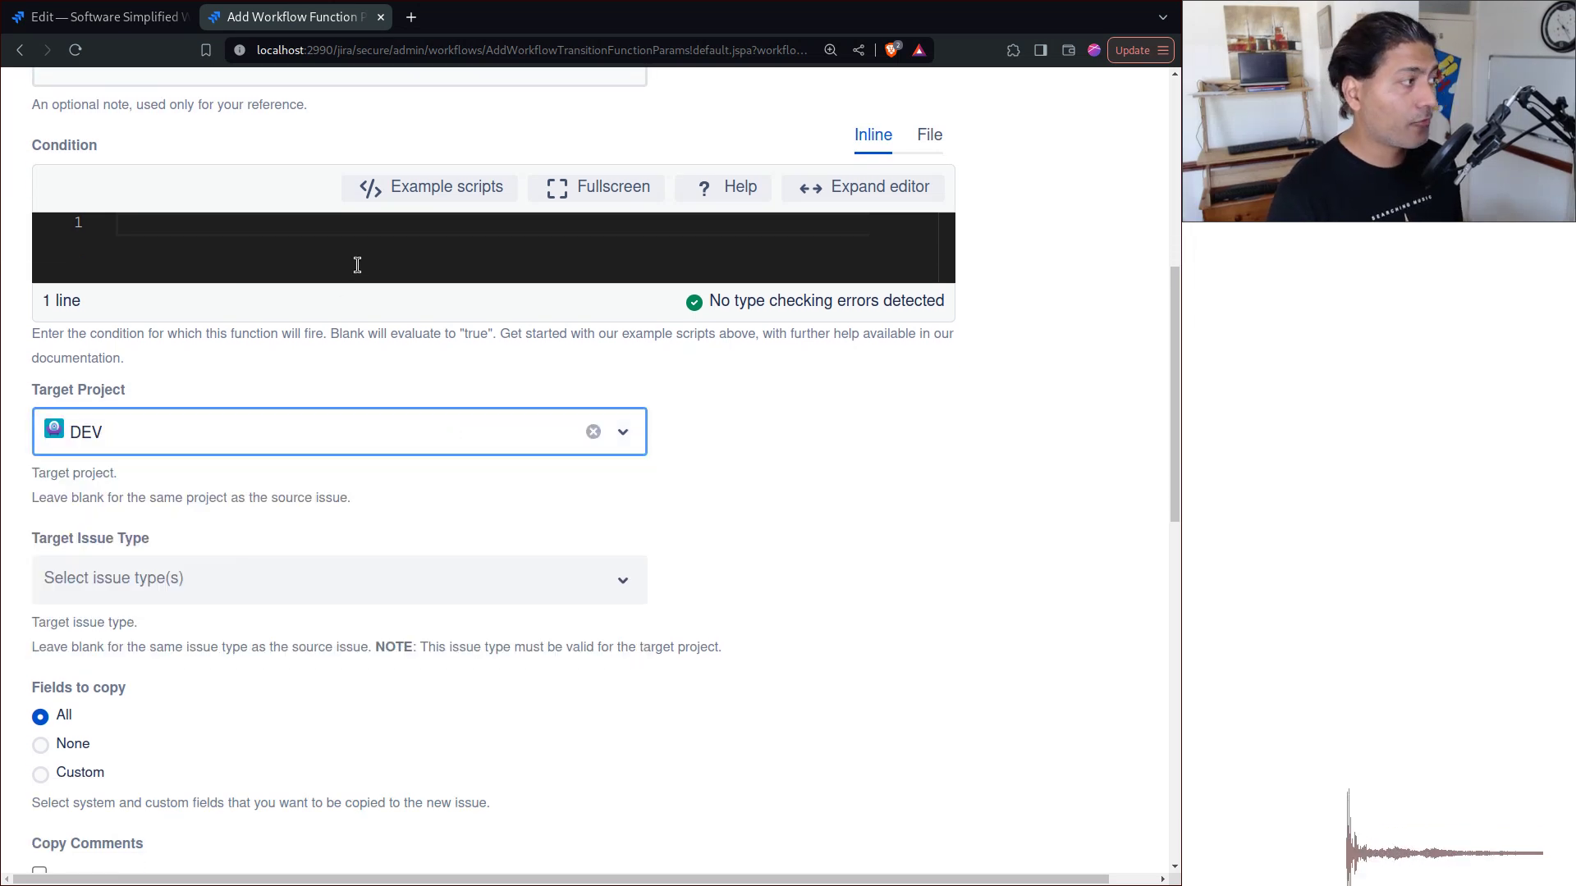
click(367, 255)
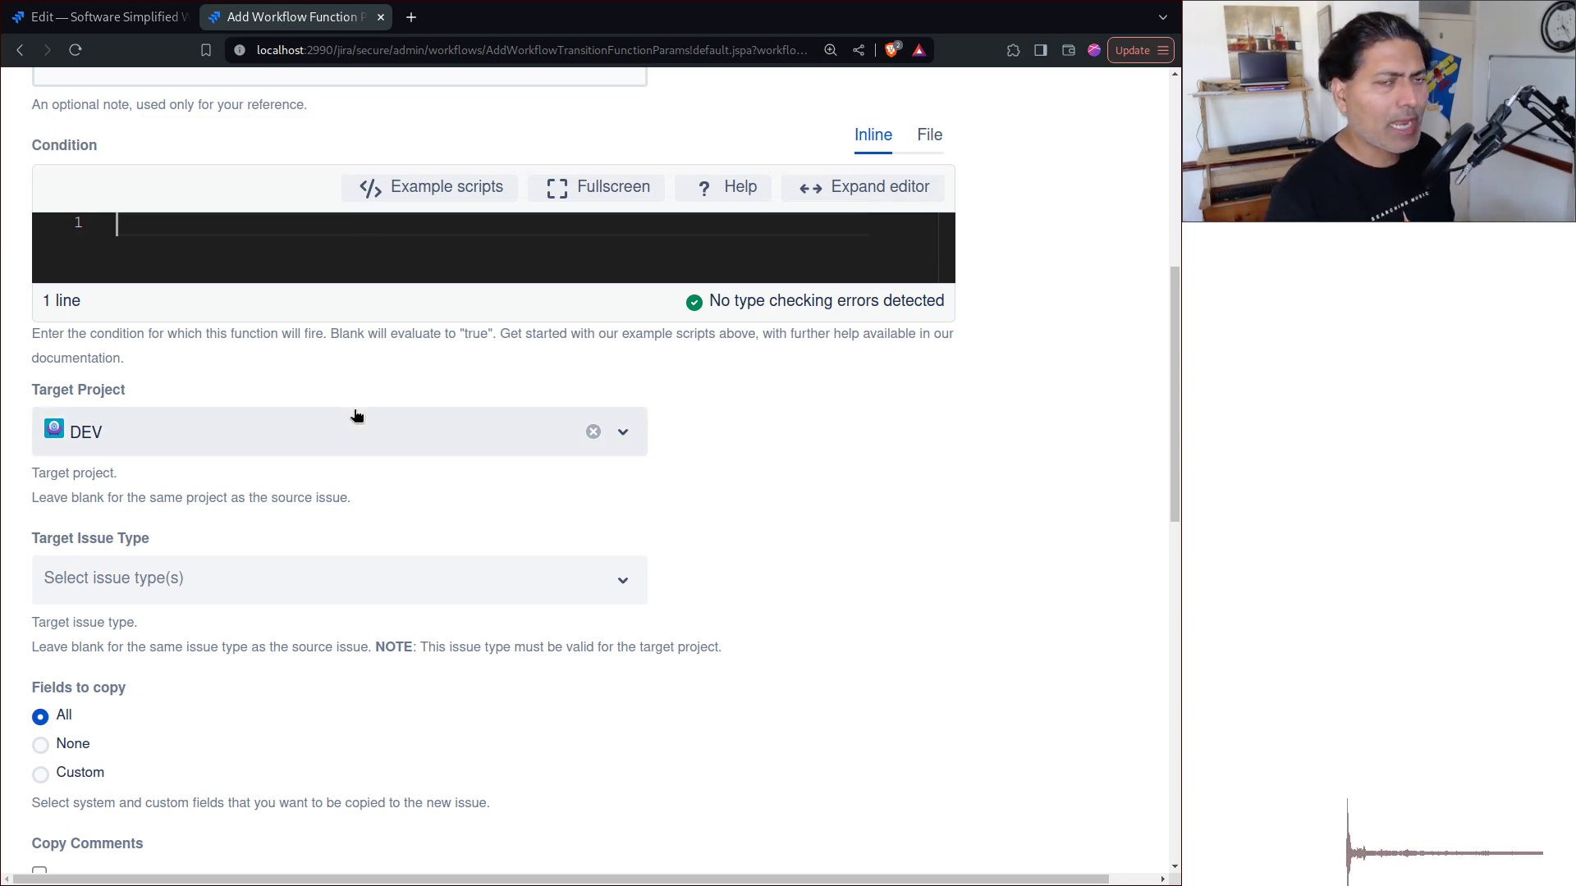
click(410, 588)
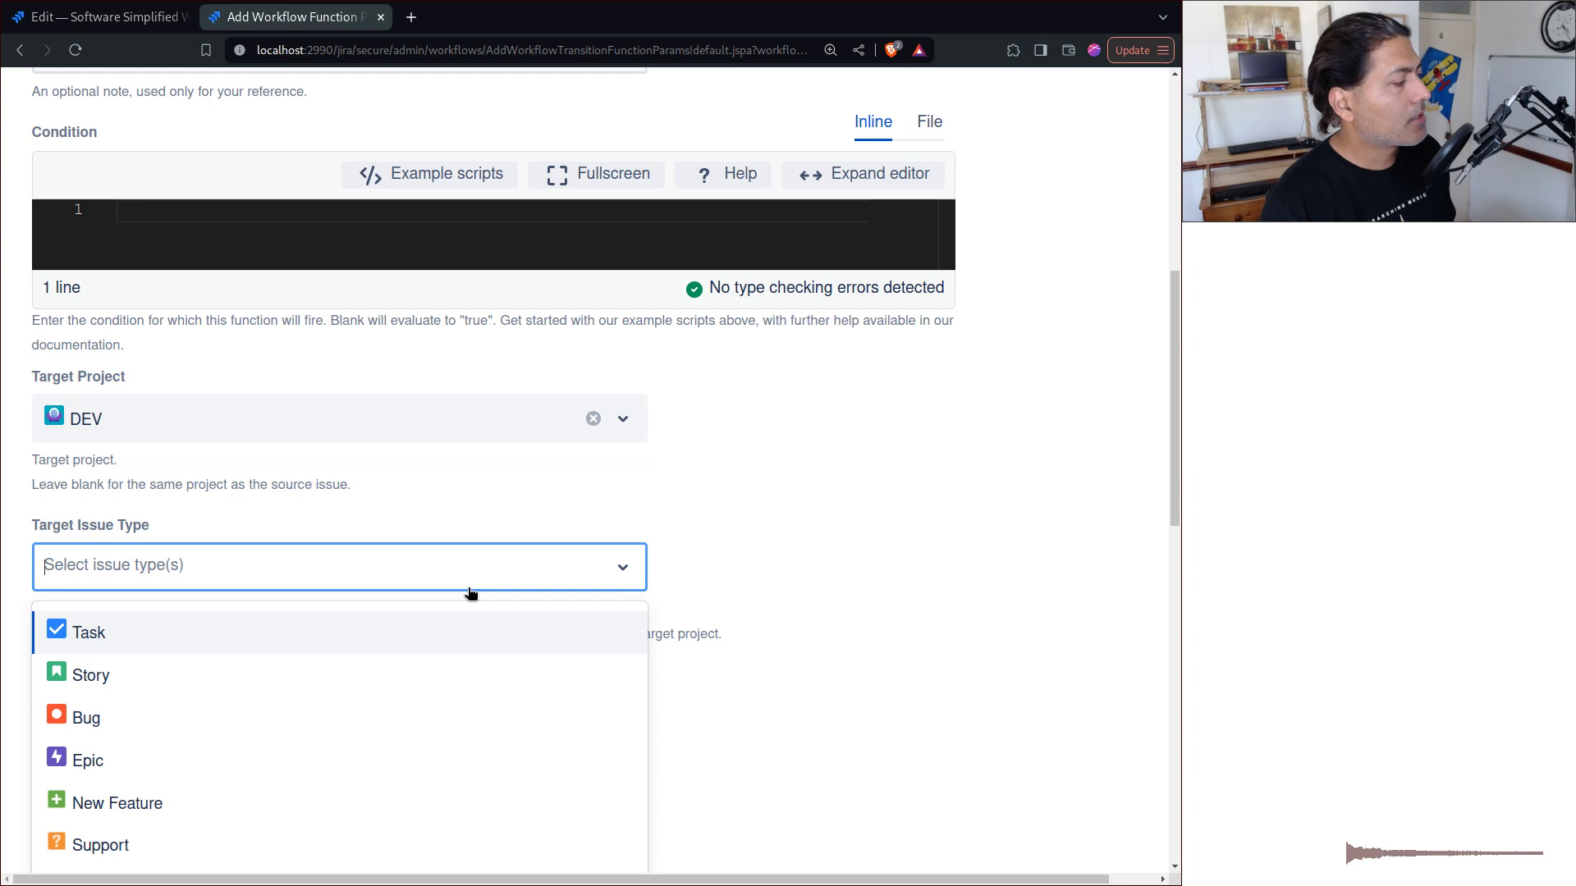
click(165, 722)
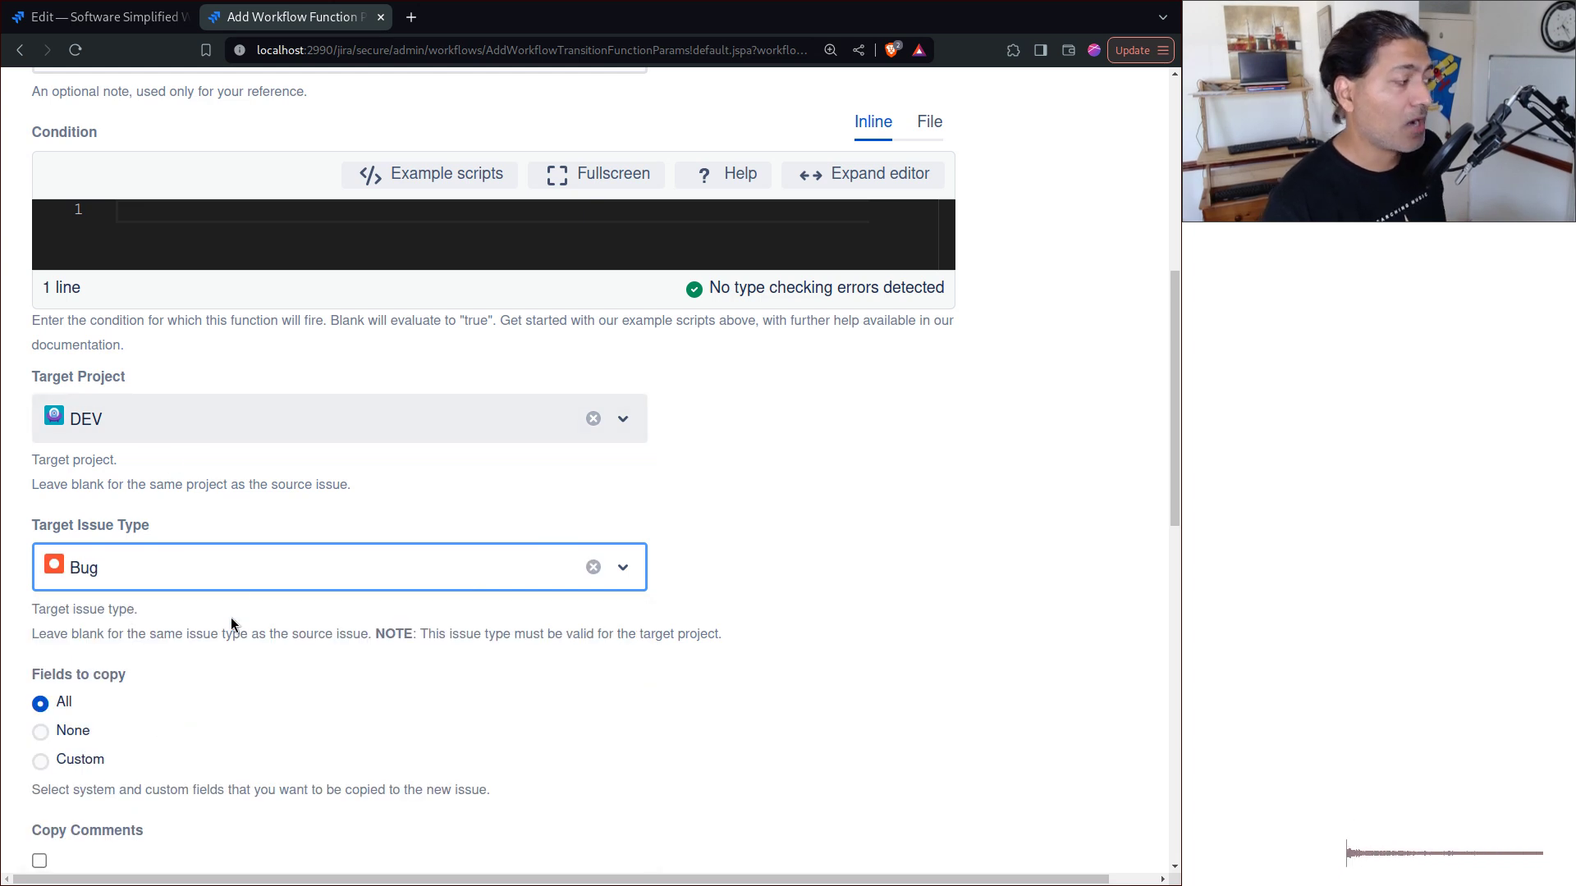
Step: Enable Copy Comments and Copy Subtasks for the cloned issue
scroll(153, 522, down, 5)
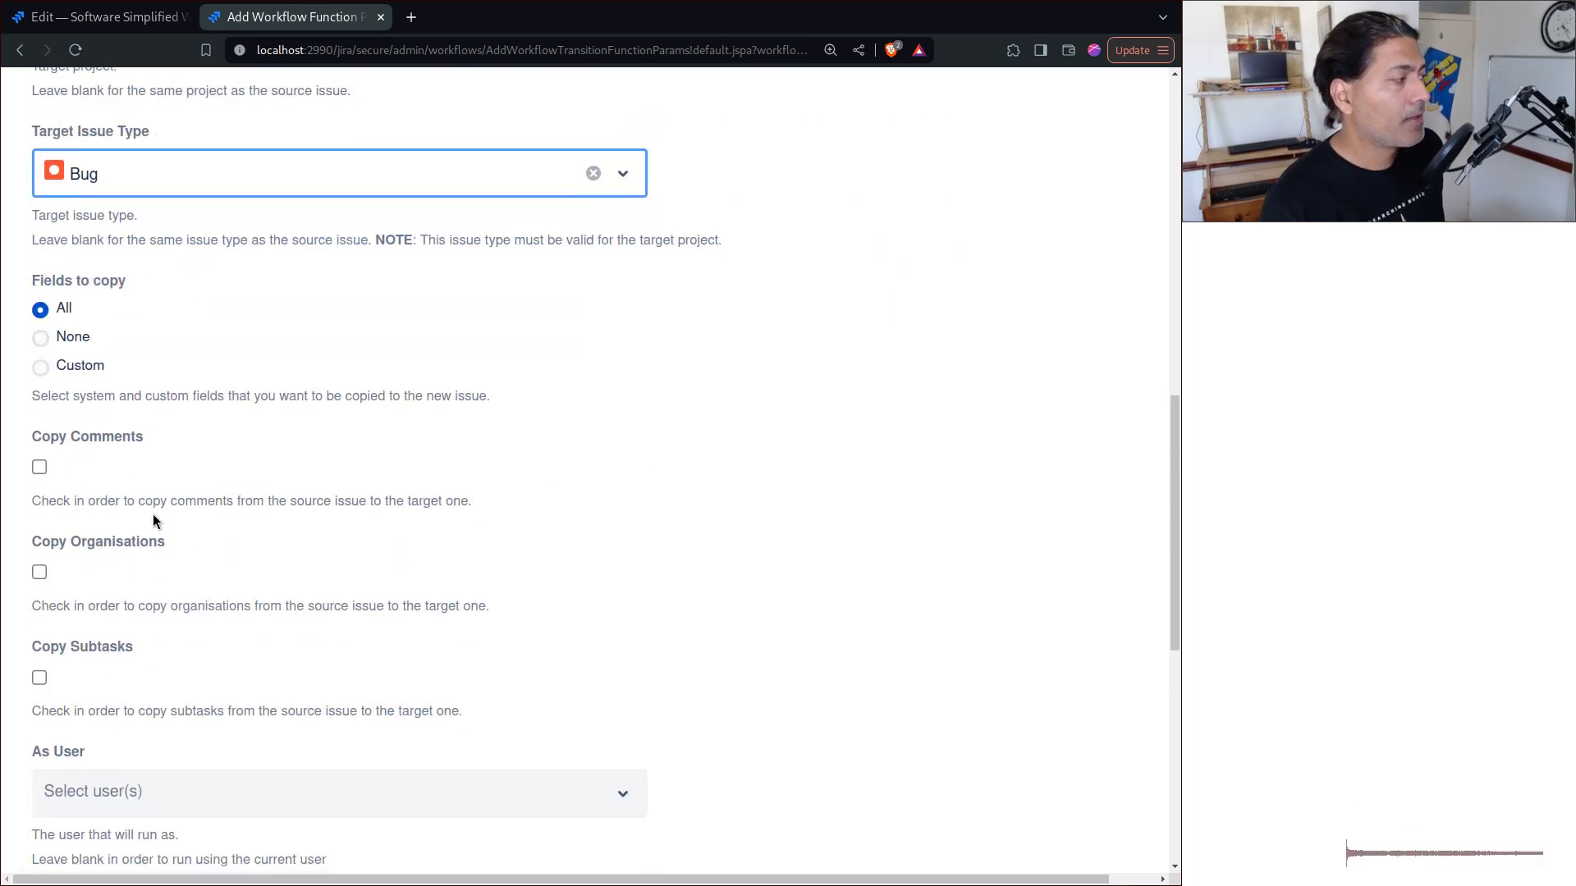
click(39, 469)
click(39, 679)
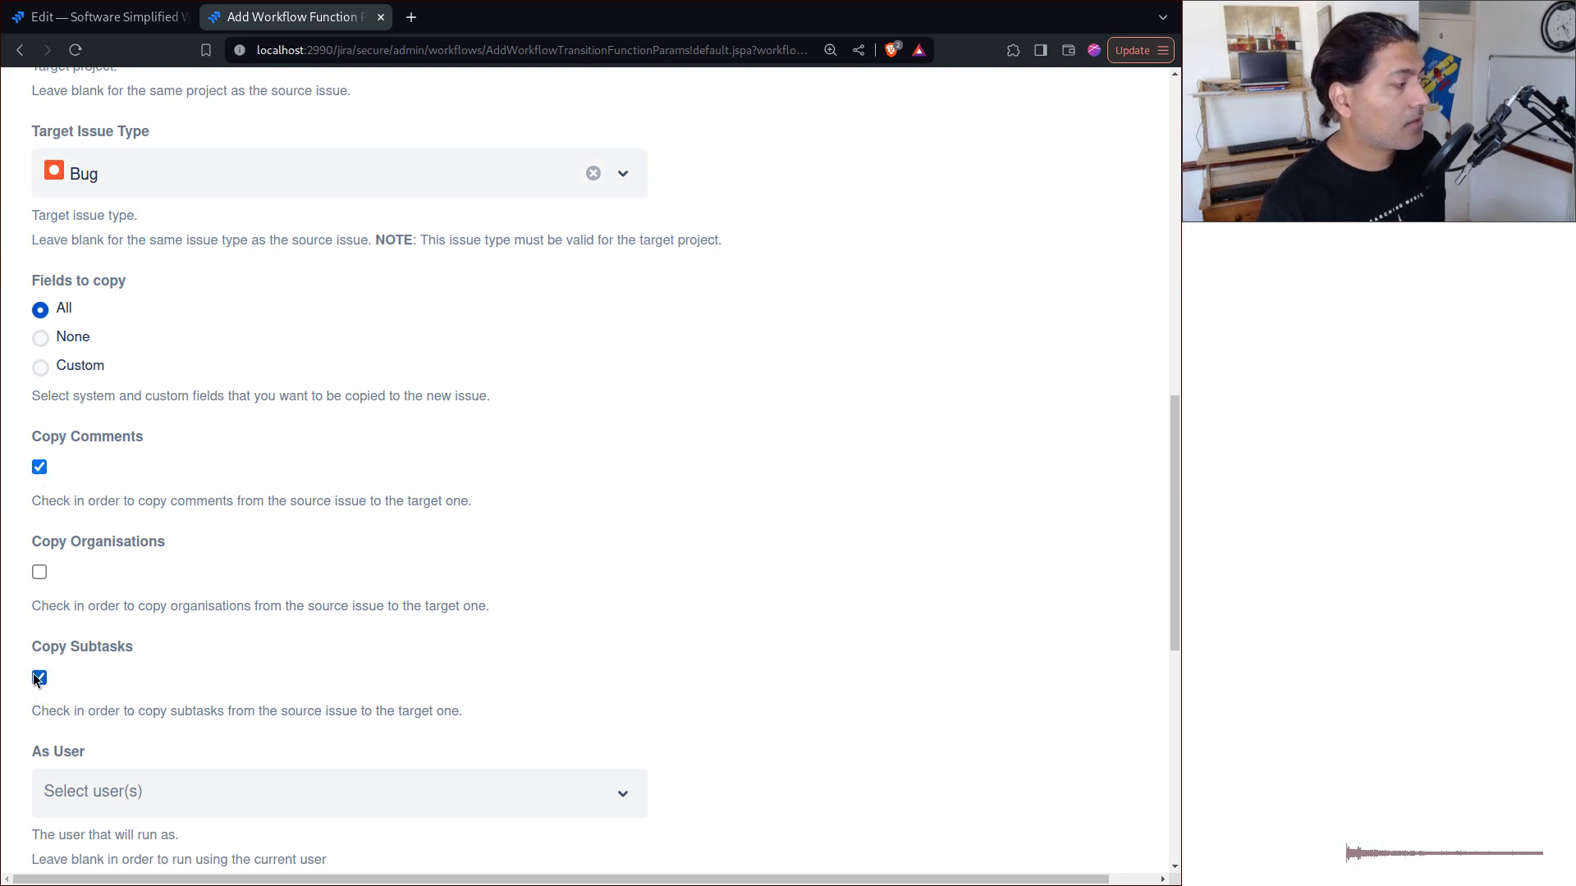
Step: Set Issue Link Type to 'is cloned by', briefly viewing the example scripts
scroll(517, 509, down, 3)
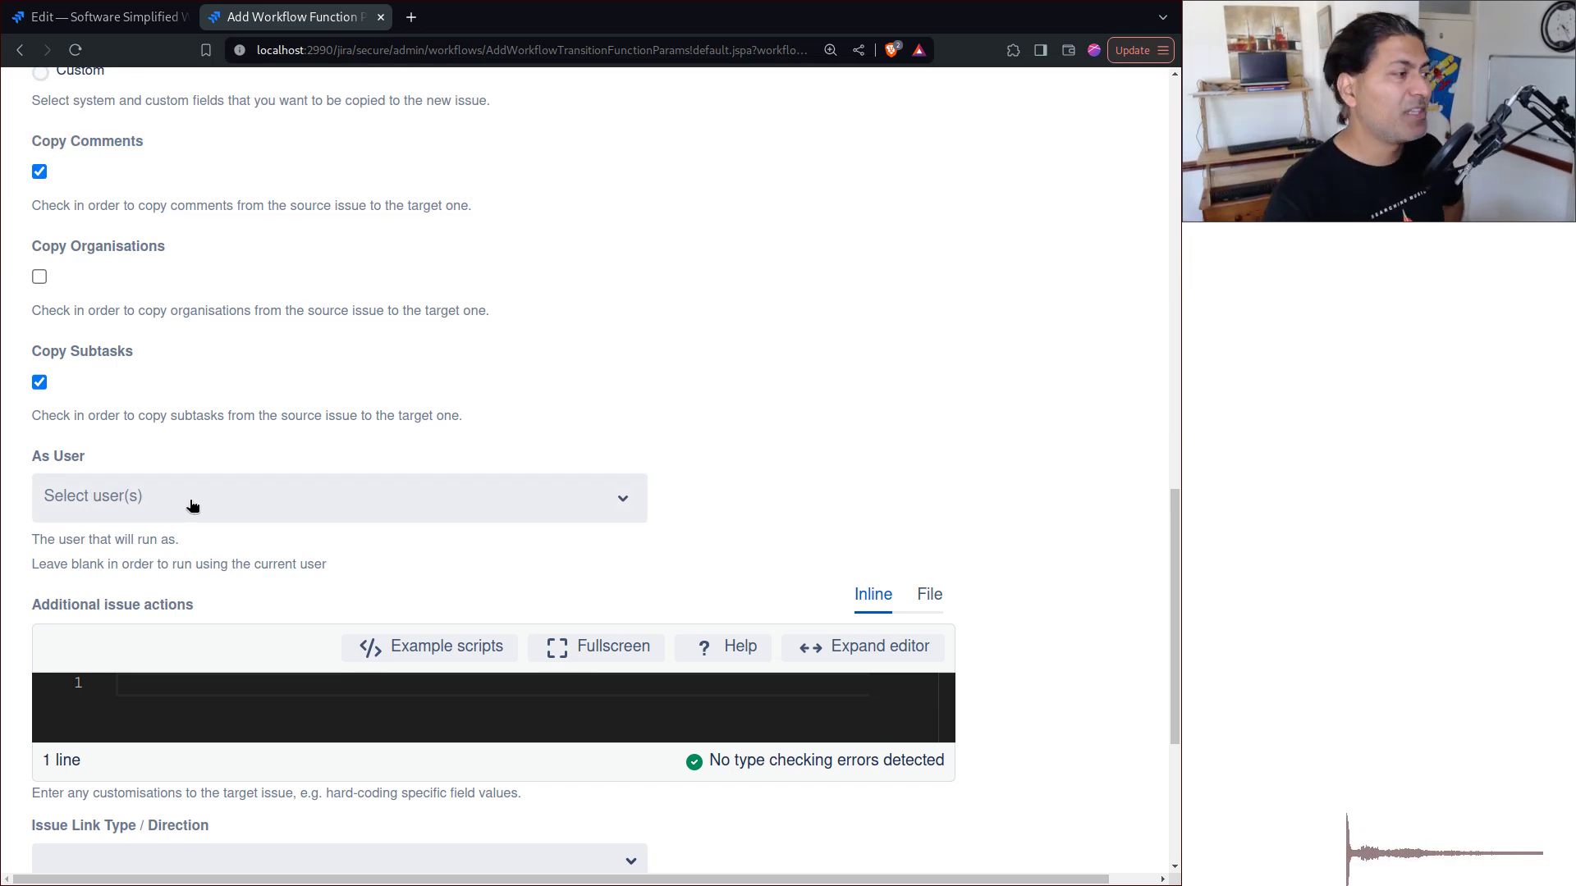
scroll(192, 505, down, 3)
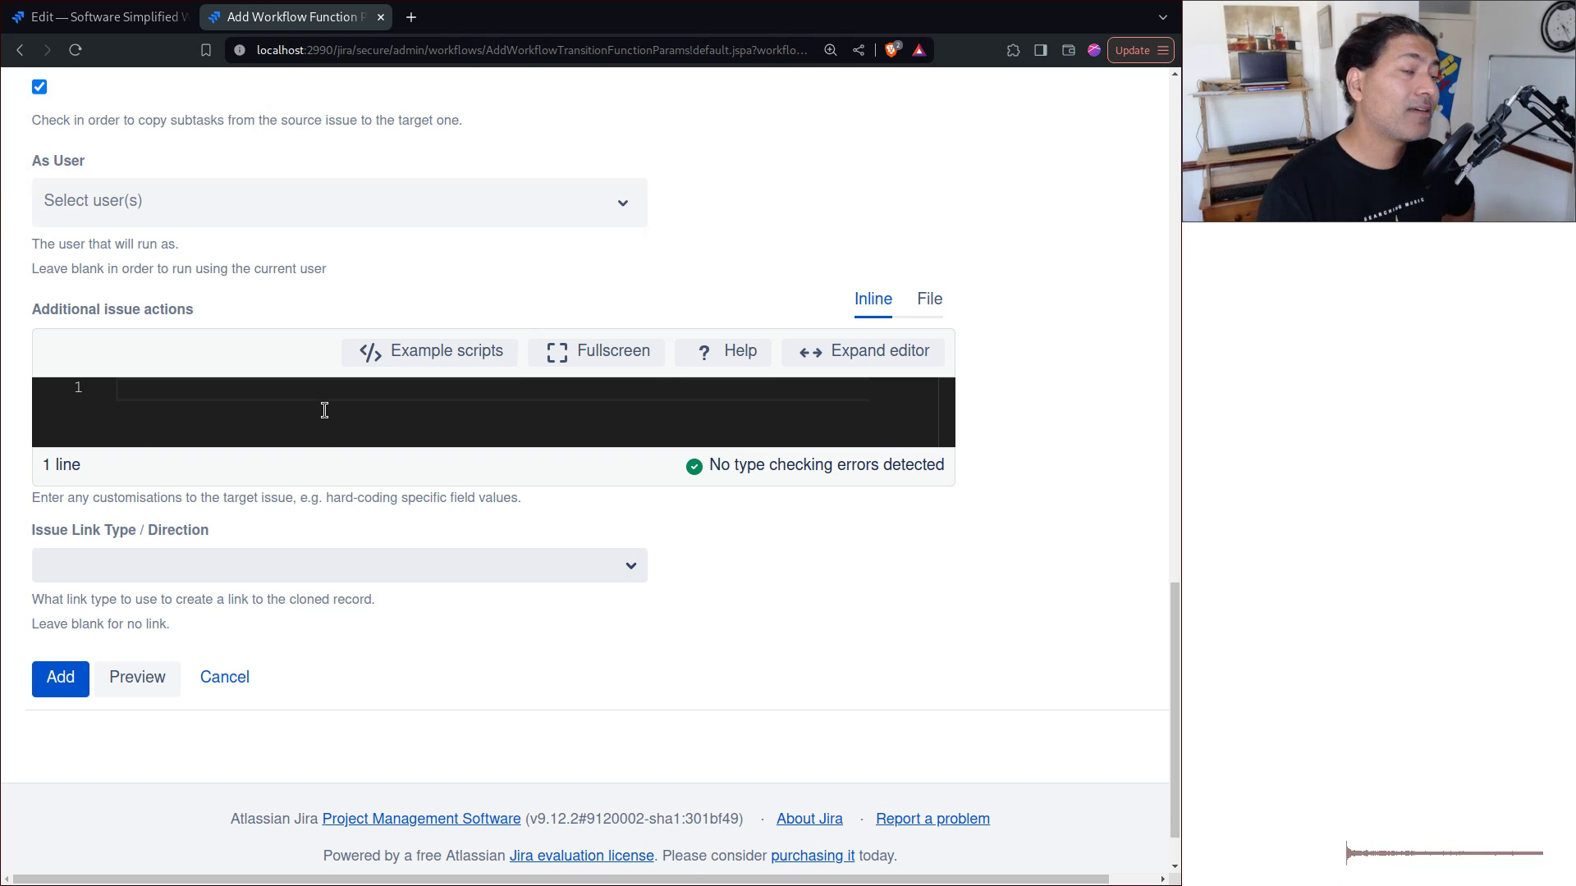
click(606, 567)
click(148, 663)
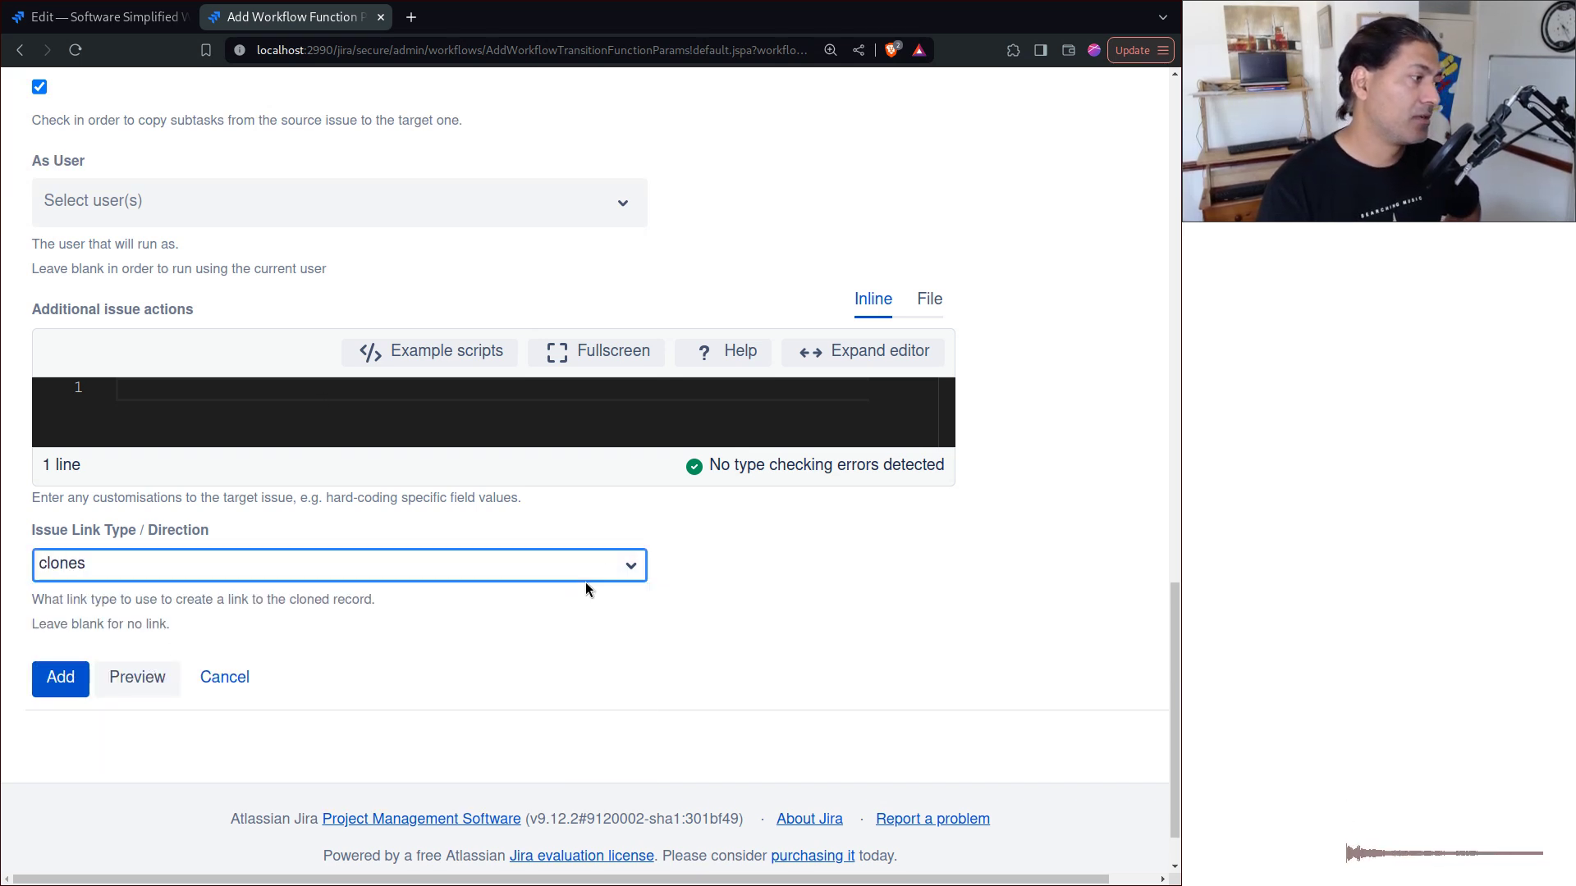
click(585, 584)
click(123, 674)
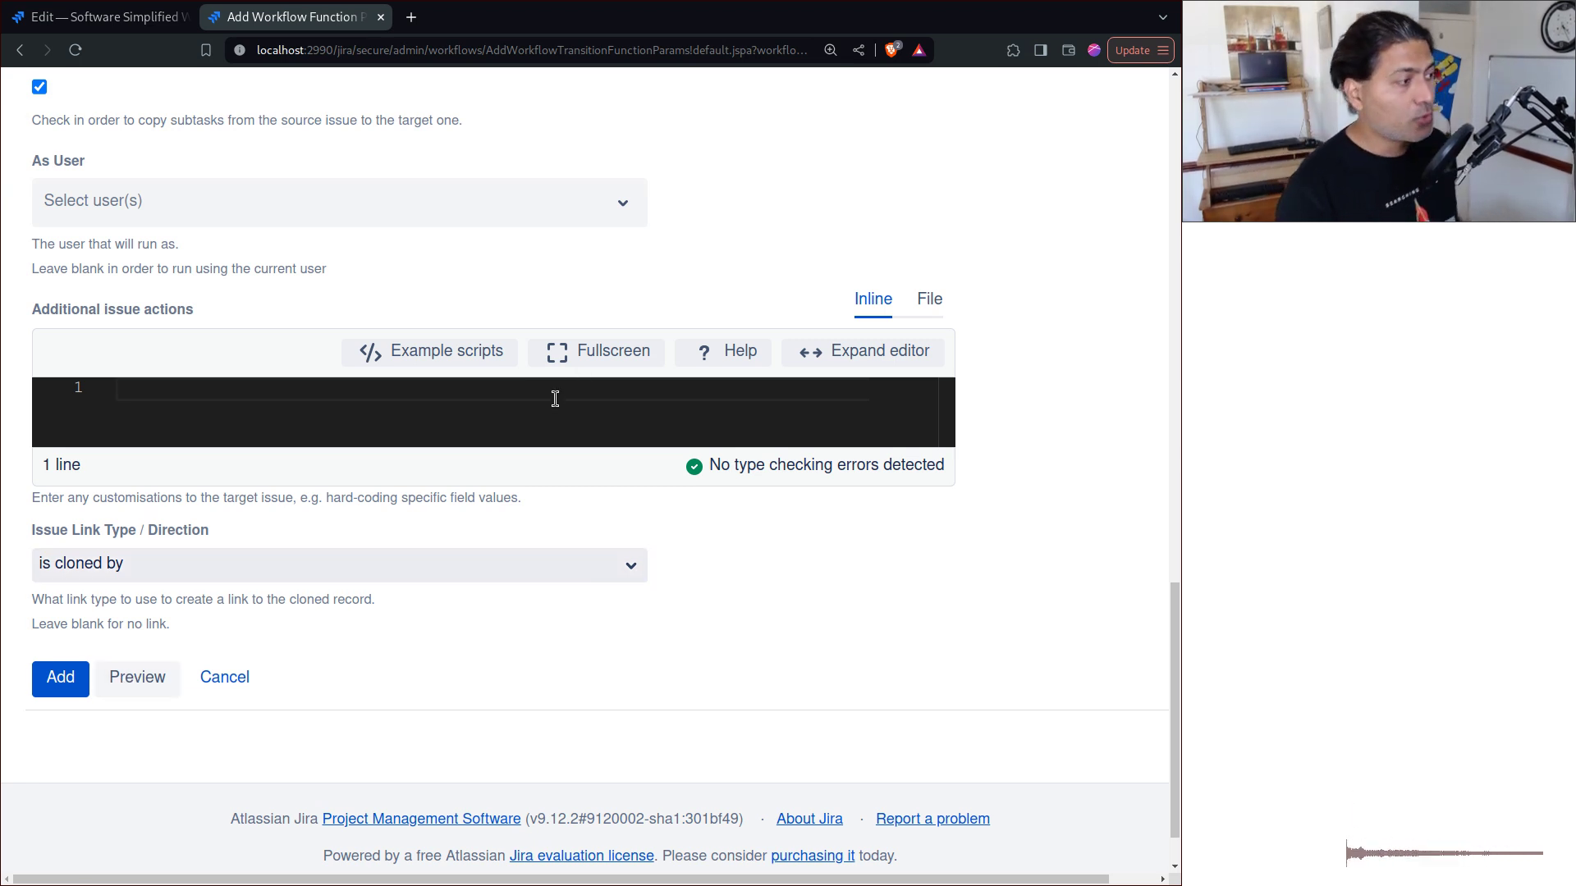
click(457, 355)
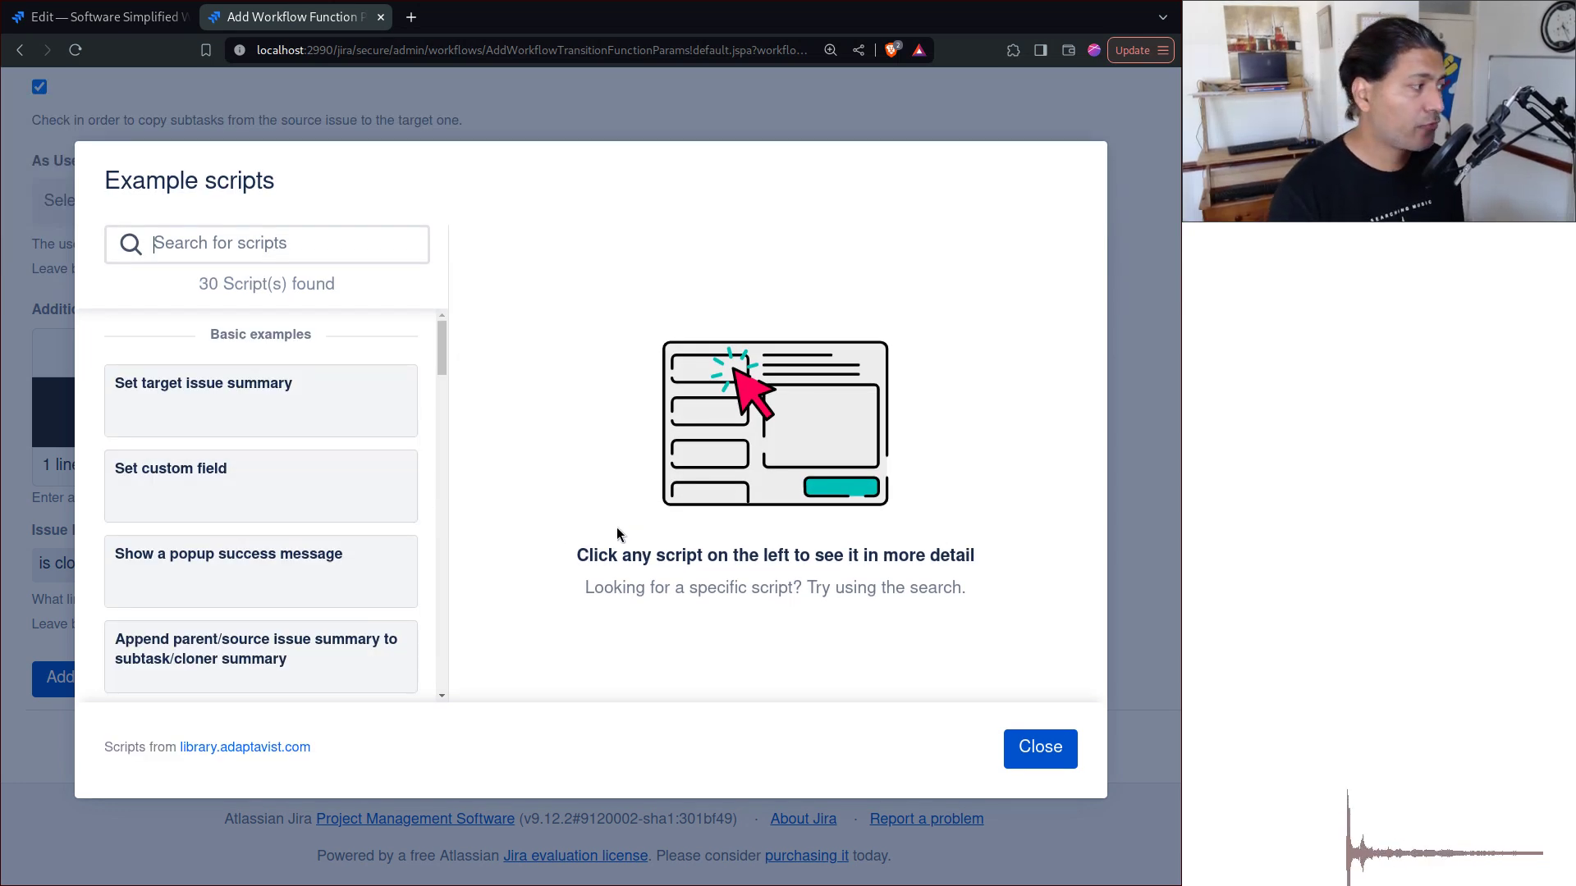
key(Escape)
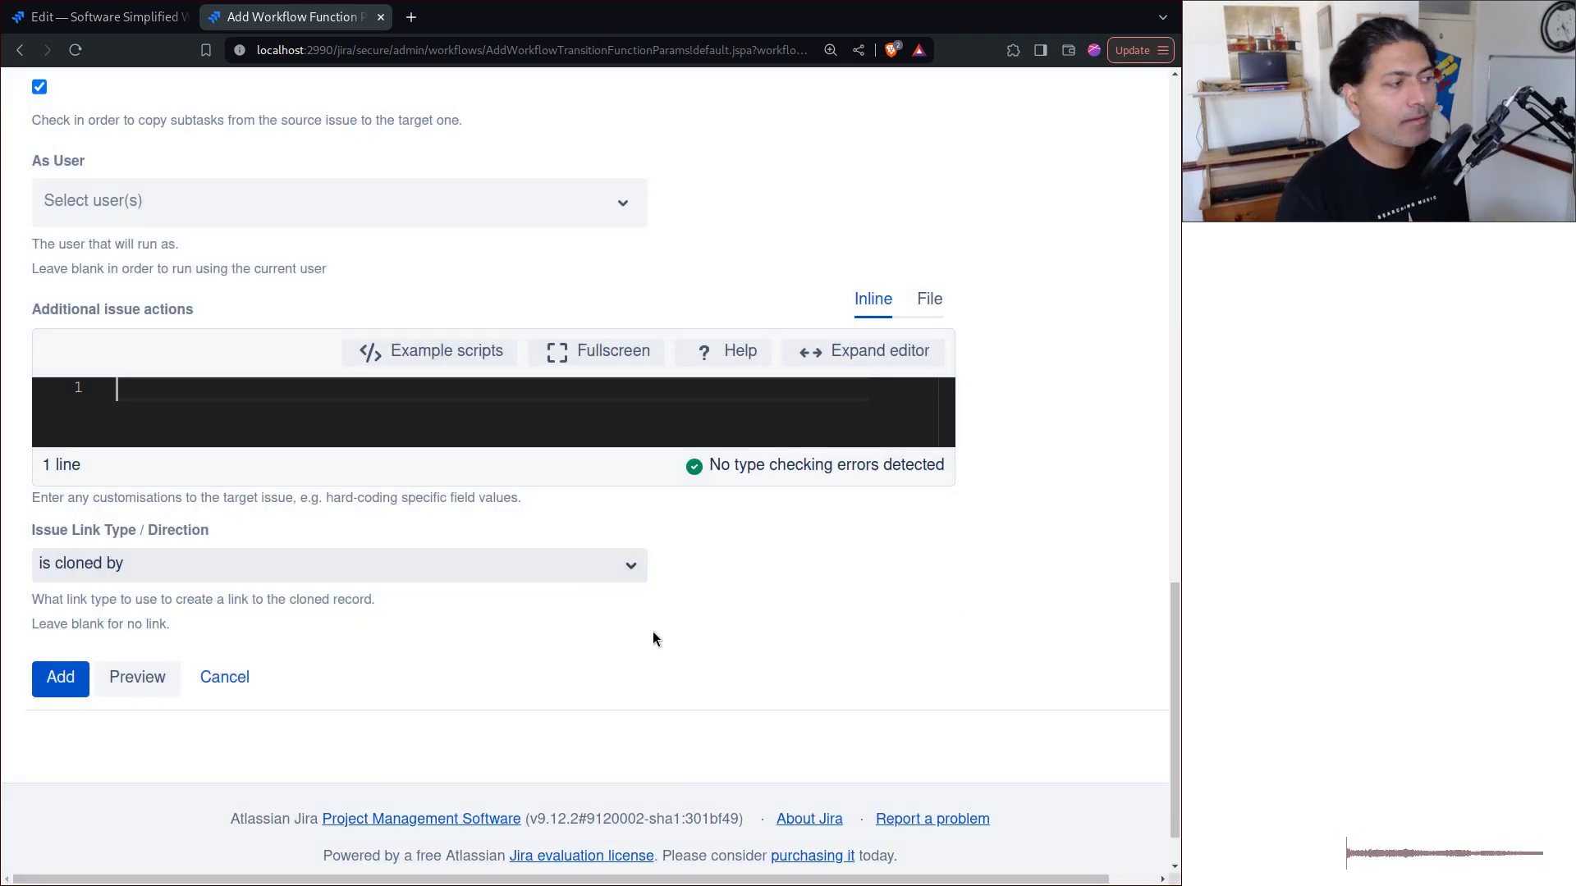
Step: Save the clone post function and publish the SSP workflow without a backup copy, then start a new issue
click(63, 683)
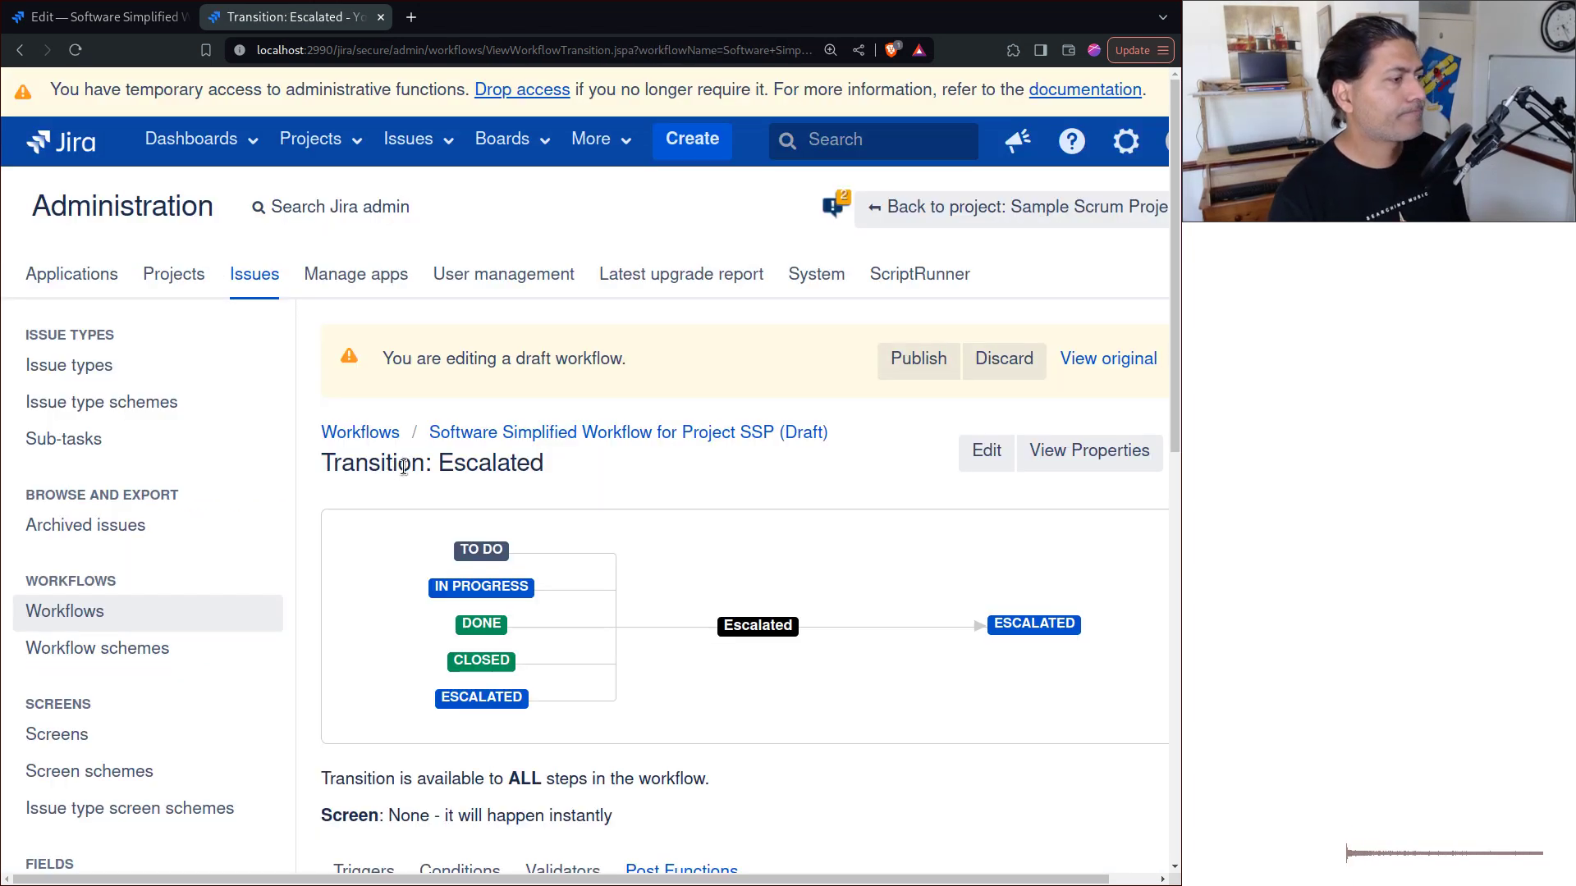
click(908, 366)
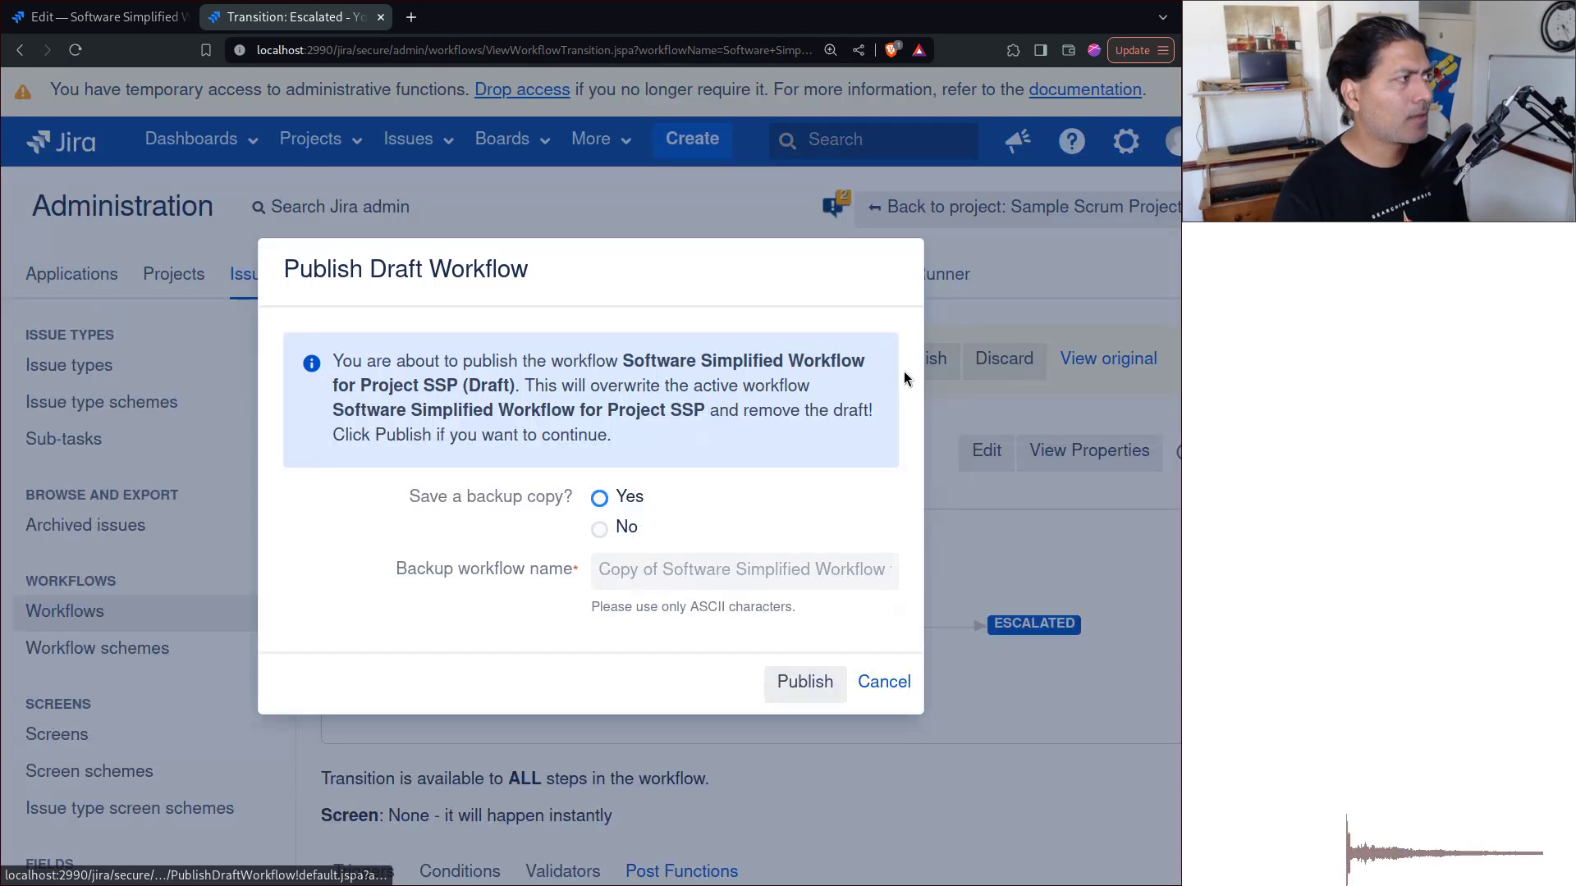
click(599, 529)
click(803, 681)
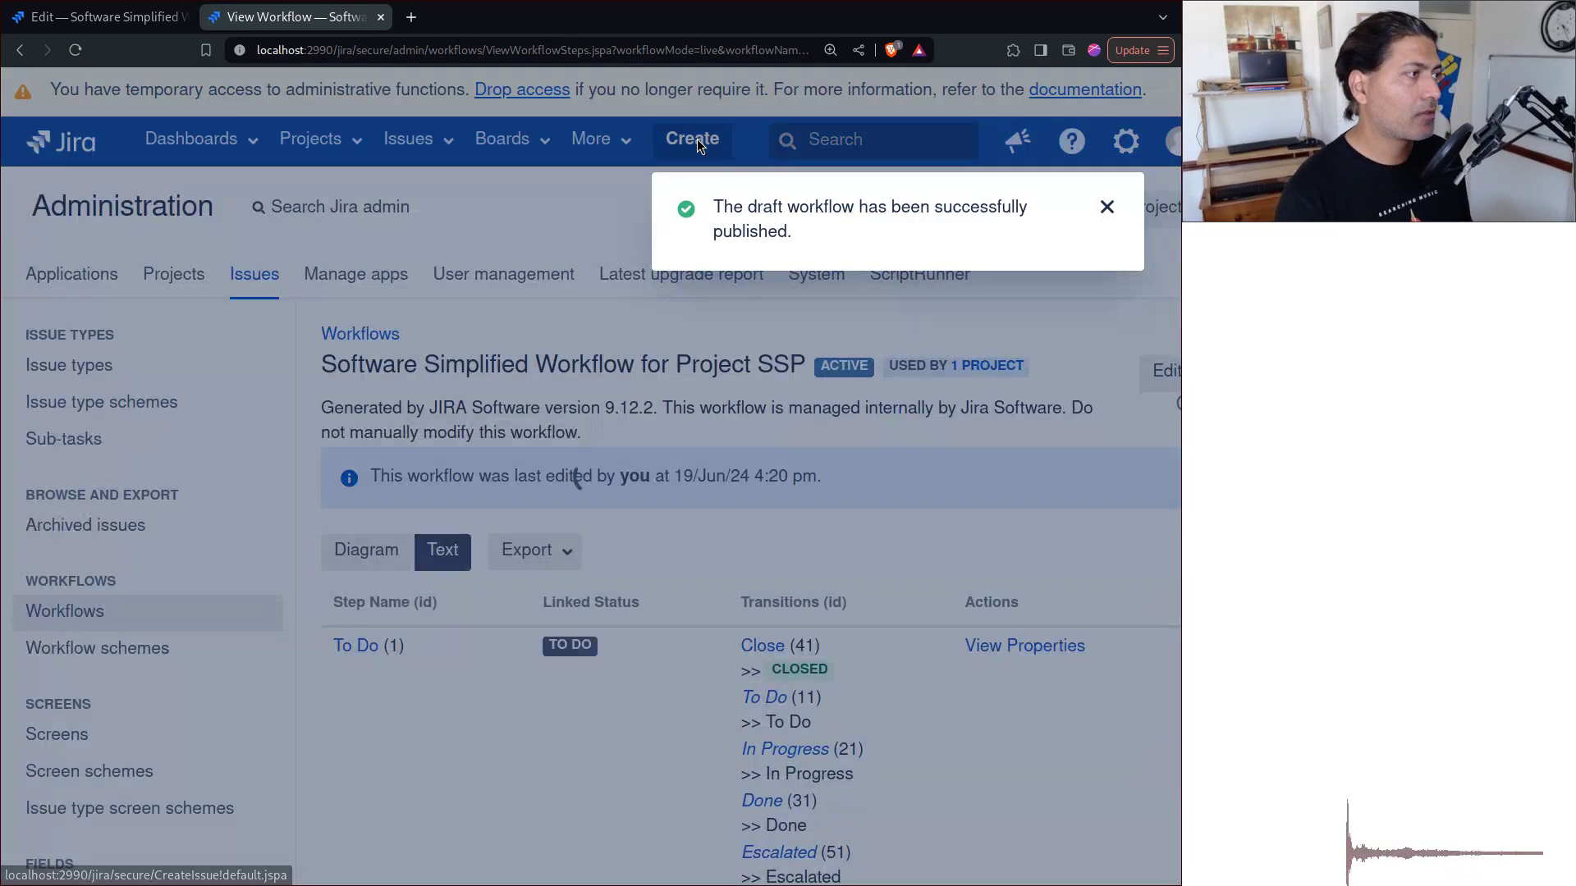
click(694, 139)
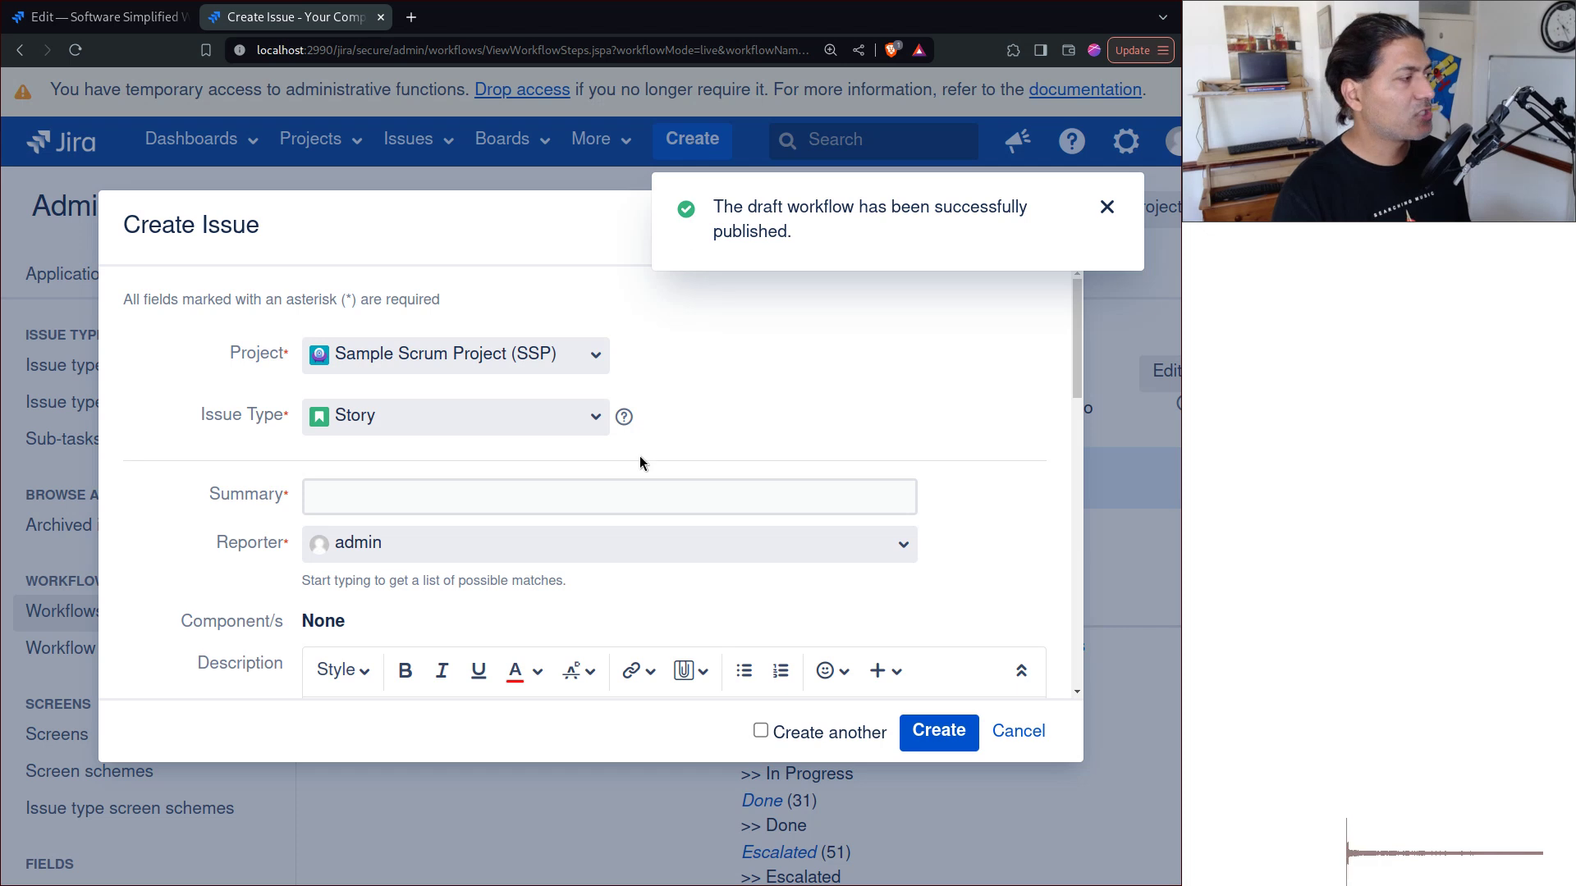
Step: Create story 'Urgent issue' with Single Select List Field set to No, then open SSP-32
click(595, 492)
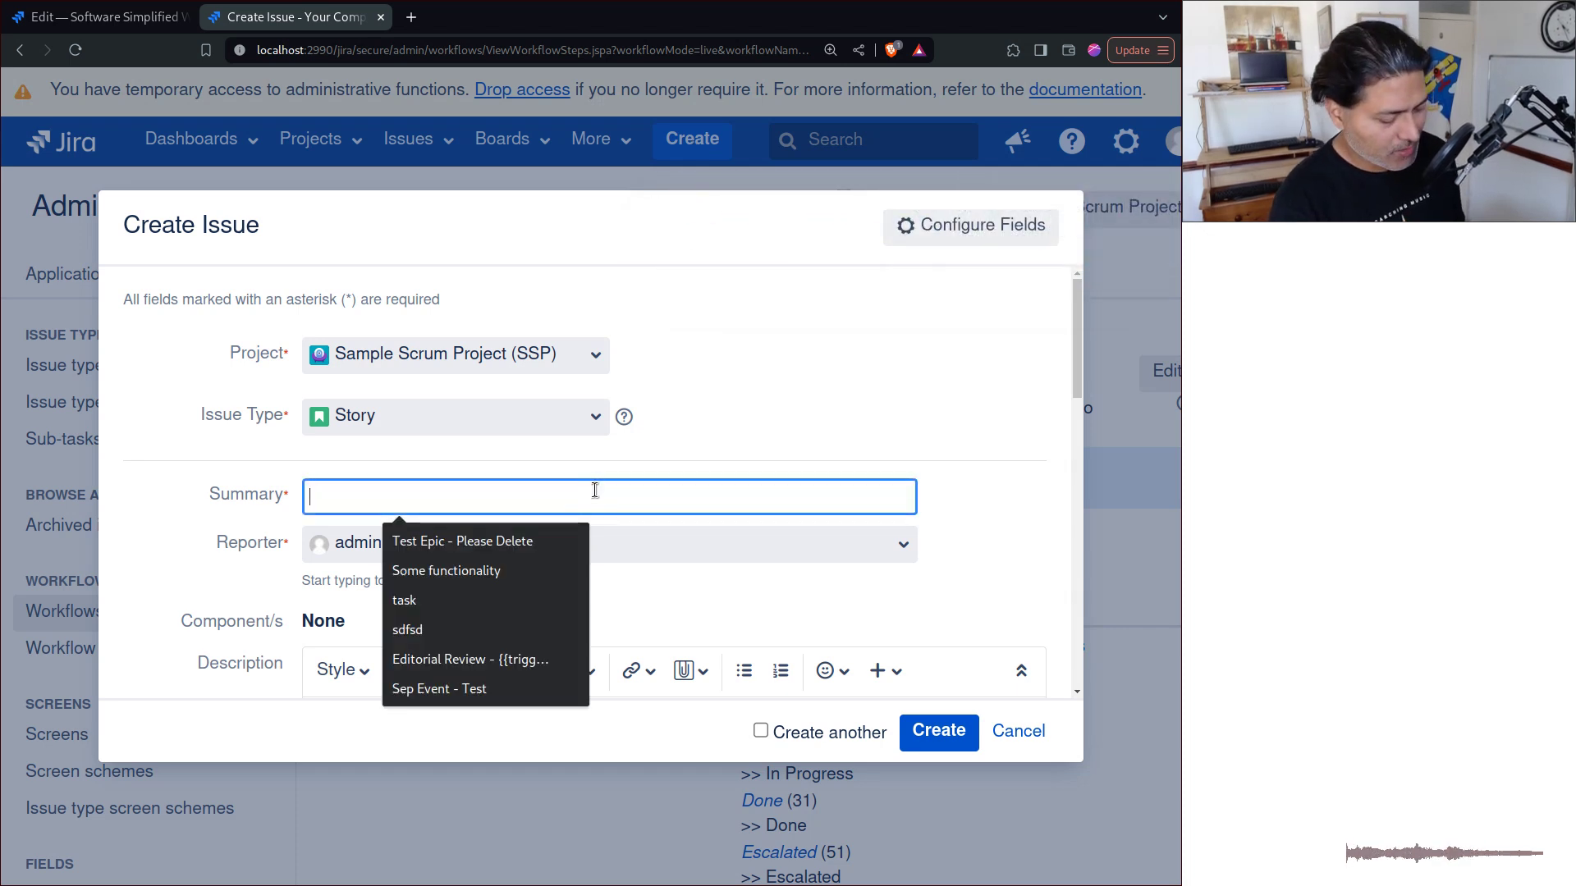
text(Urgent issue)
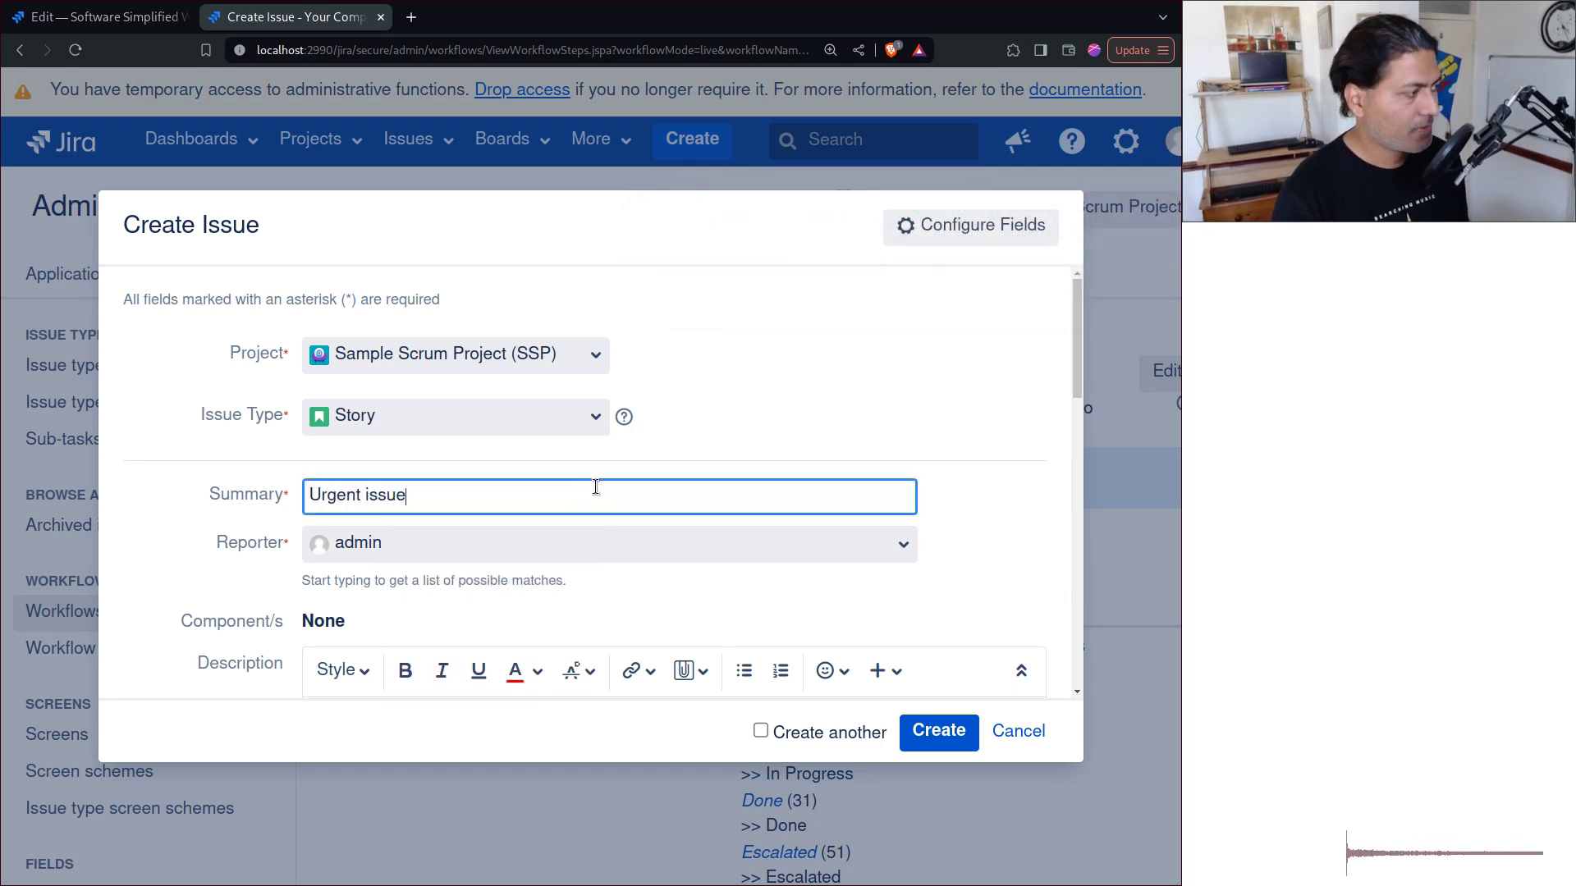
scroll(605, 504, down, 3)
click(939, 731)
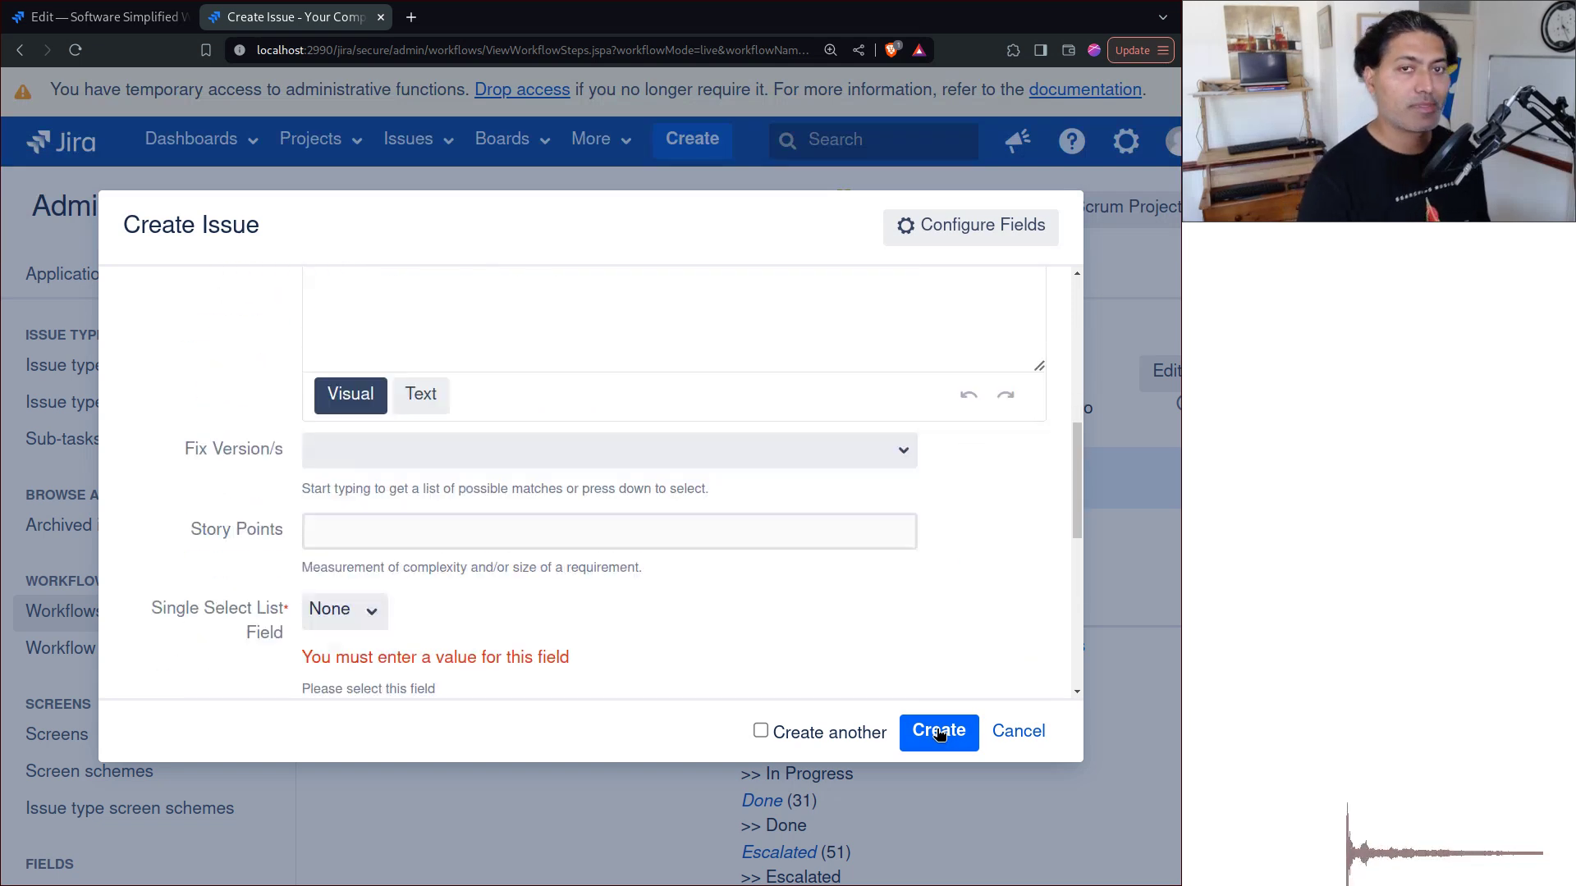
click(349, 487)
click(355, 554)
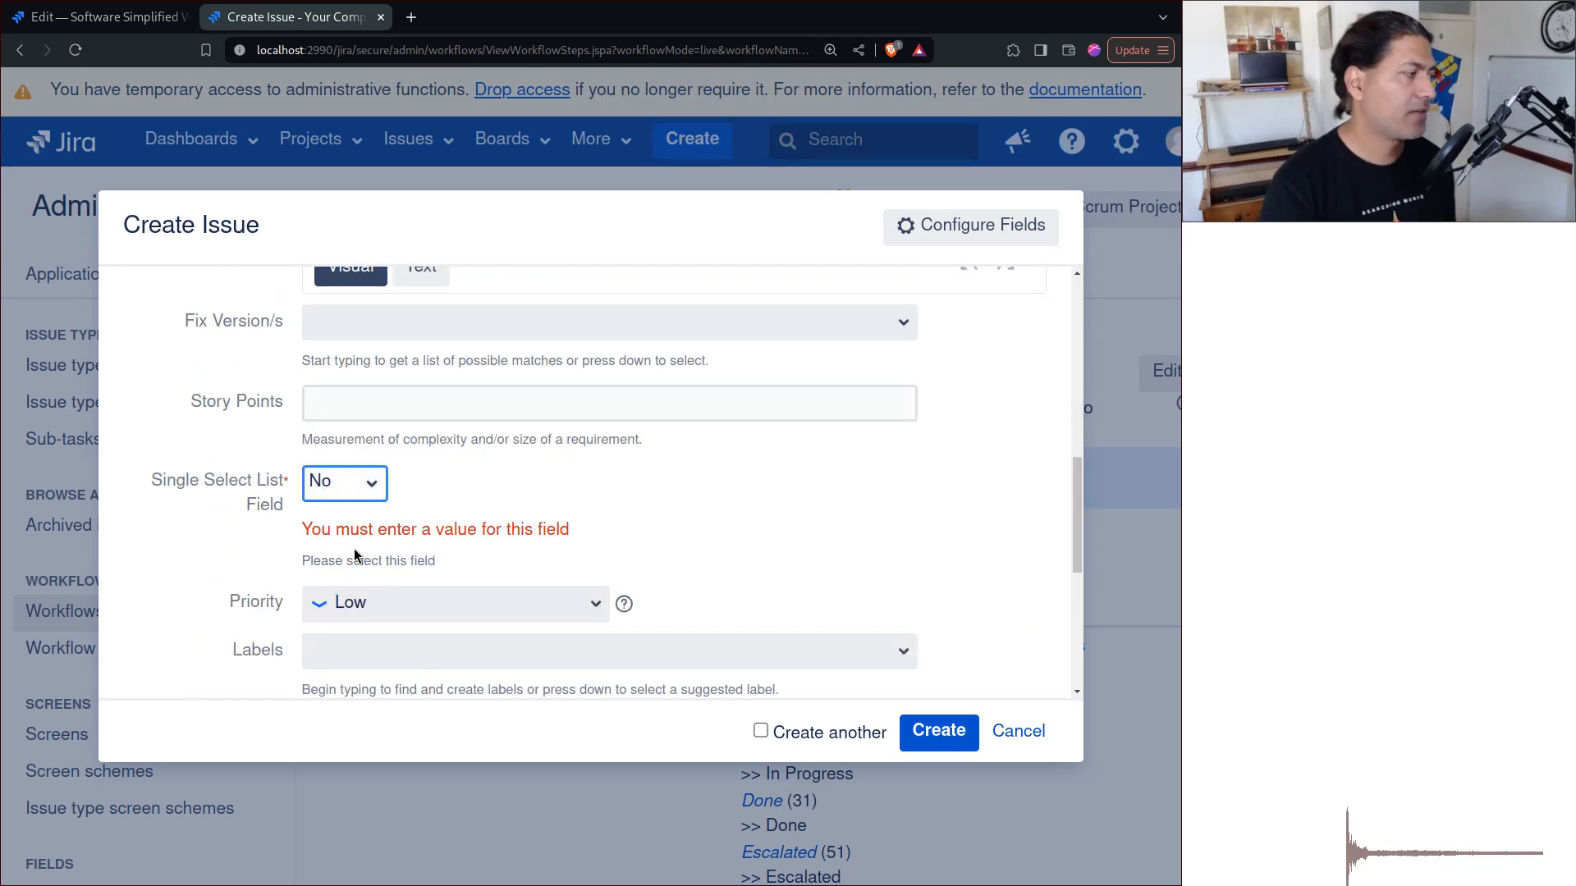
scroll(771, 552, down, 3)
click(938, 731)
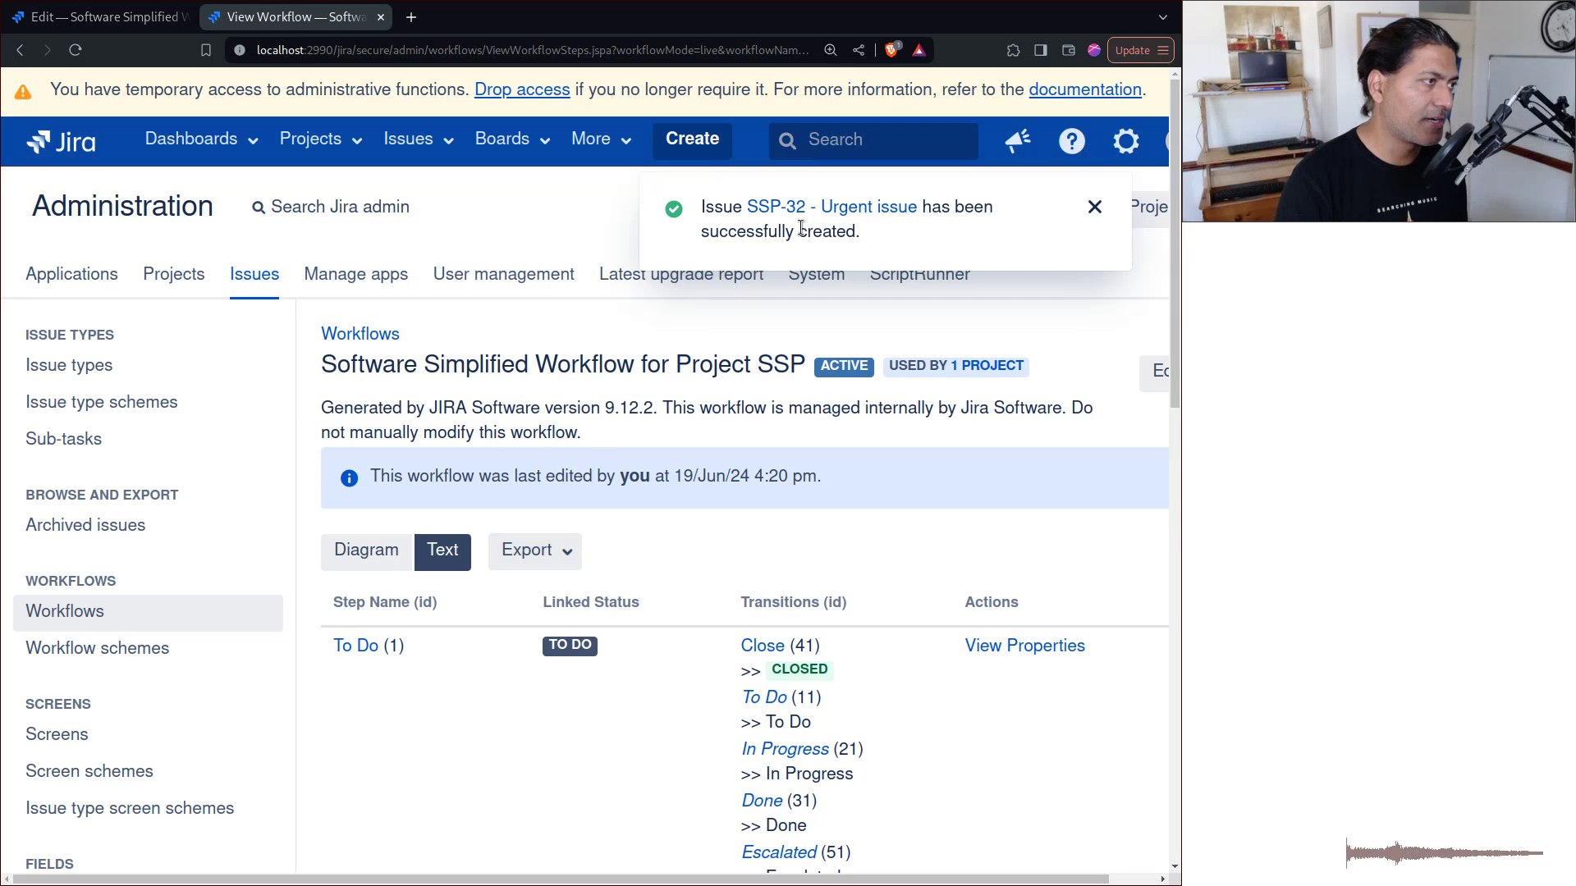
click(809, 216)
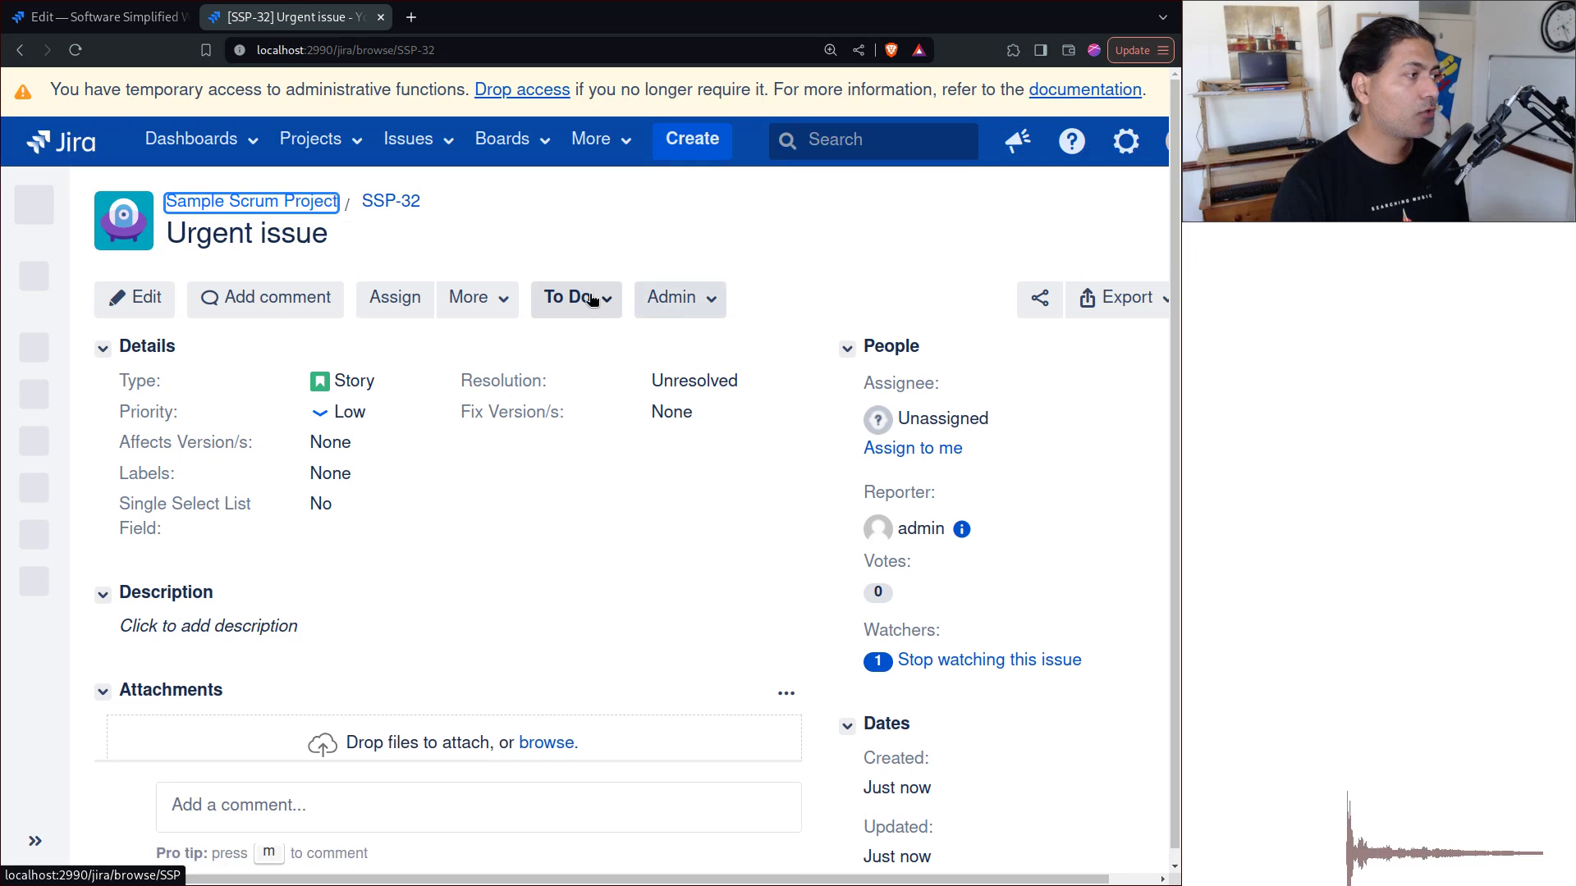
Step: Transition SSP-32 to Escalated and check the Bug clone DEV-1 in a separate tab
click(593, 300)
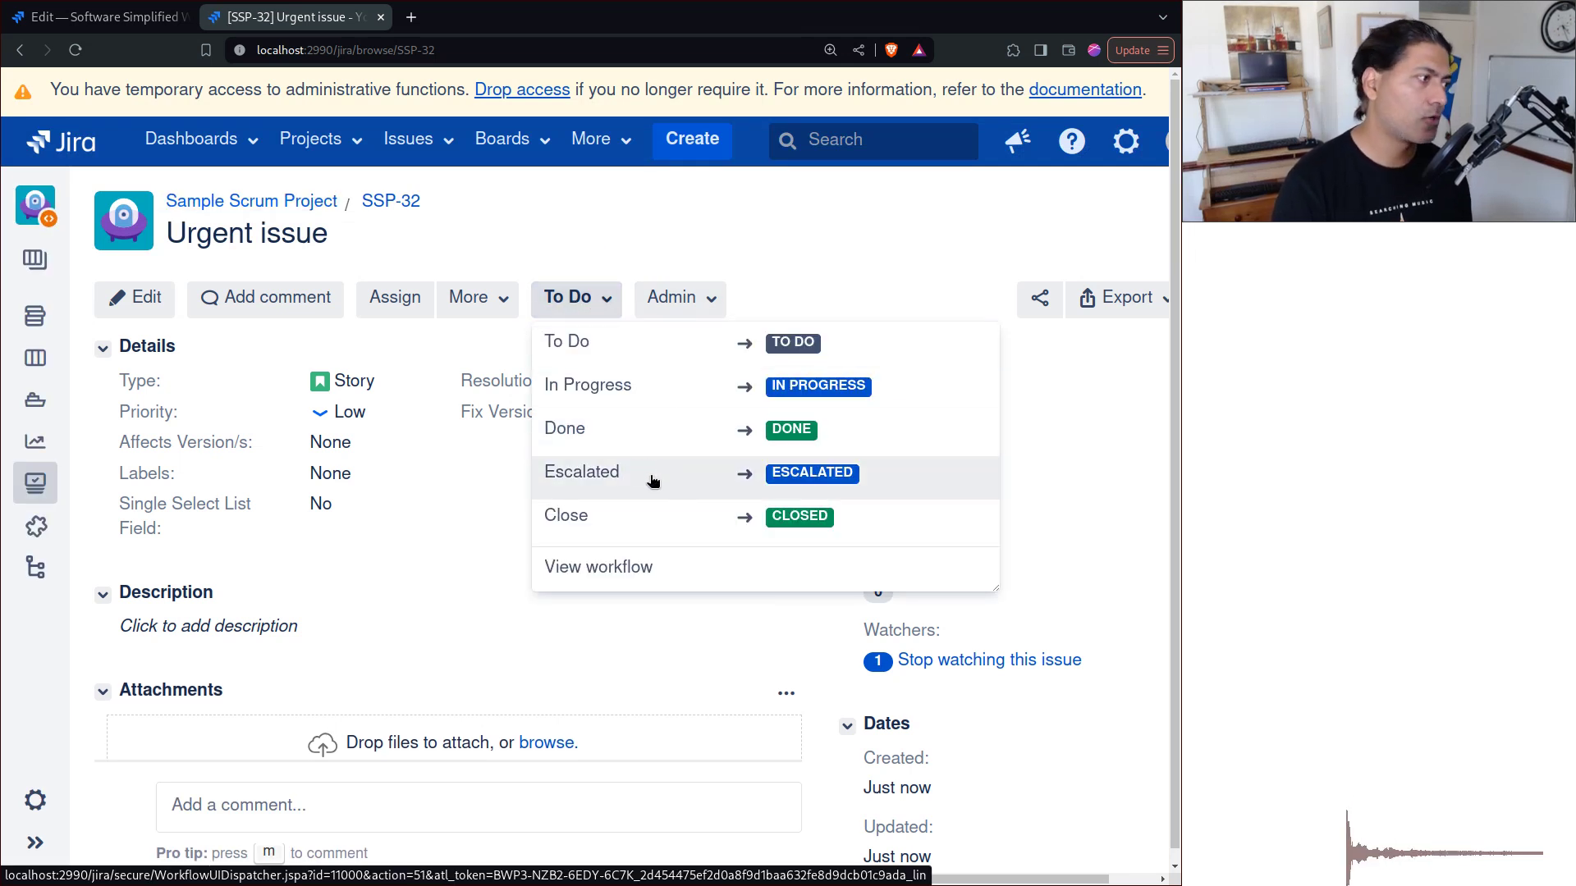
click(653, 480)
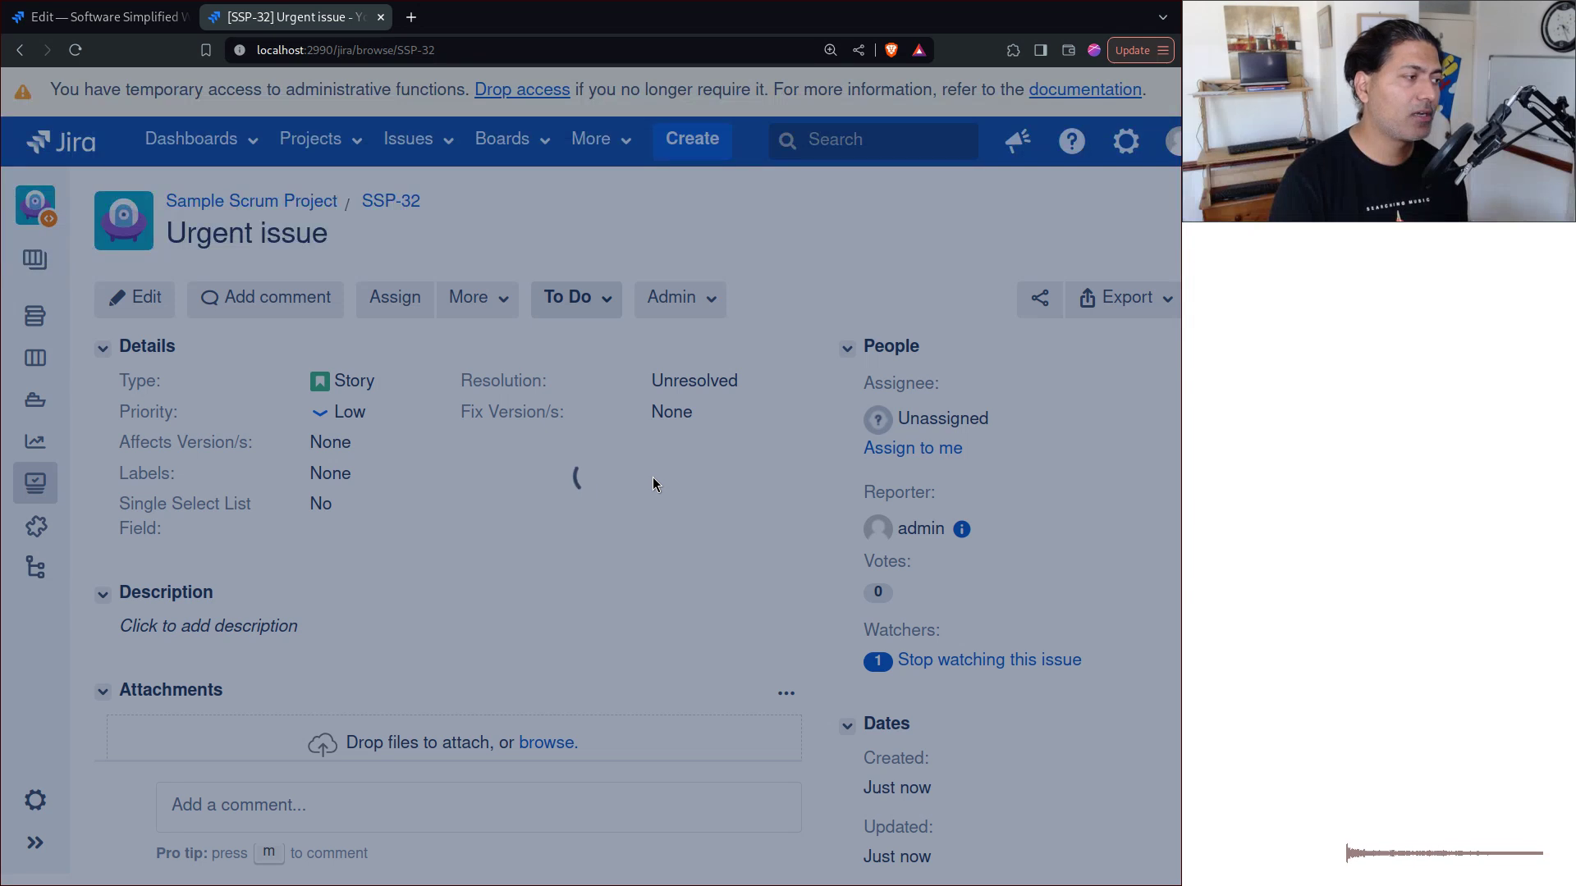
scroll(654, 483, down, 5)
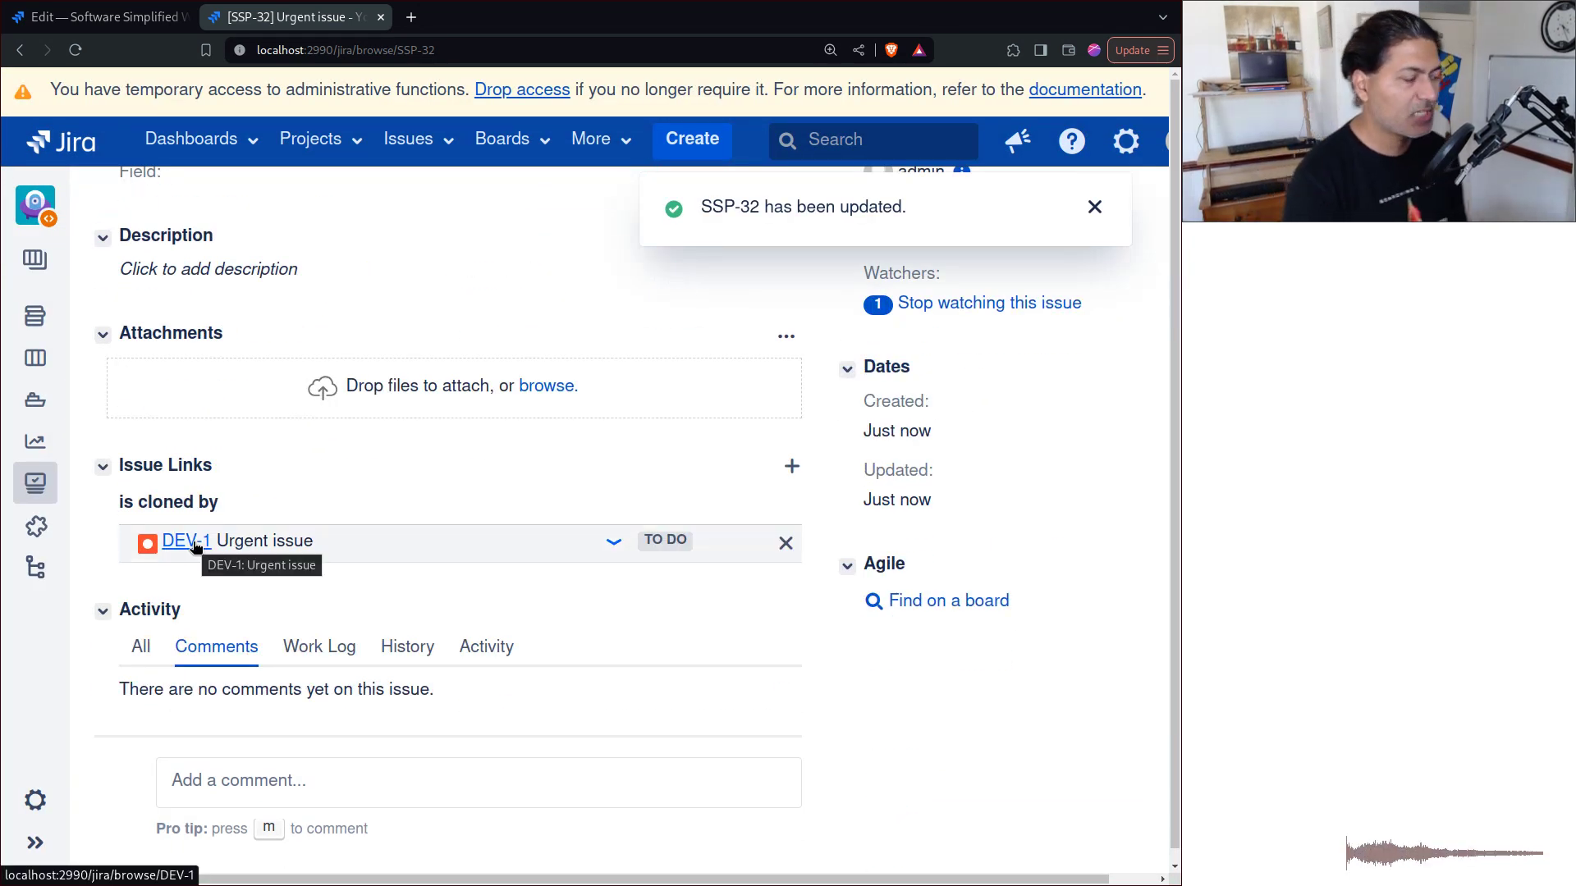
middle_click(189, 542)
click(535, 17)
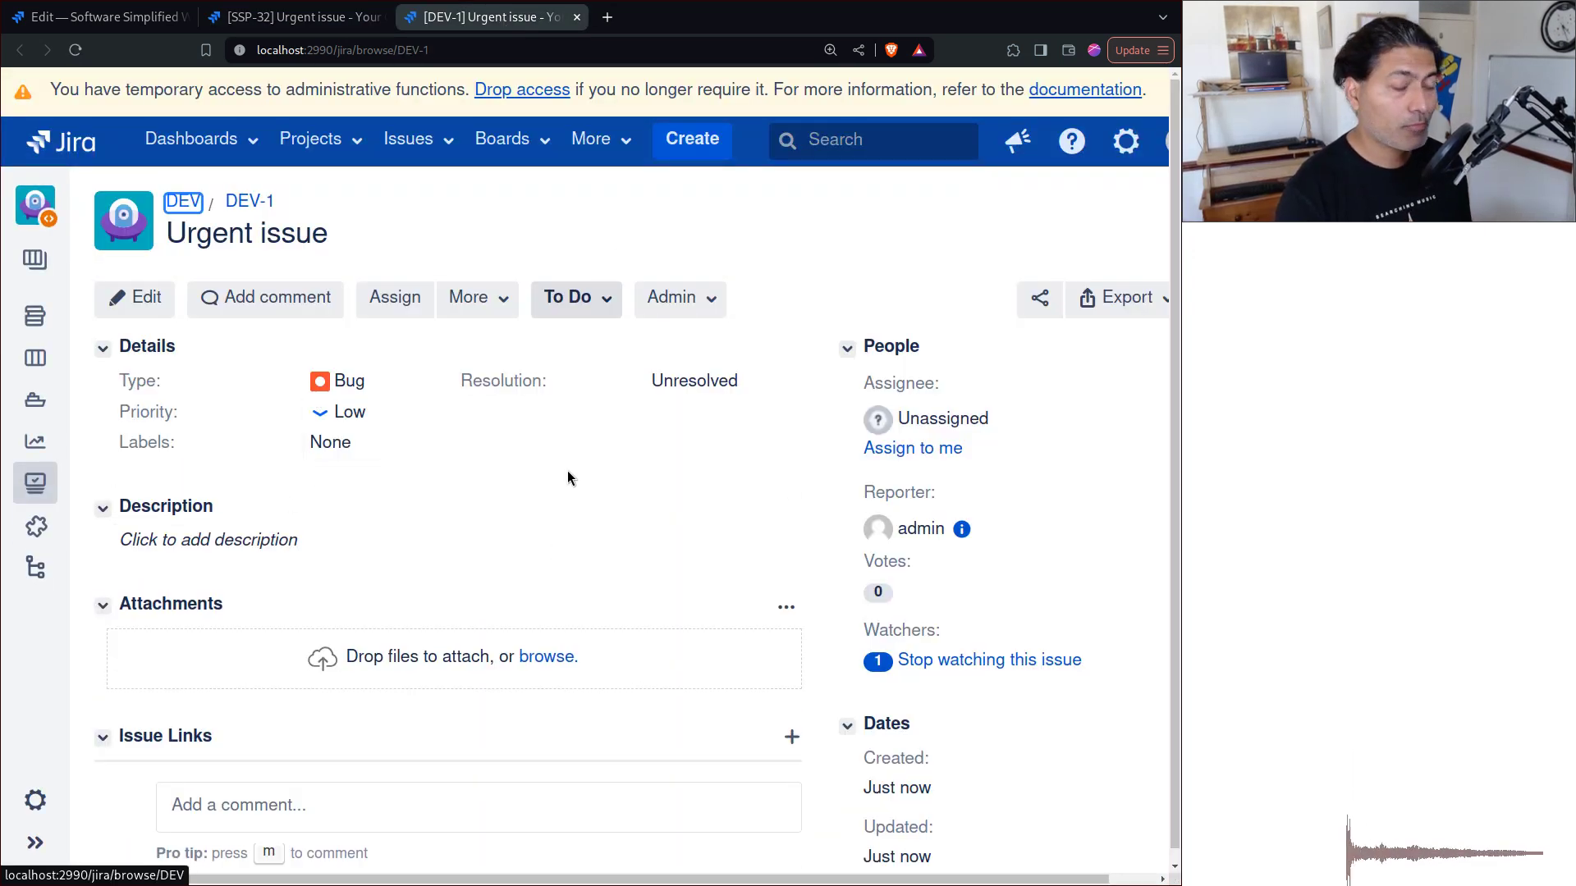
key(ctrl+w)
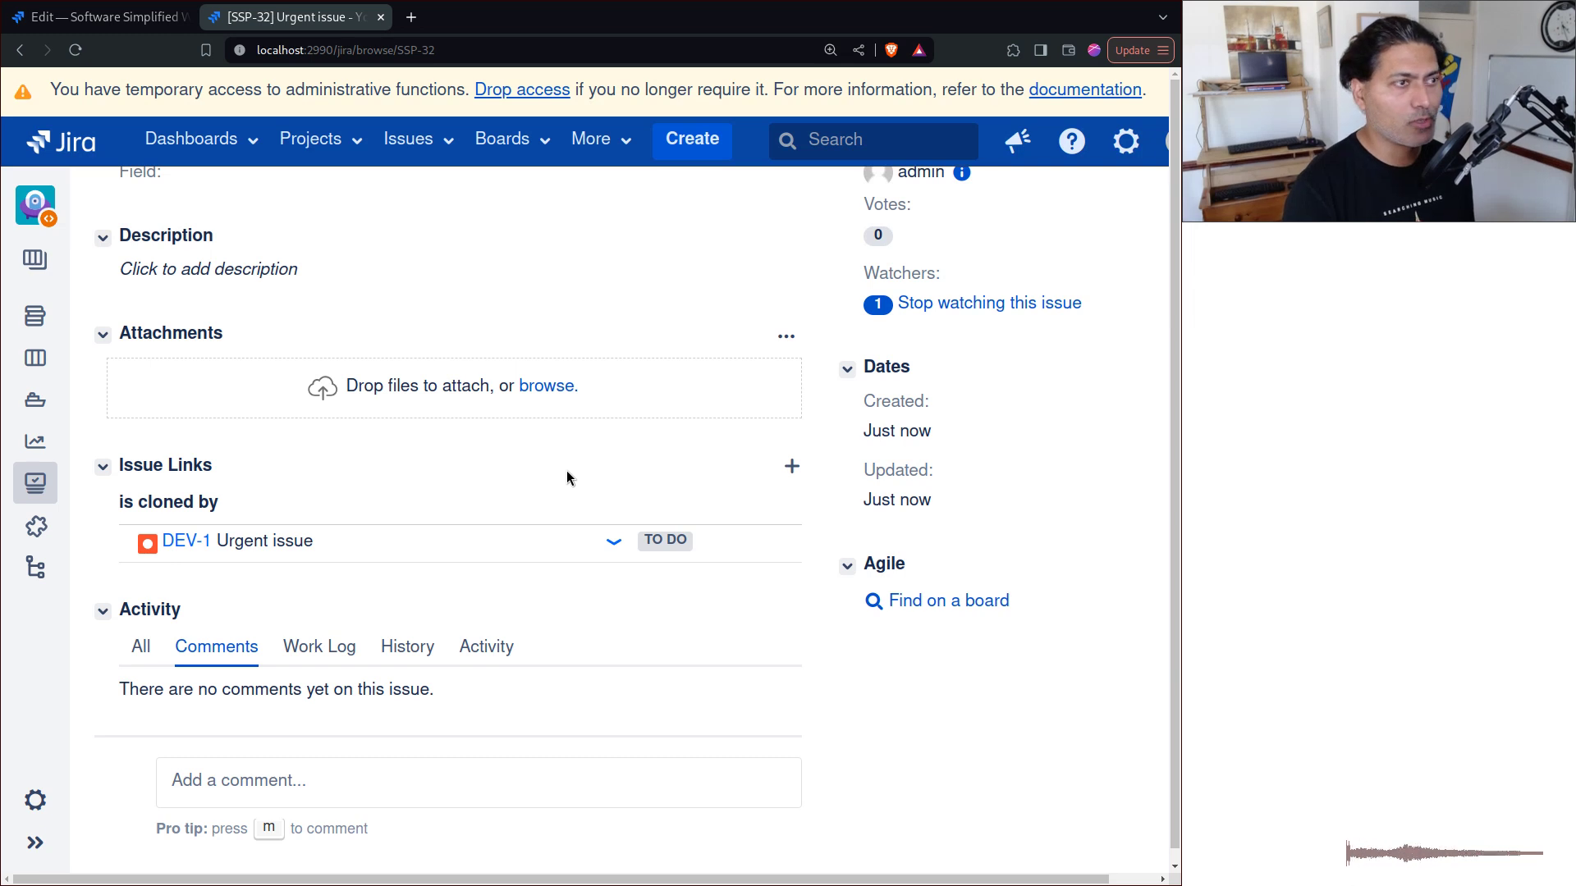
scroll(545, 501, up, 1)
scroll(545, 501, up, 4)
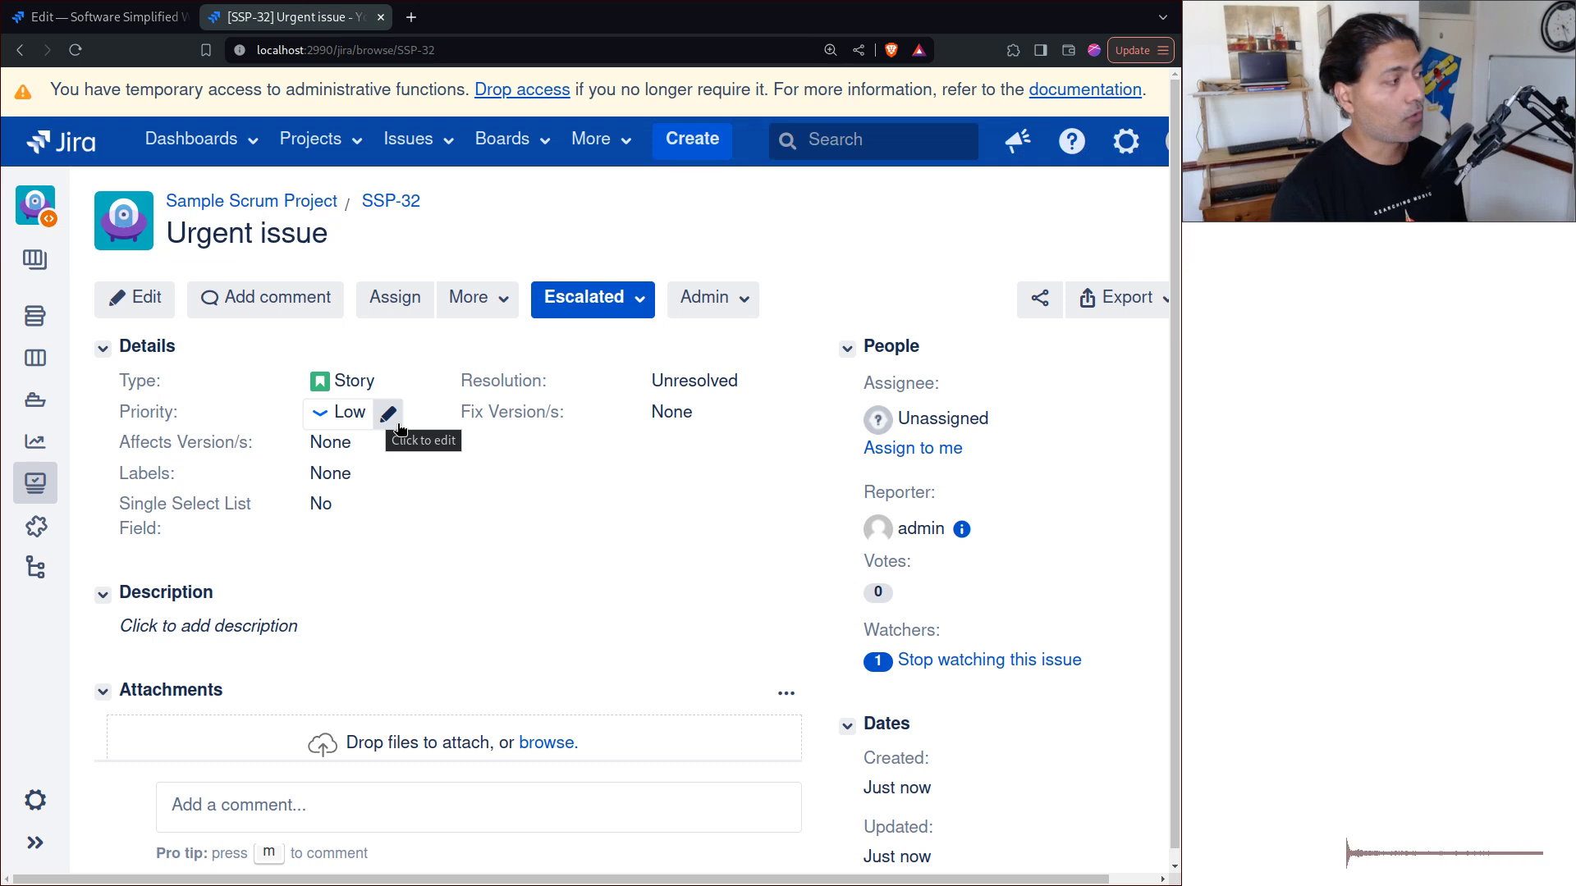
Step: Give SSP-32 the description 'sdfsdfsdf'
click(605, 313)
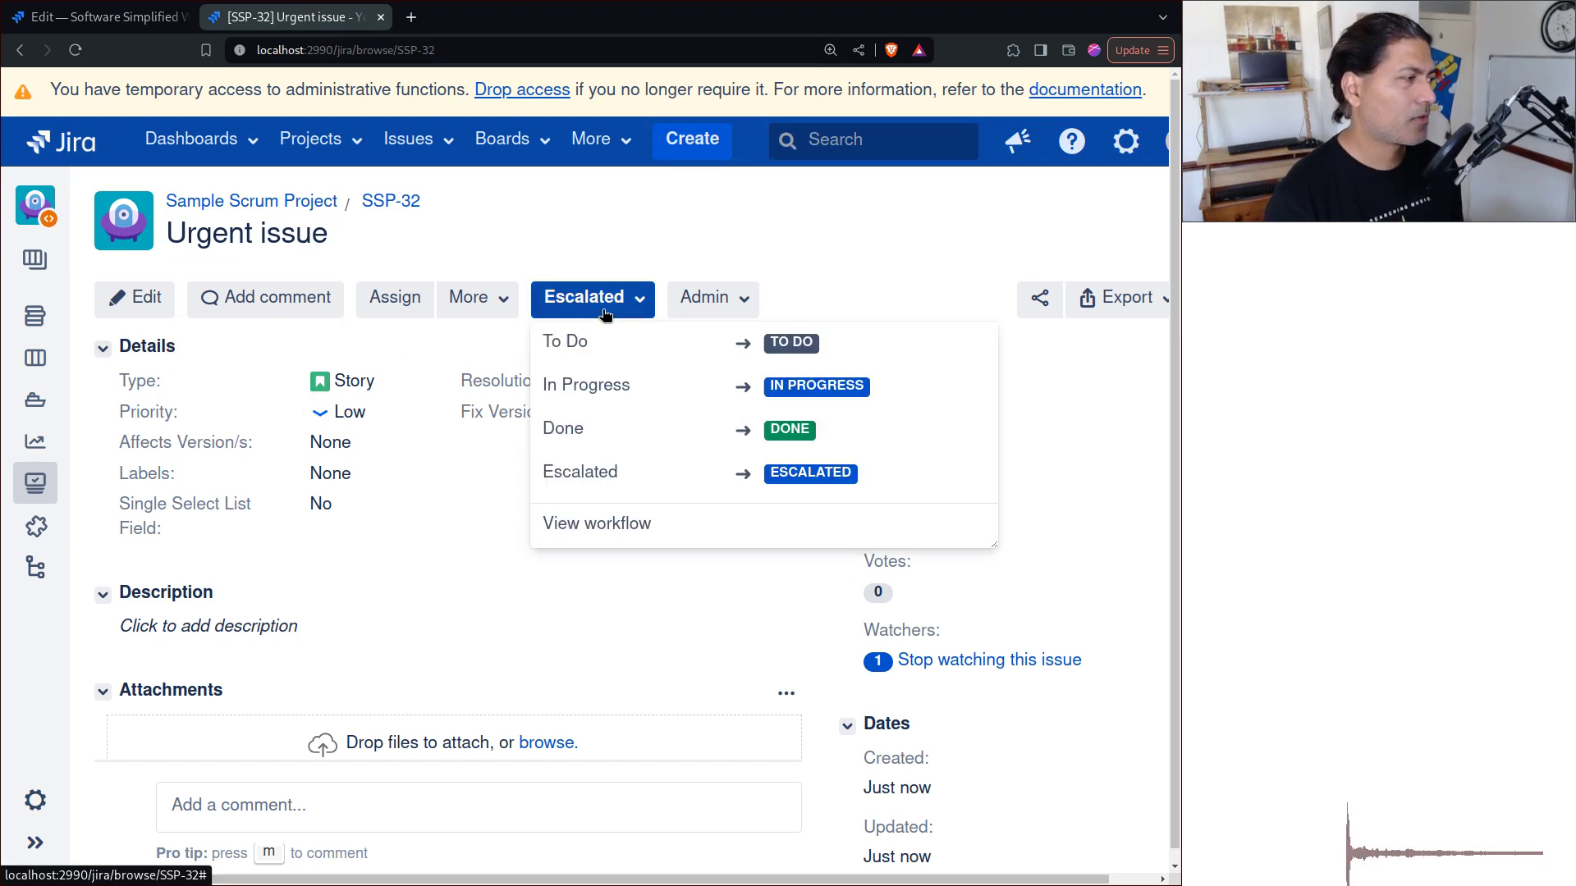
click(703, 275)
scroll(605, 282, down, 4)
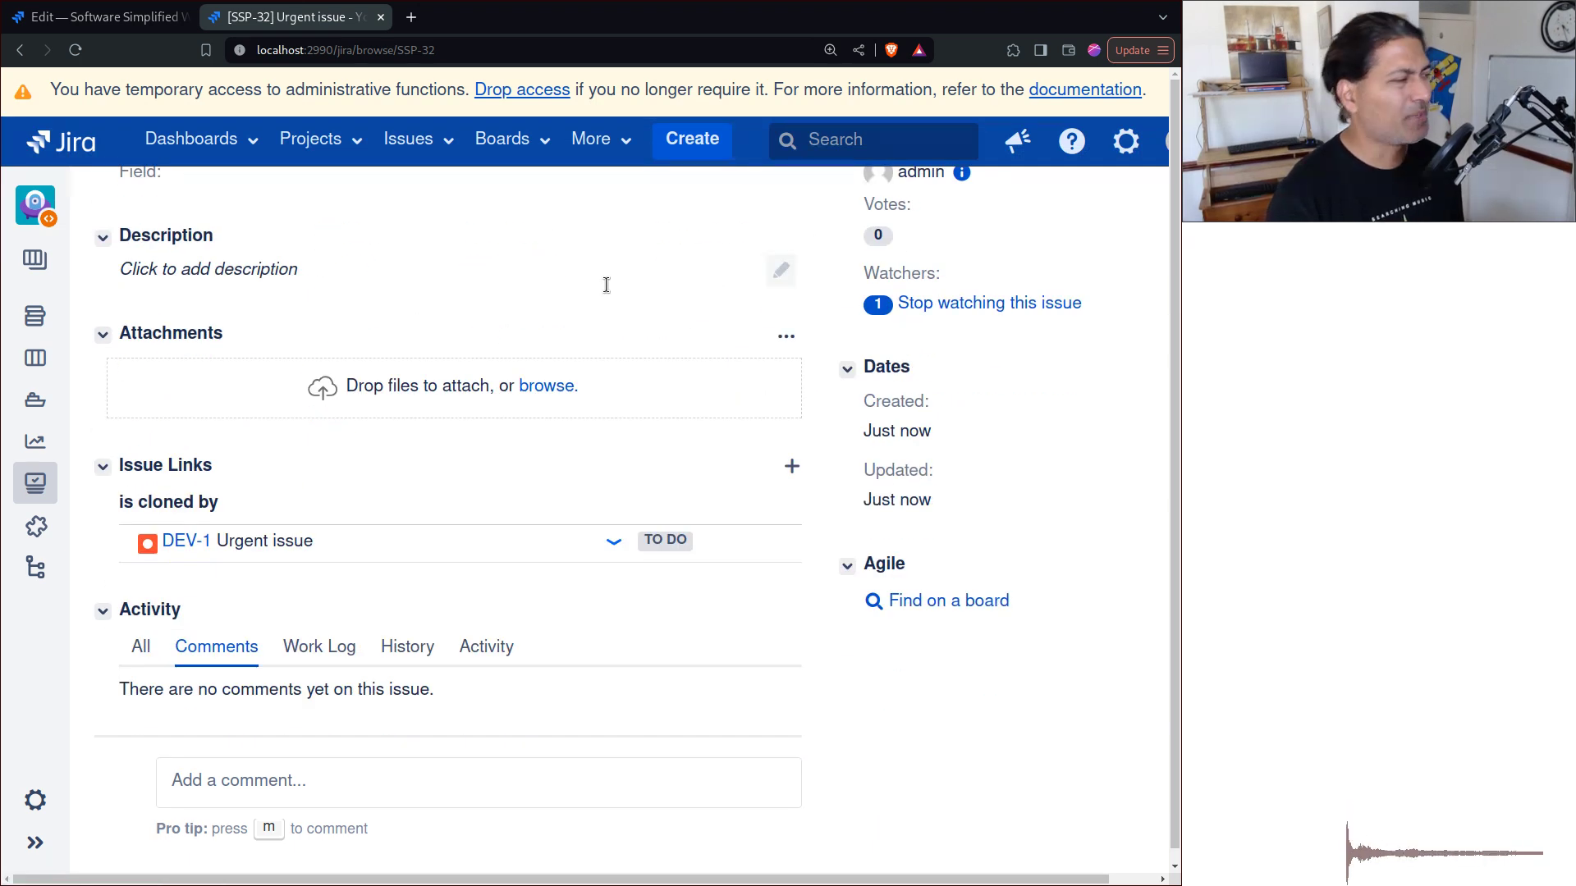
click(287, 271)
text(sdfsdfsdf)
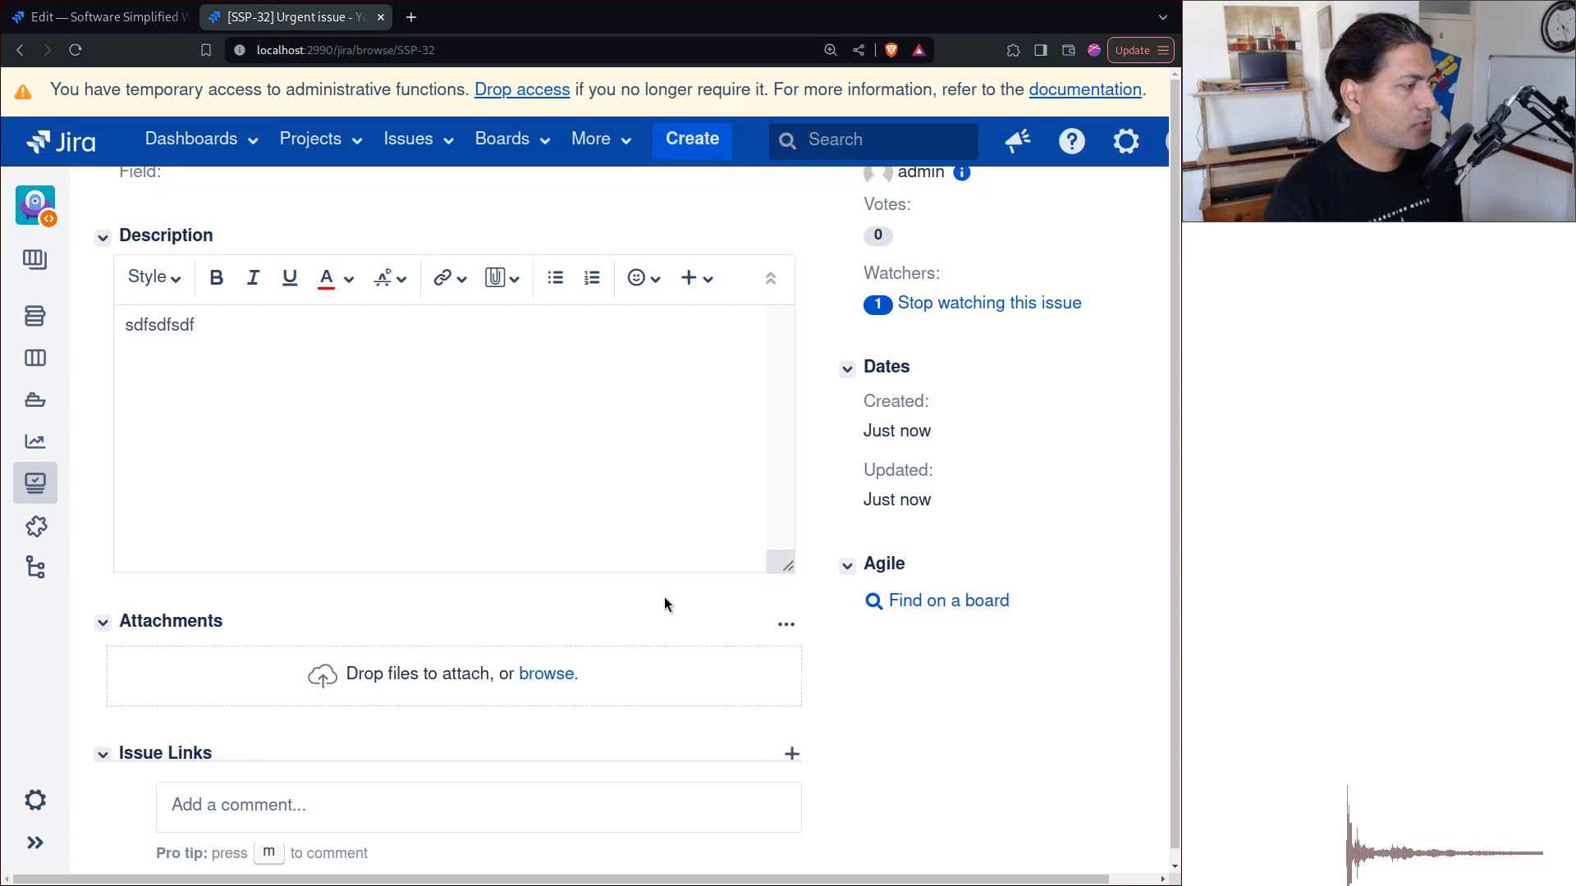
click(665, 604)
Step: Add two comments to SSP-32: 'sfsdfsd' and 'sdfsdf'
scroll(298, 723, down, 1)
click(304, 772)
text(sf)
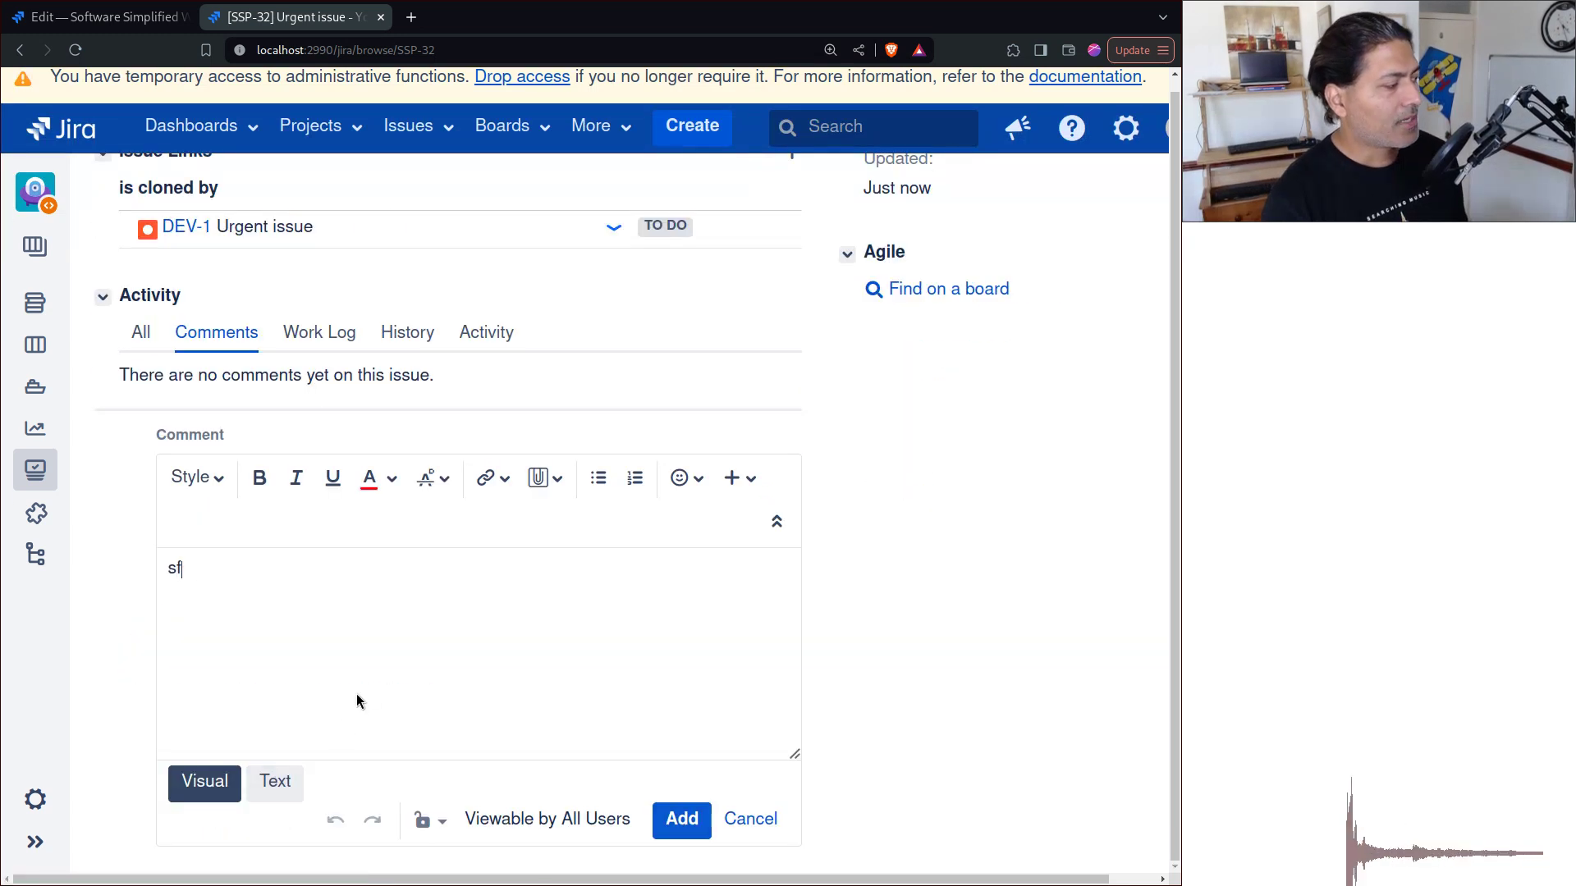
text(sdfsd)
key(ctrl+Return)
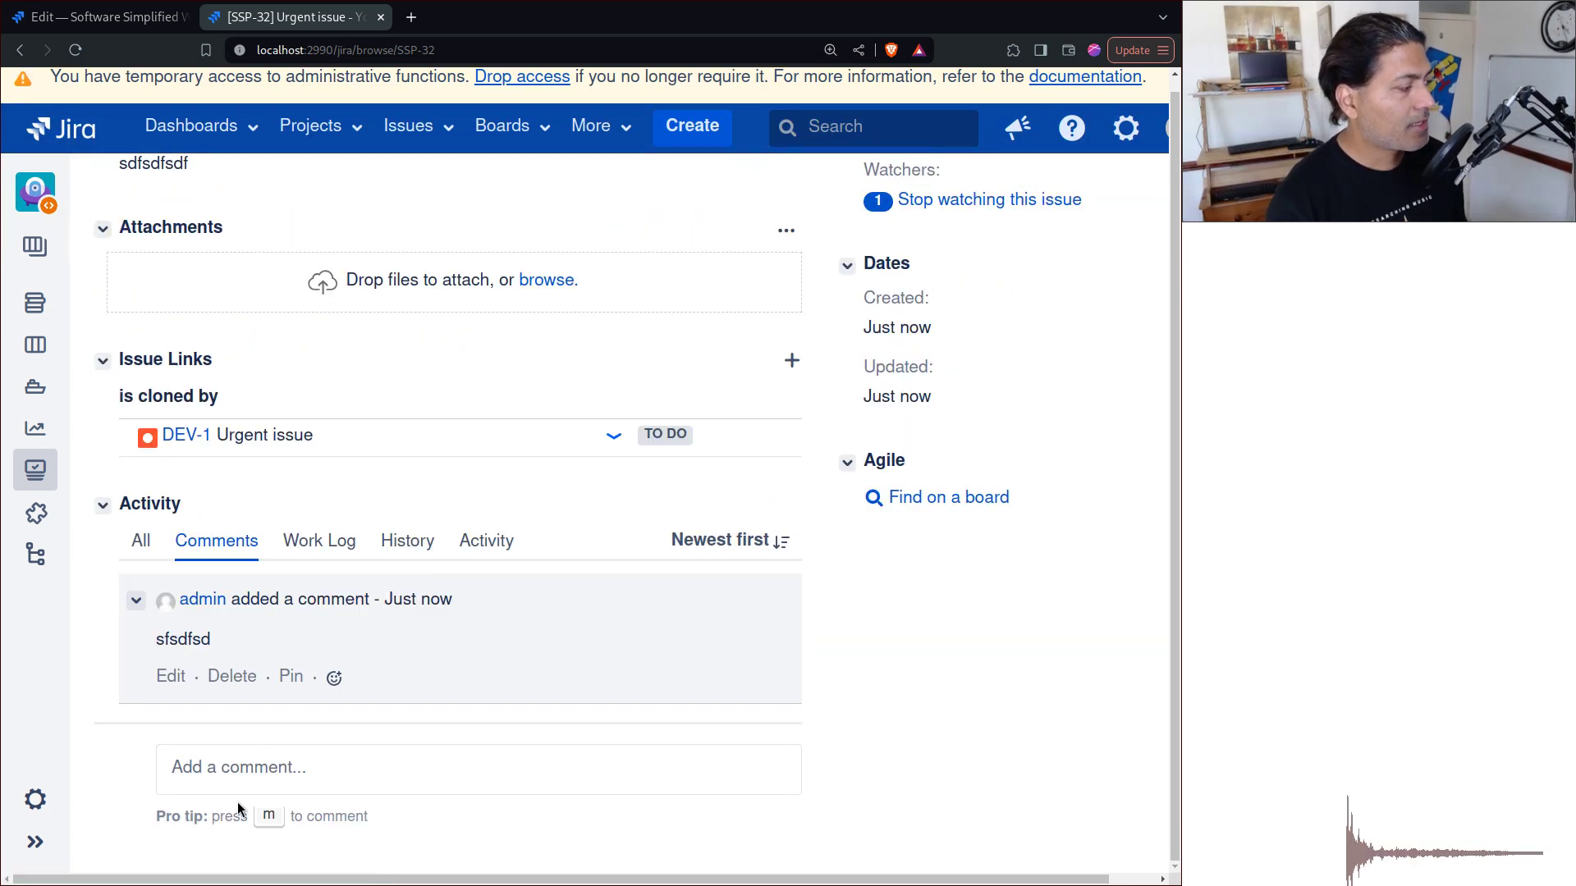
click(269, 768)
text(sdfsdf)
click(700, 798)
Step: Create two sub-tasks under SSP-32, named 'sdfsdf' and 'sfsdfsd'
scroll(558, 566, up, 3)
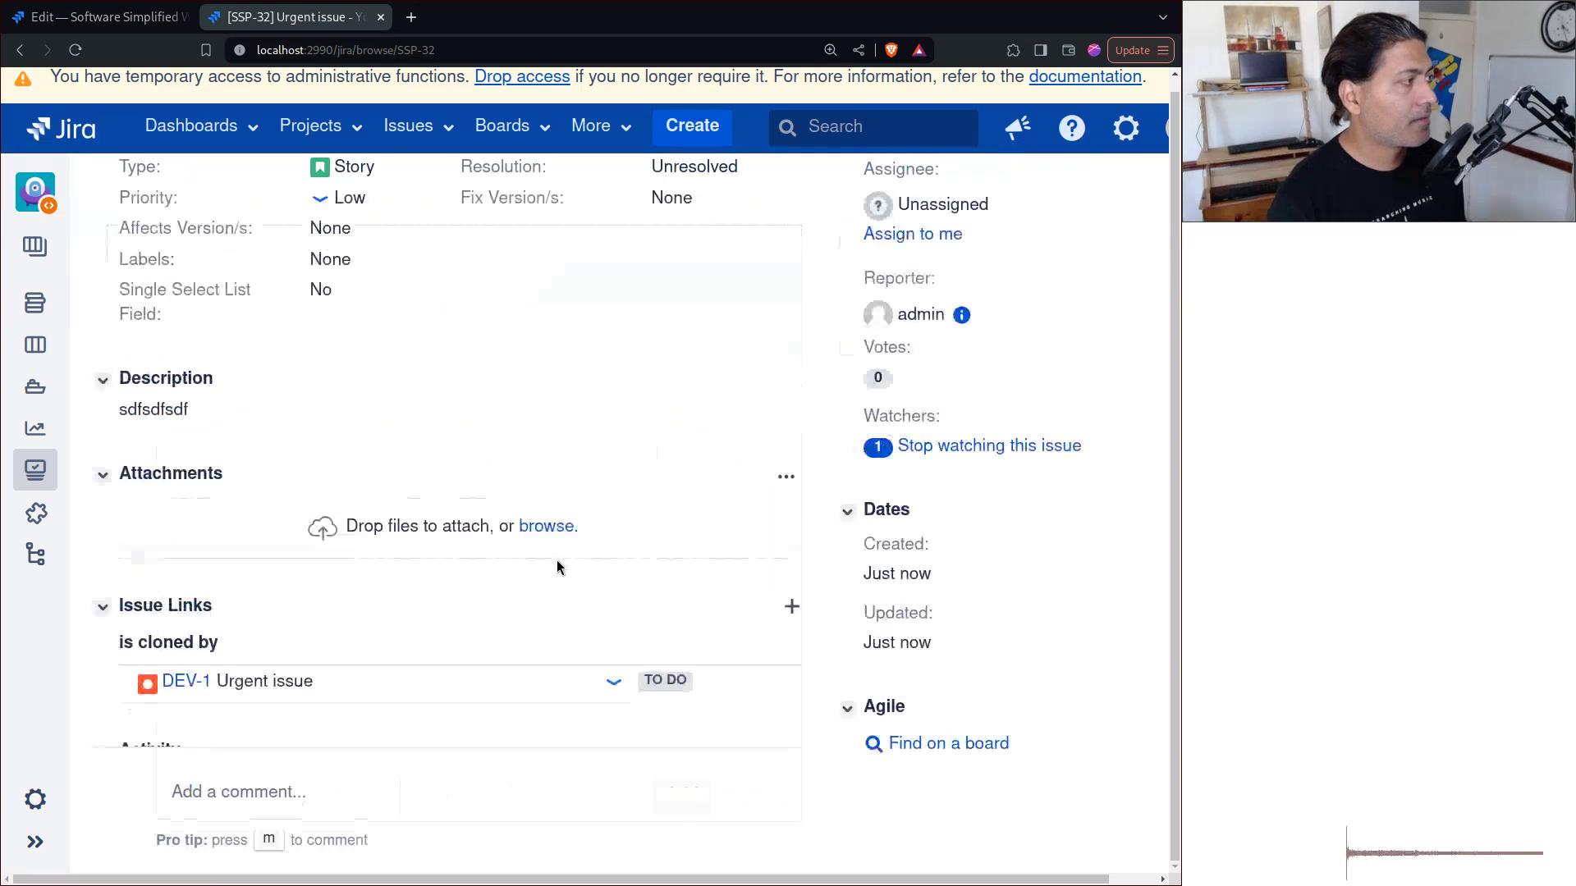
click(503, 287)
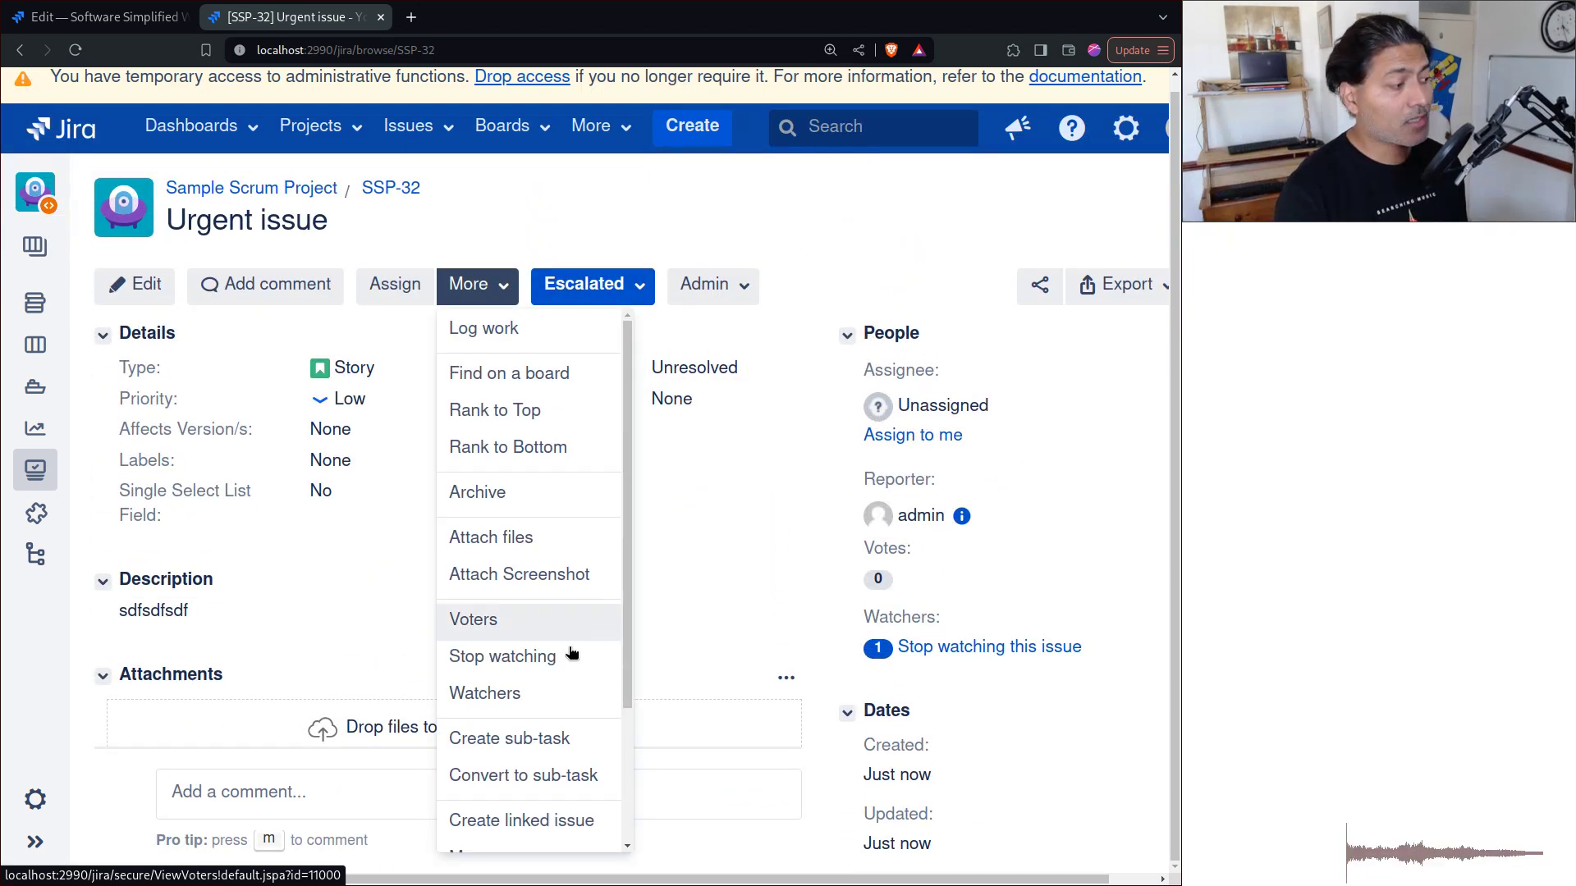
click(521, 738)
text(s)
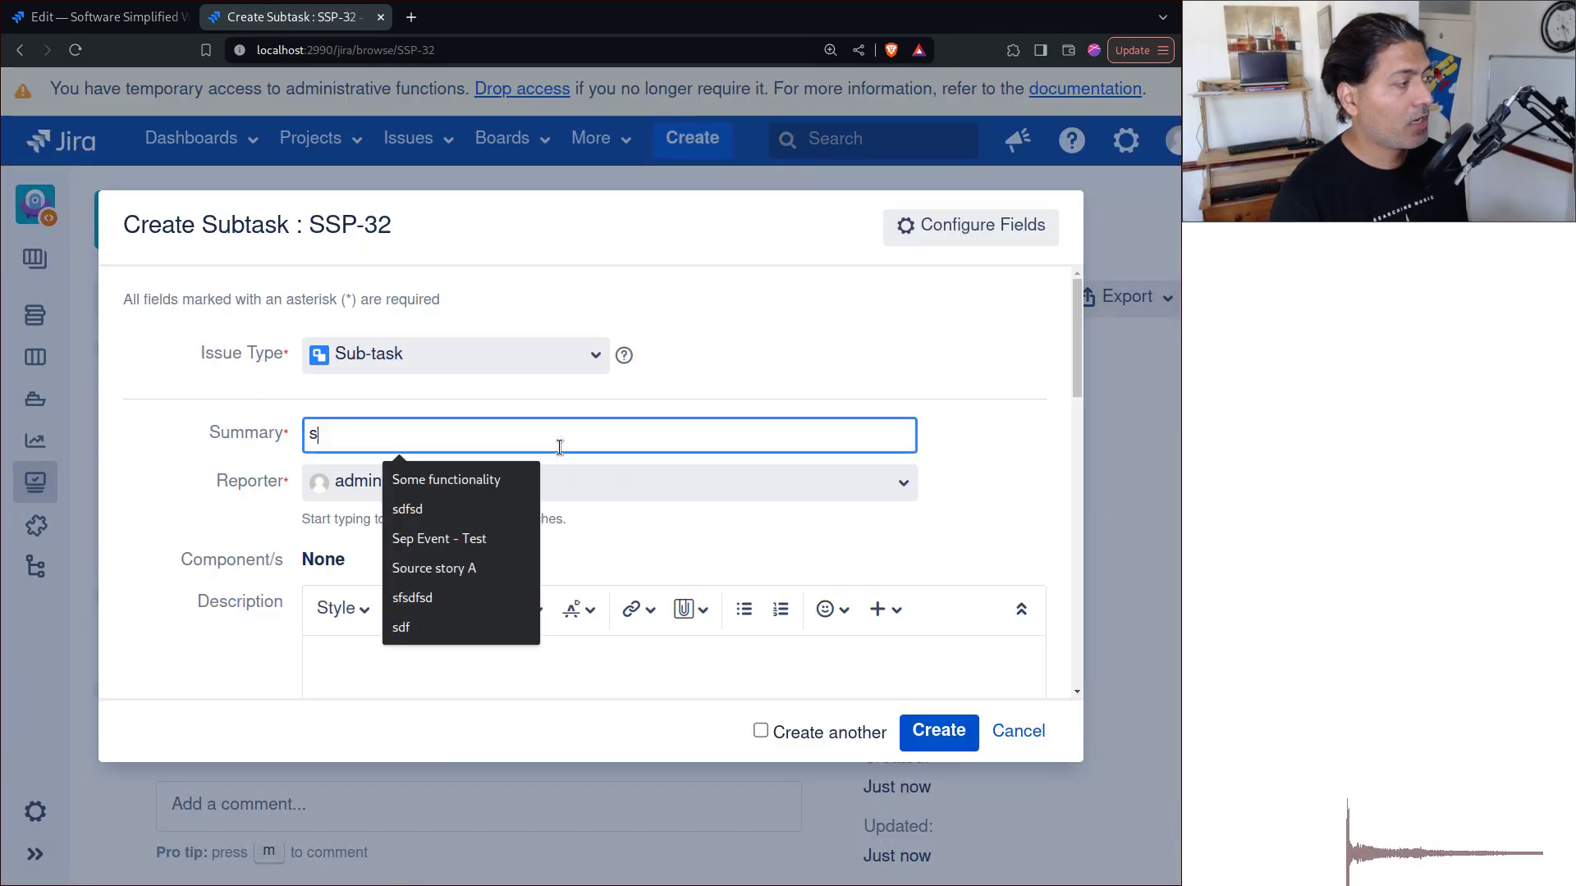
text(dfsdf)
click(938, 731)
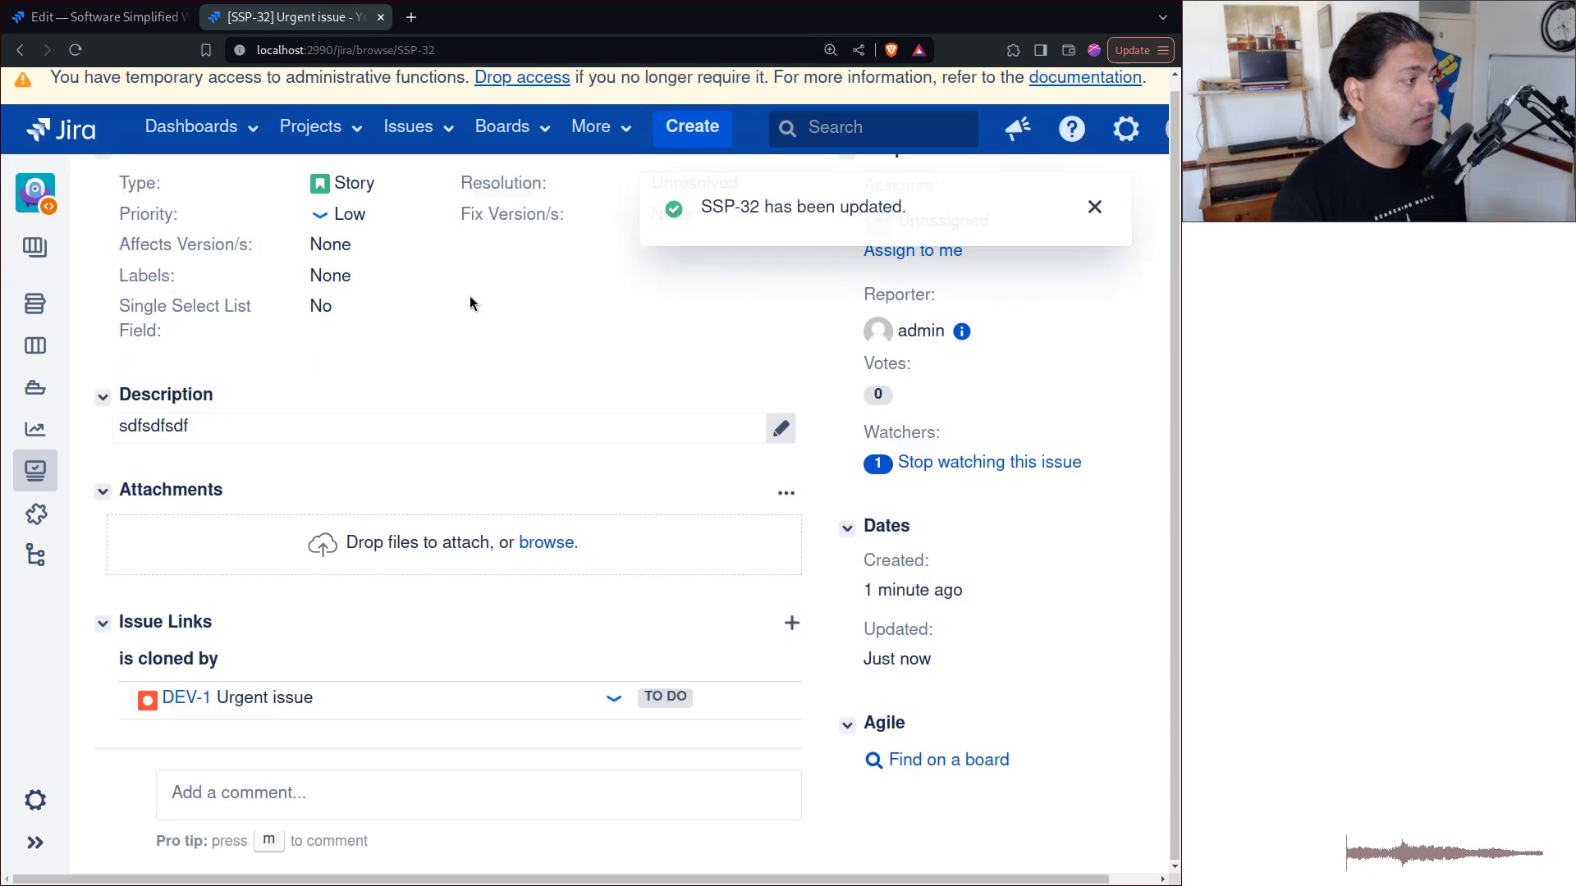
scroll(484, 353, up, 3)
click(483, 292)
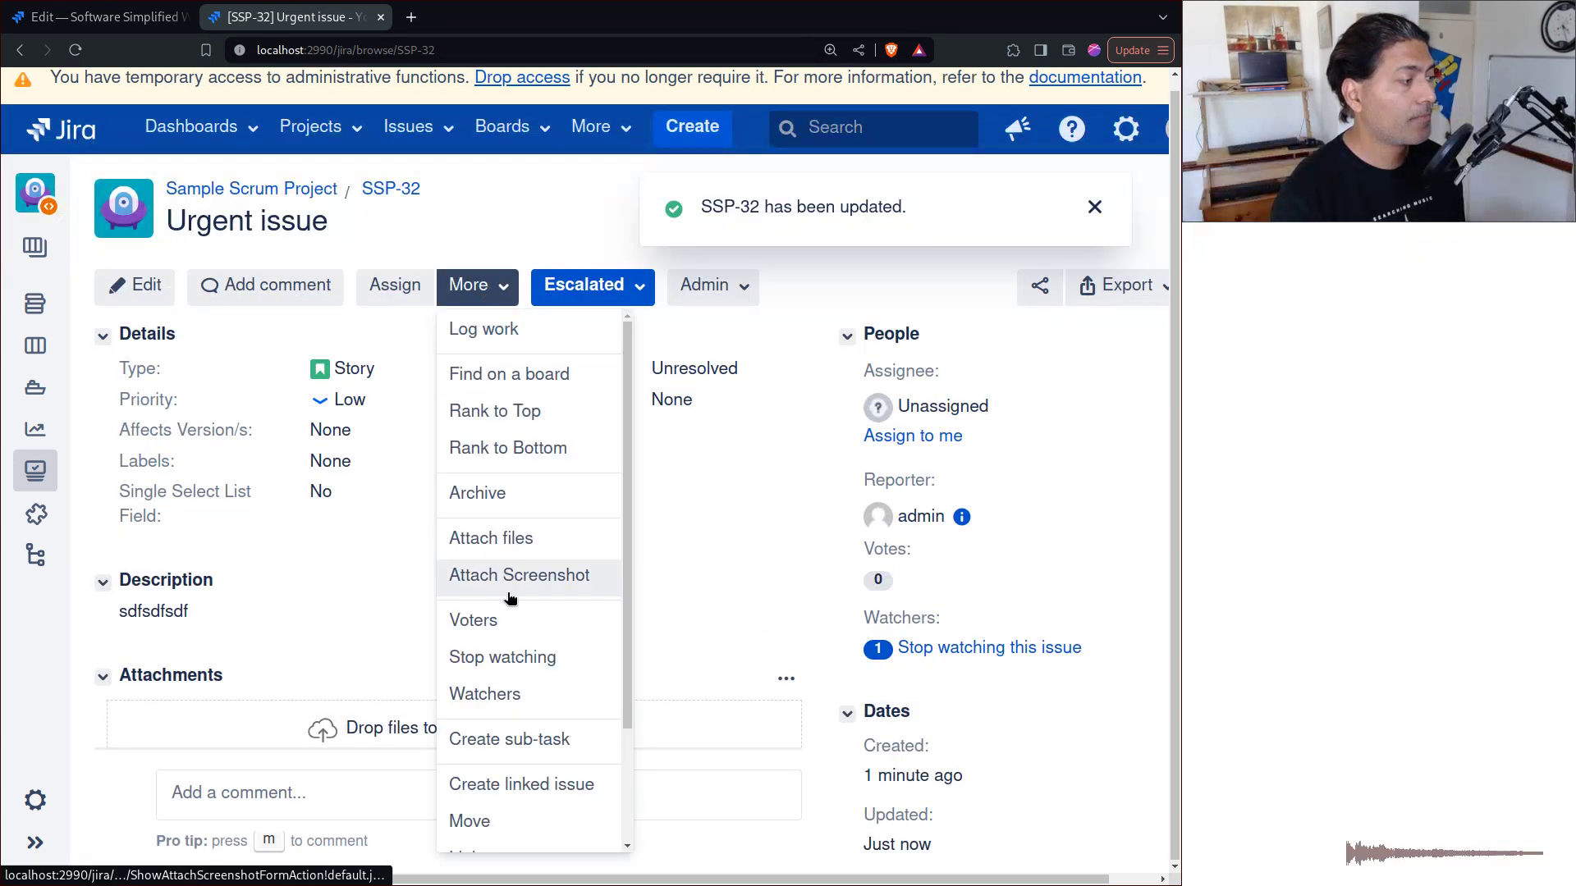
click(513, 742)
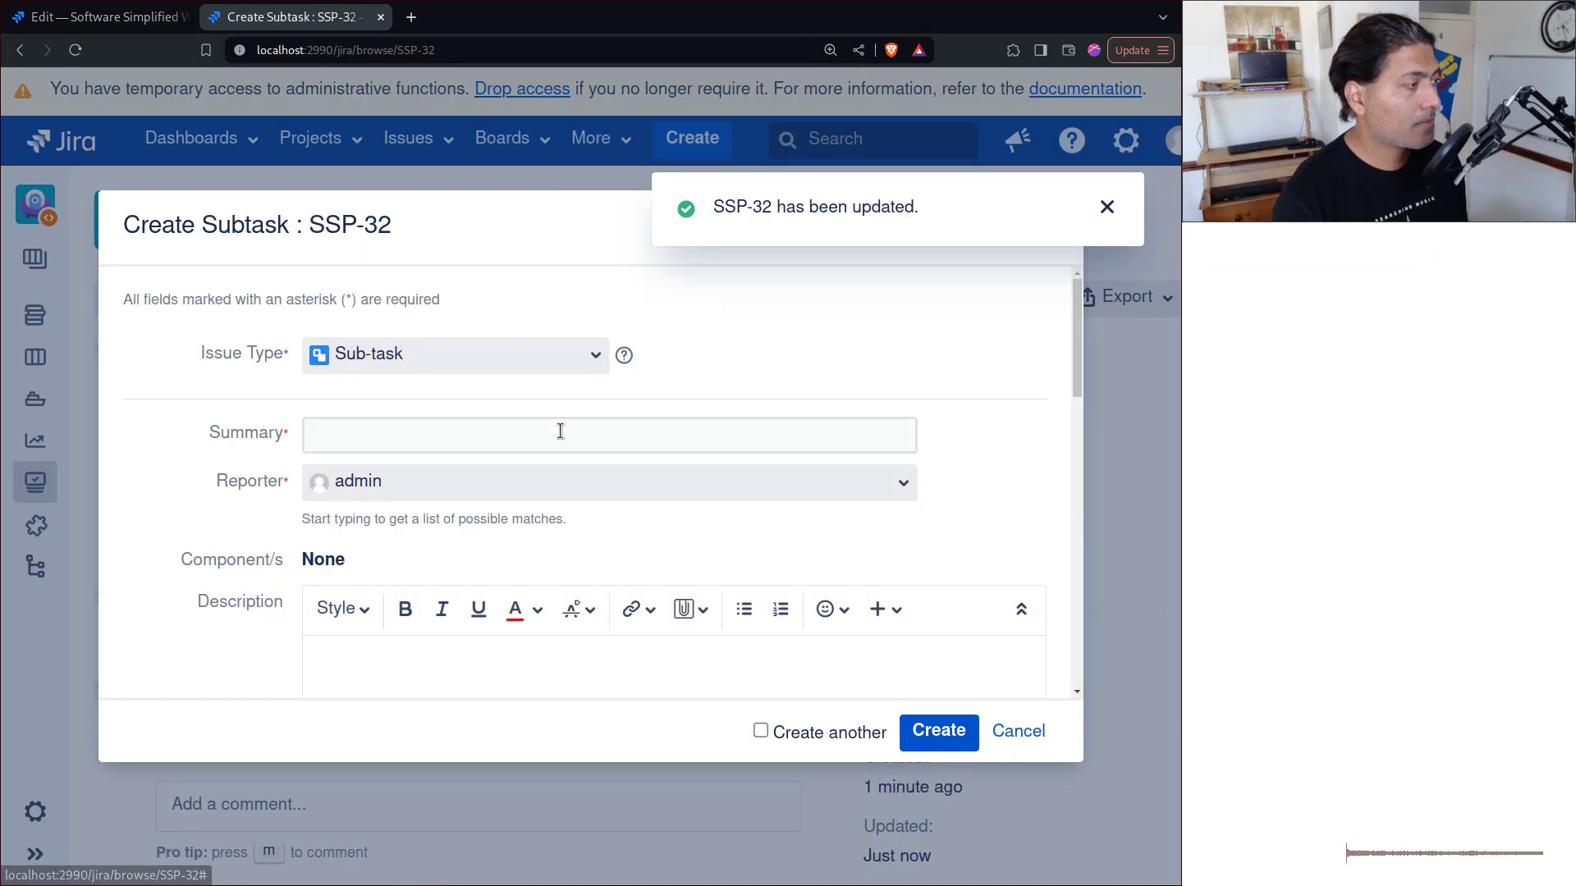
click(560, 432)
text(sfsdfsd)
click(940, 732)
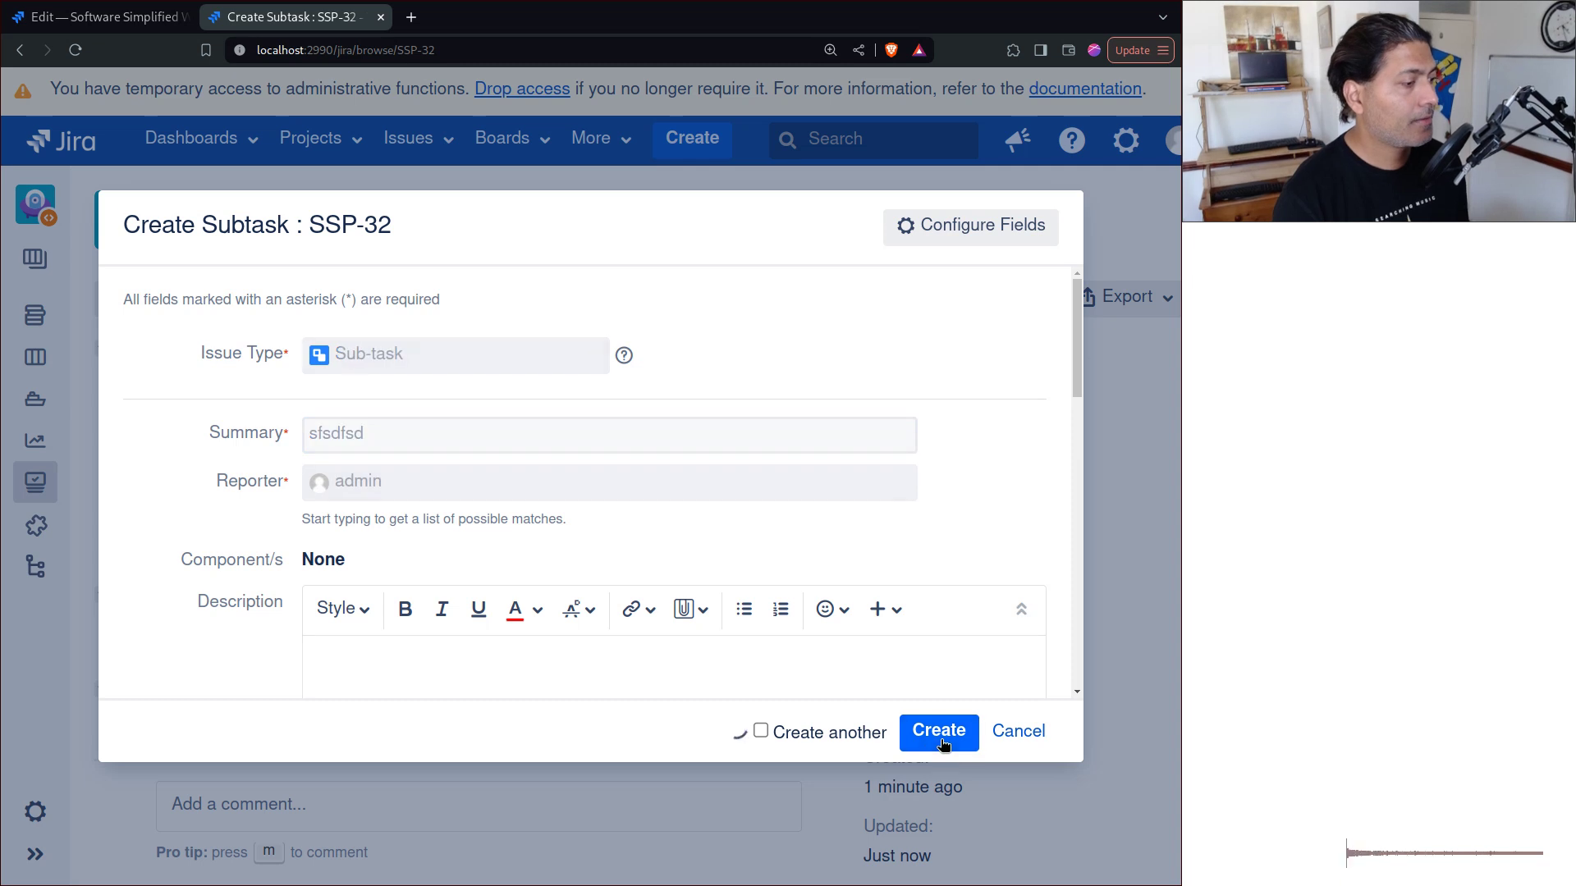
Step: Transition SSP-32 to In Progress, then back to Escalated to trigger a new clone
click(624, 285)
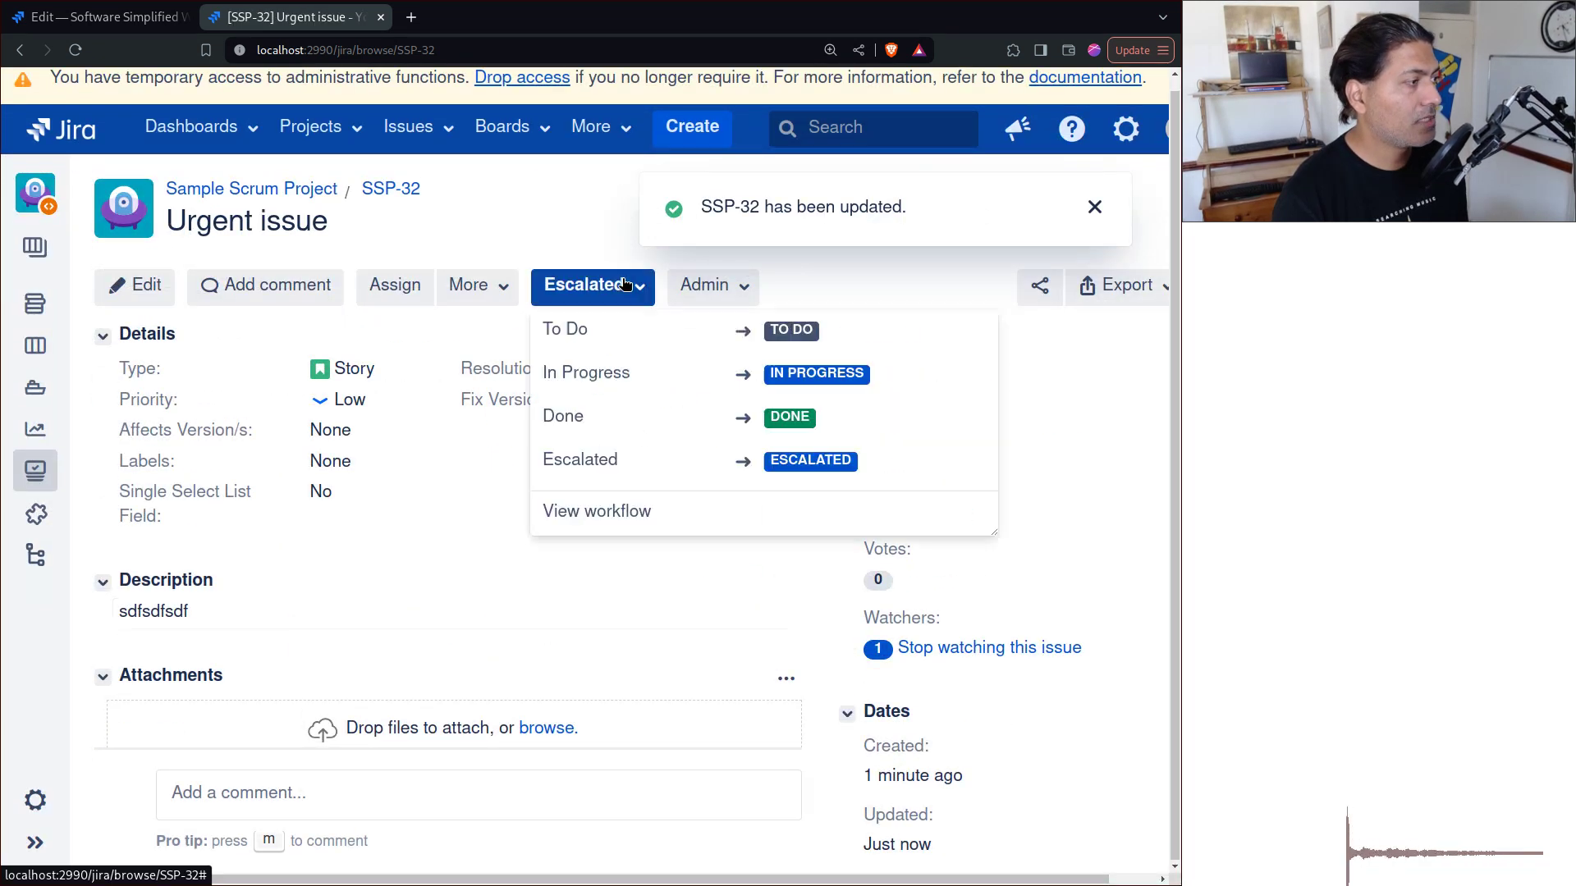
click(611, 371)
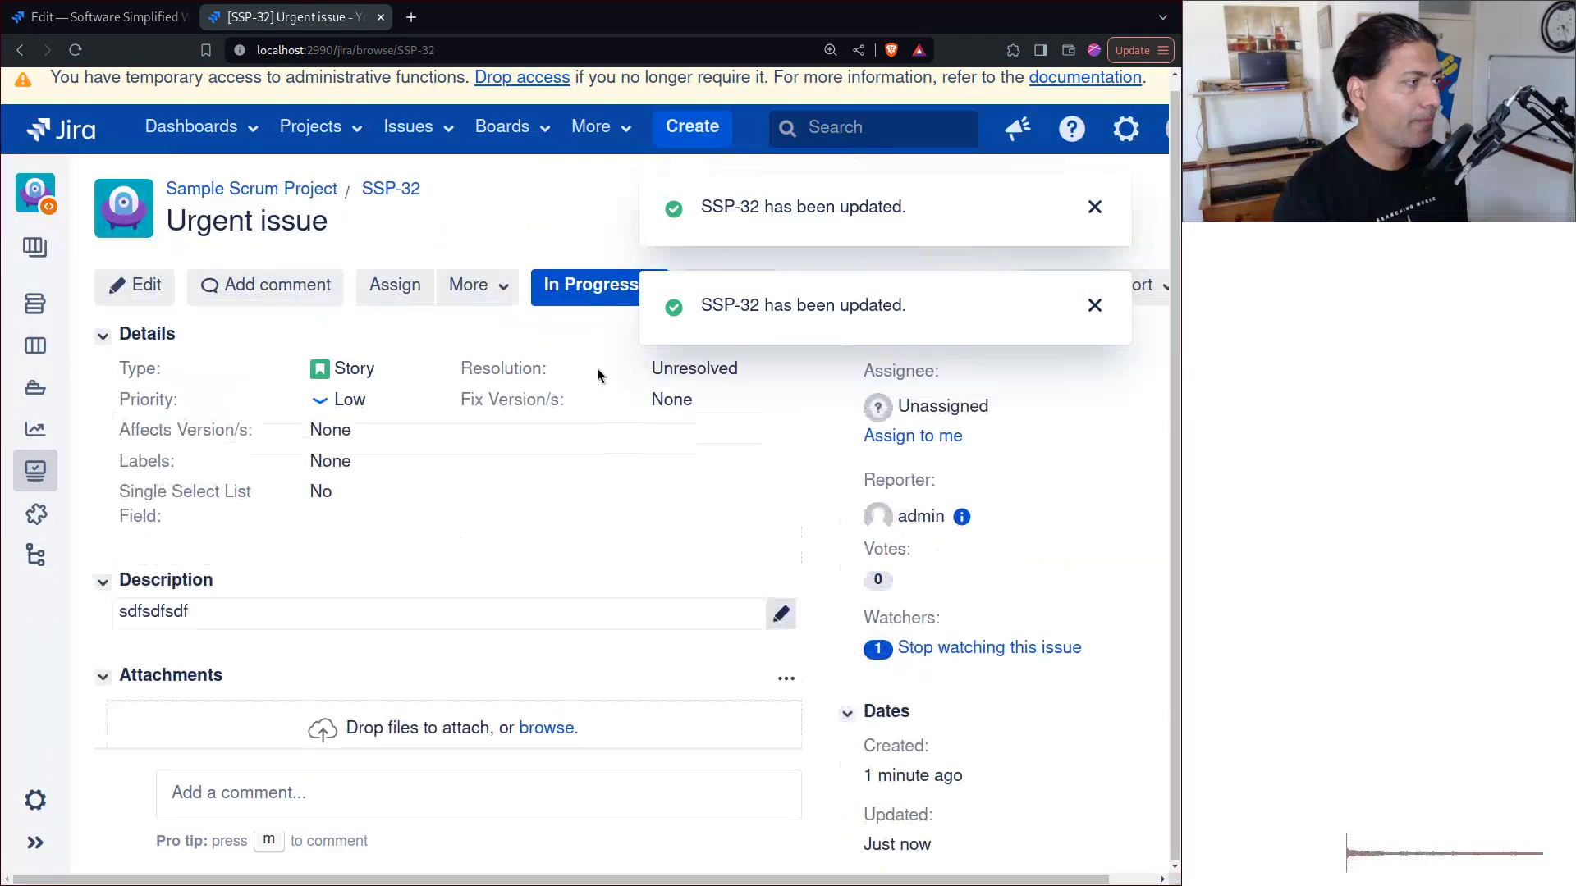
click(591, 285)
click(658, 467)
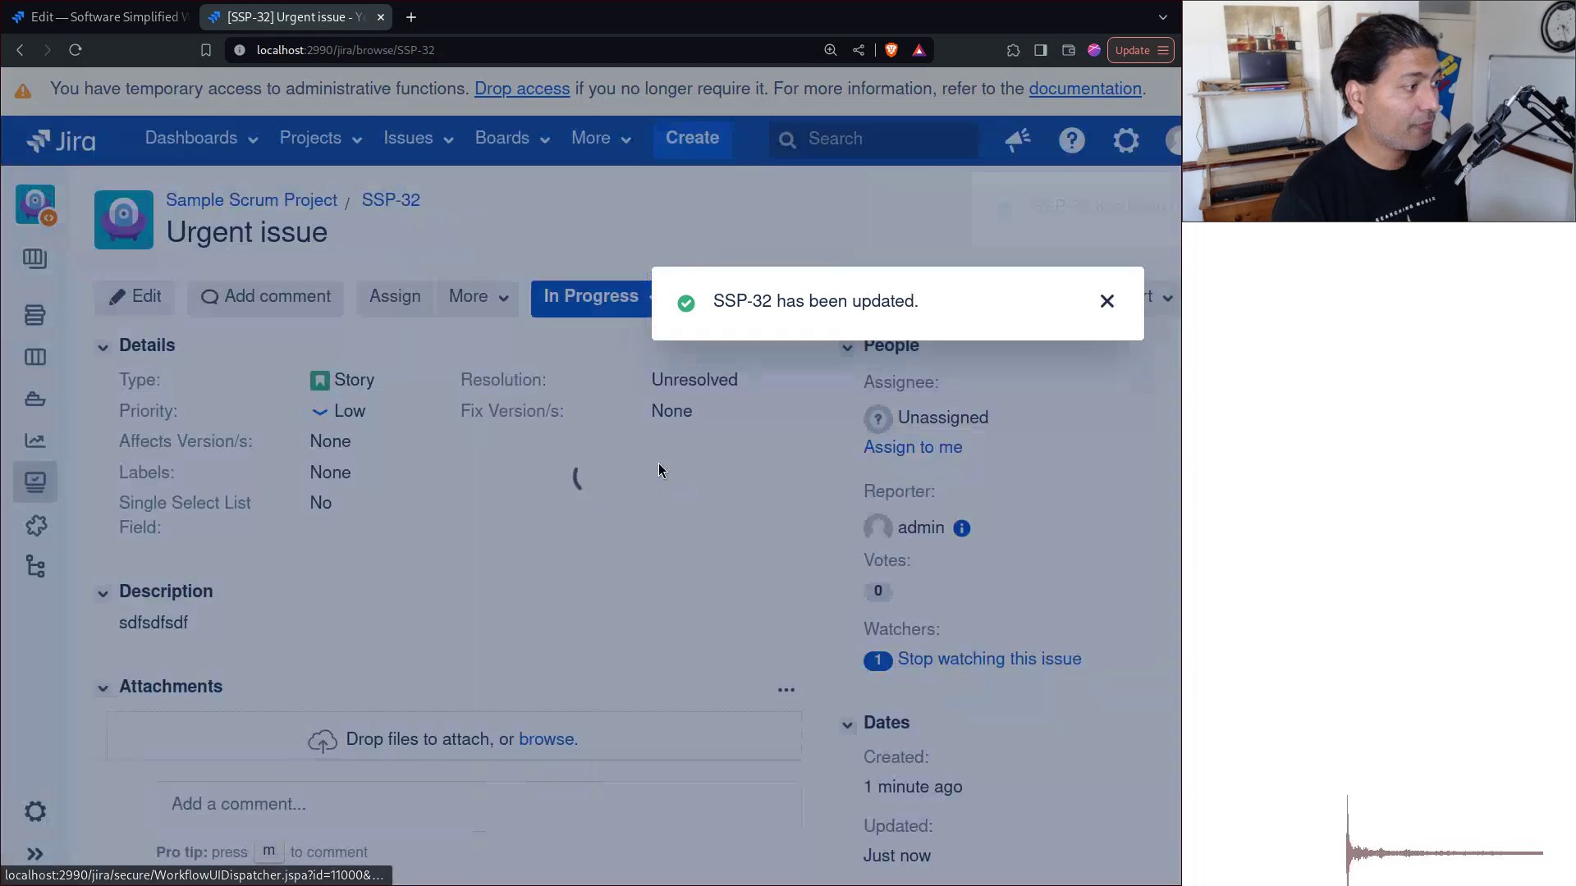
Step: Open the linked Bug clone DEV-2 and review its copied sub-tasks sdfsdf and sfsdfsd
scroll(659, 464, down, 3)
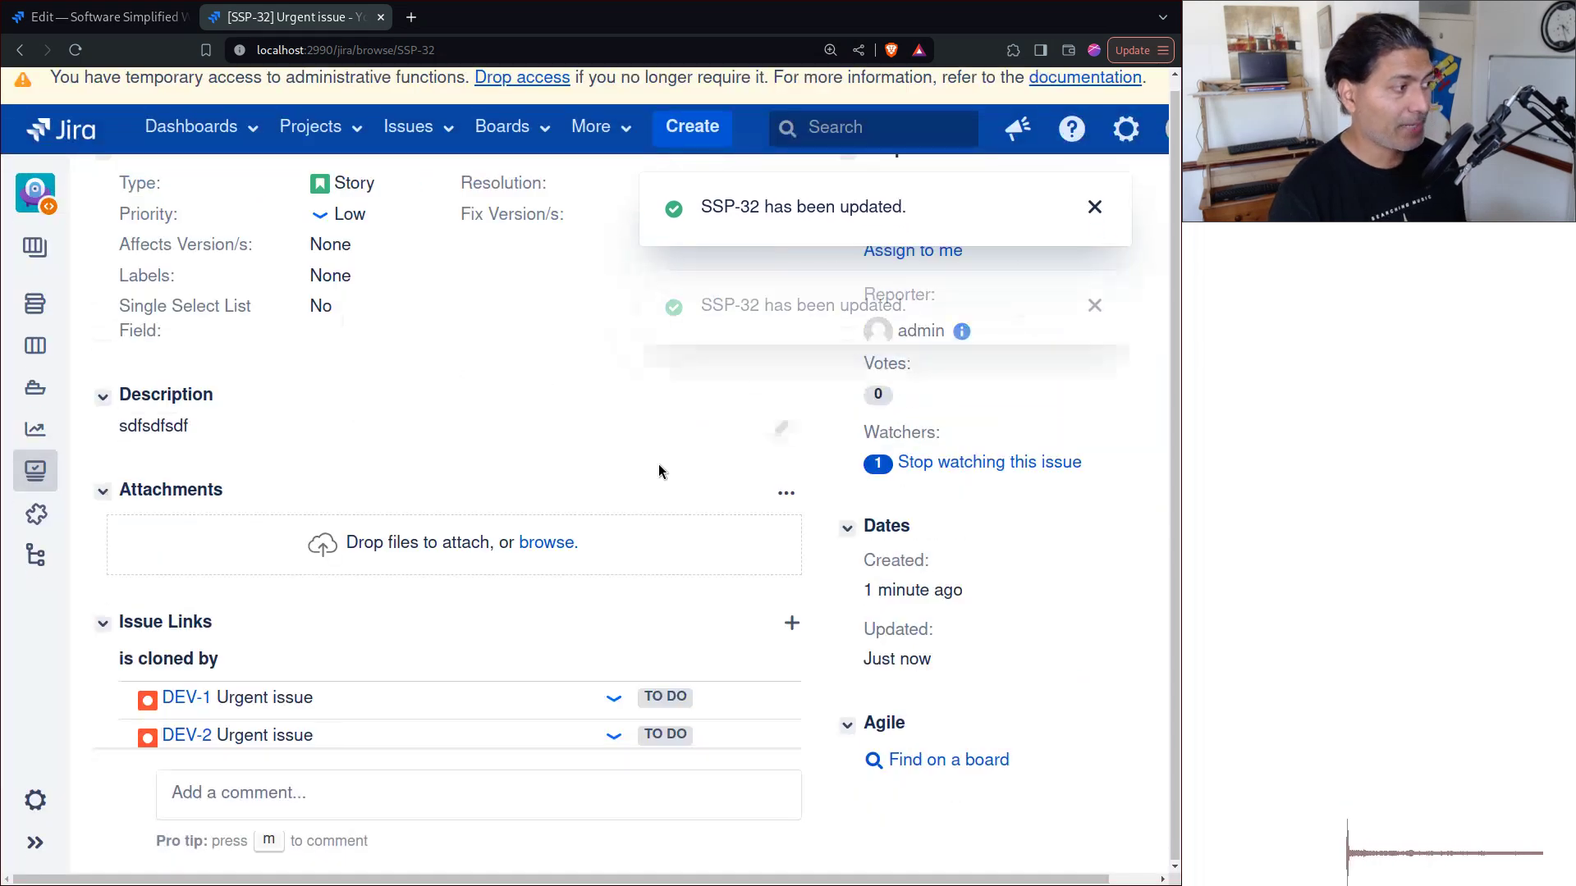
click(191, 736)
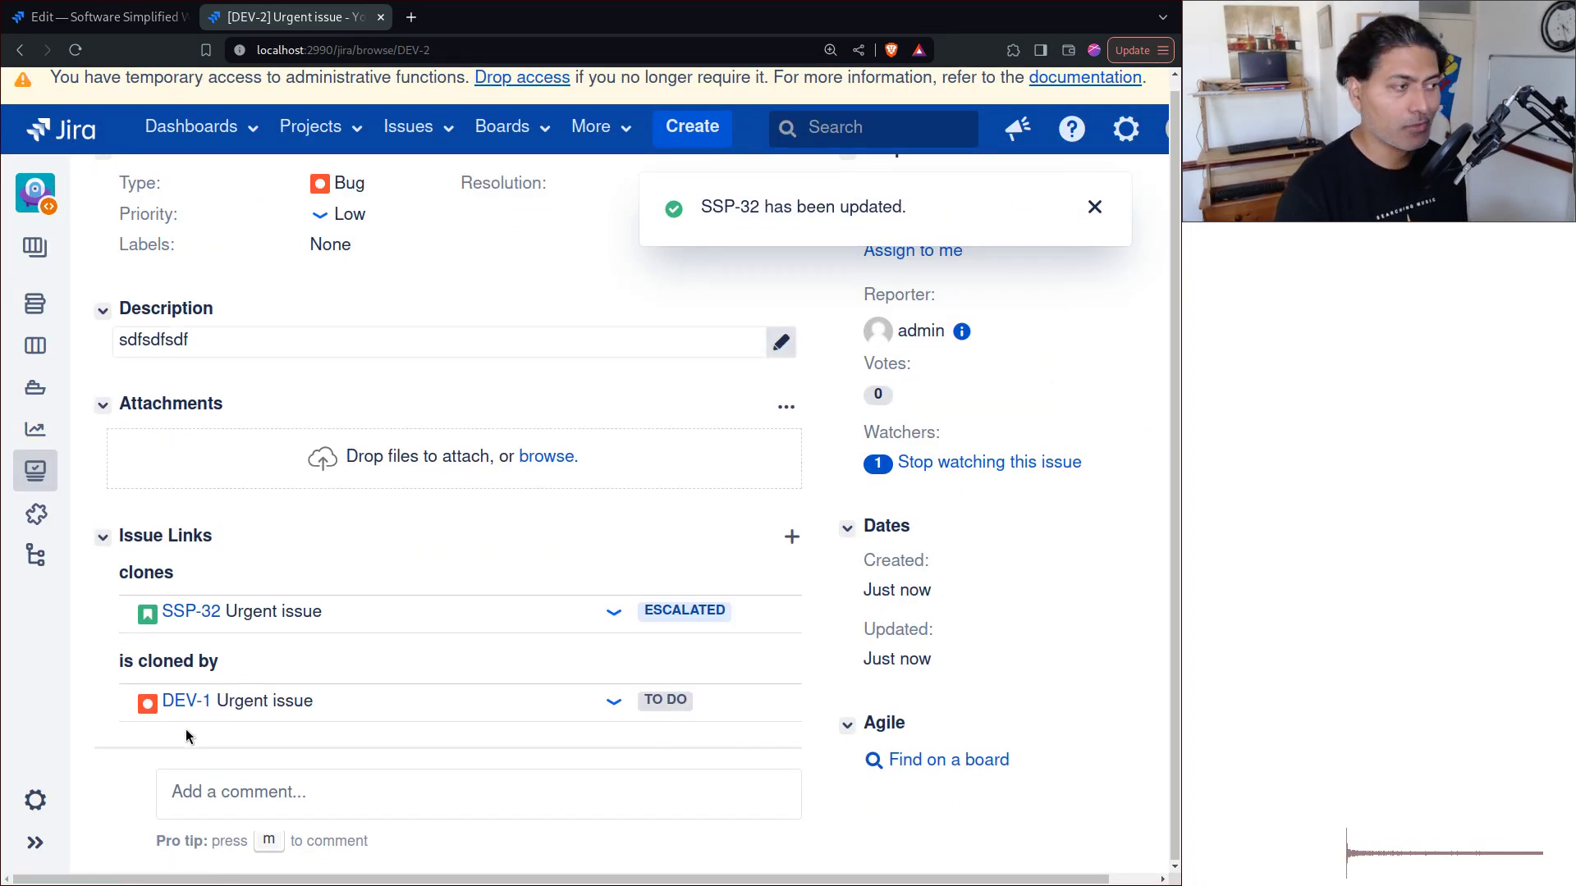
scroll(646, 587, up, 3)
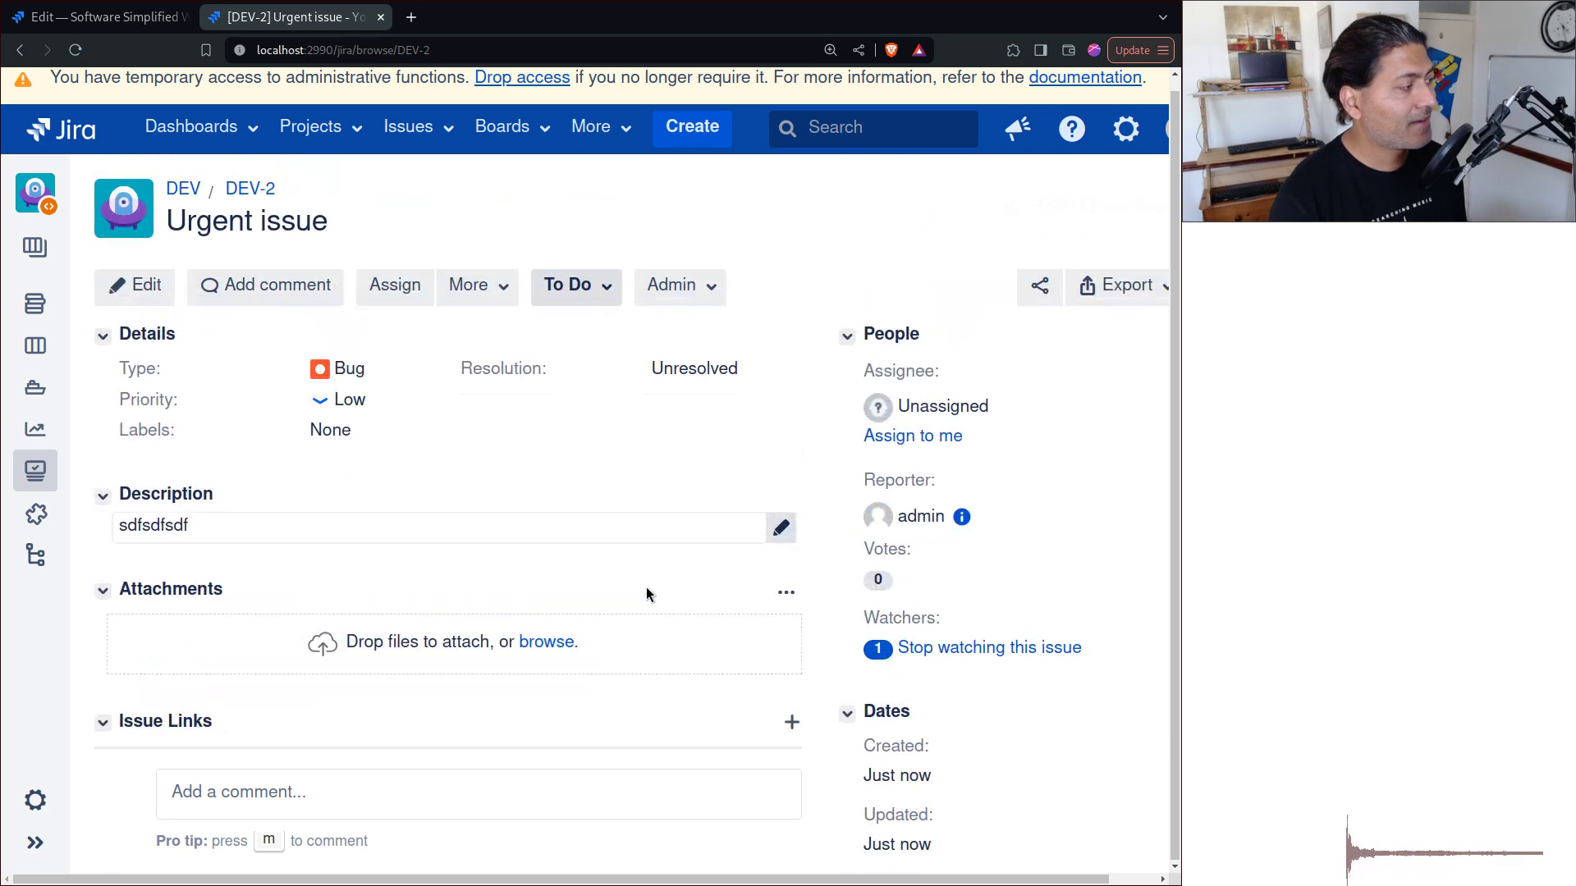
scroll(646, 588, down, 5)
scroll(473, 595, up, 1)
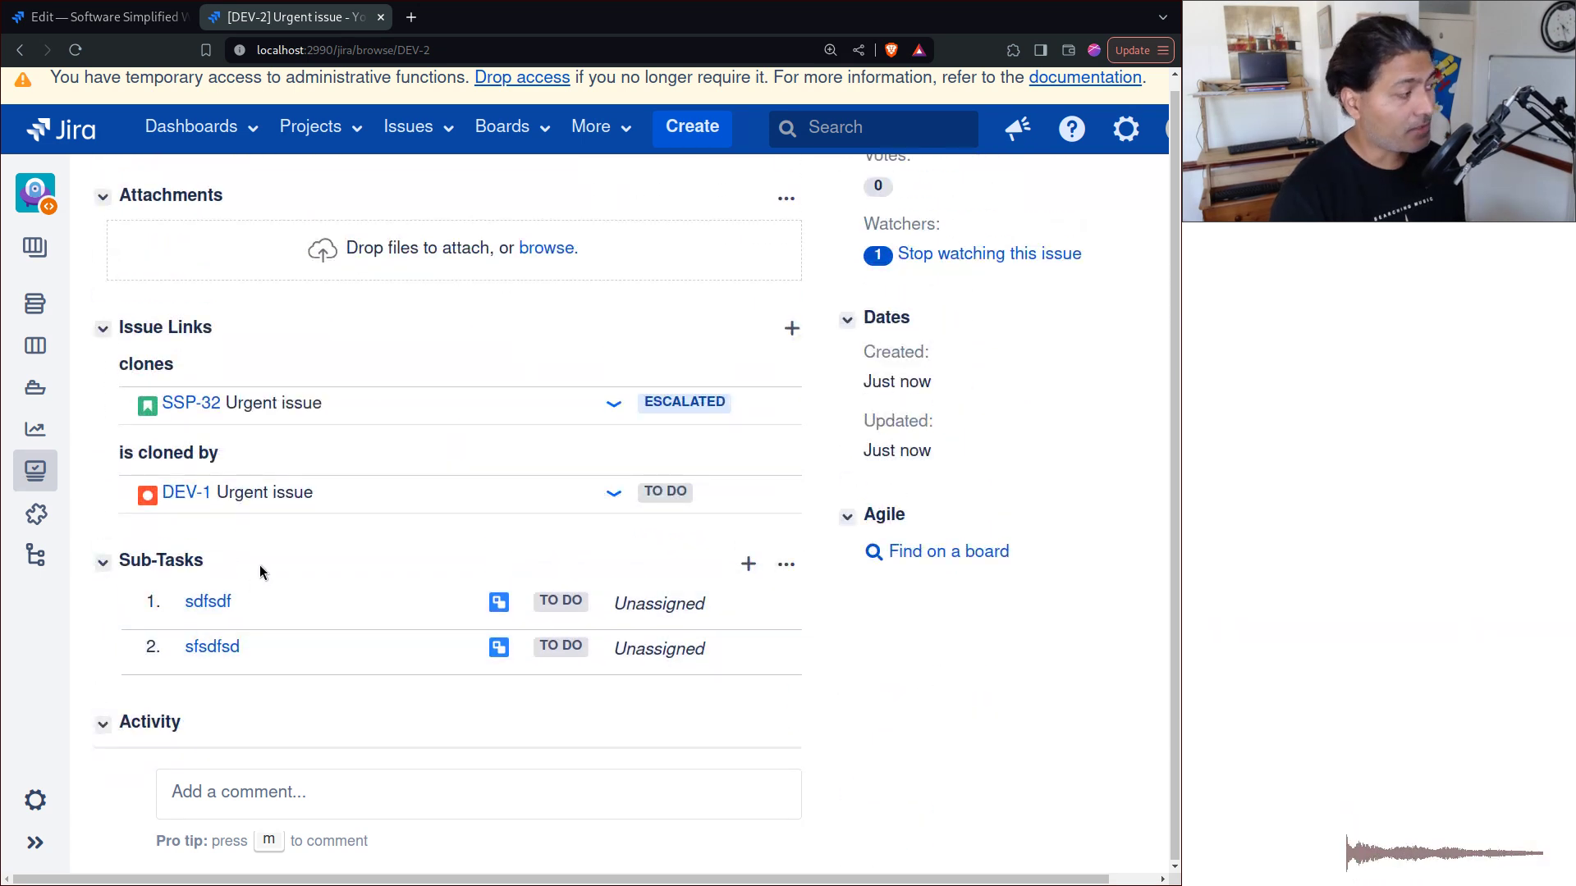